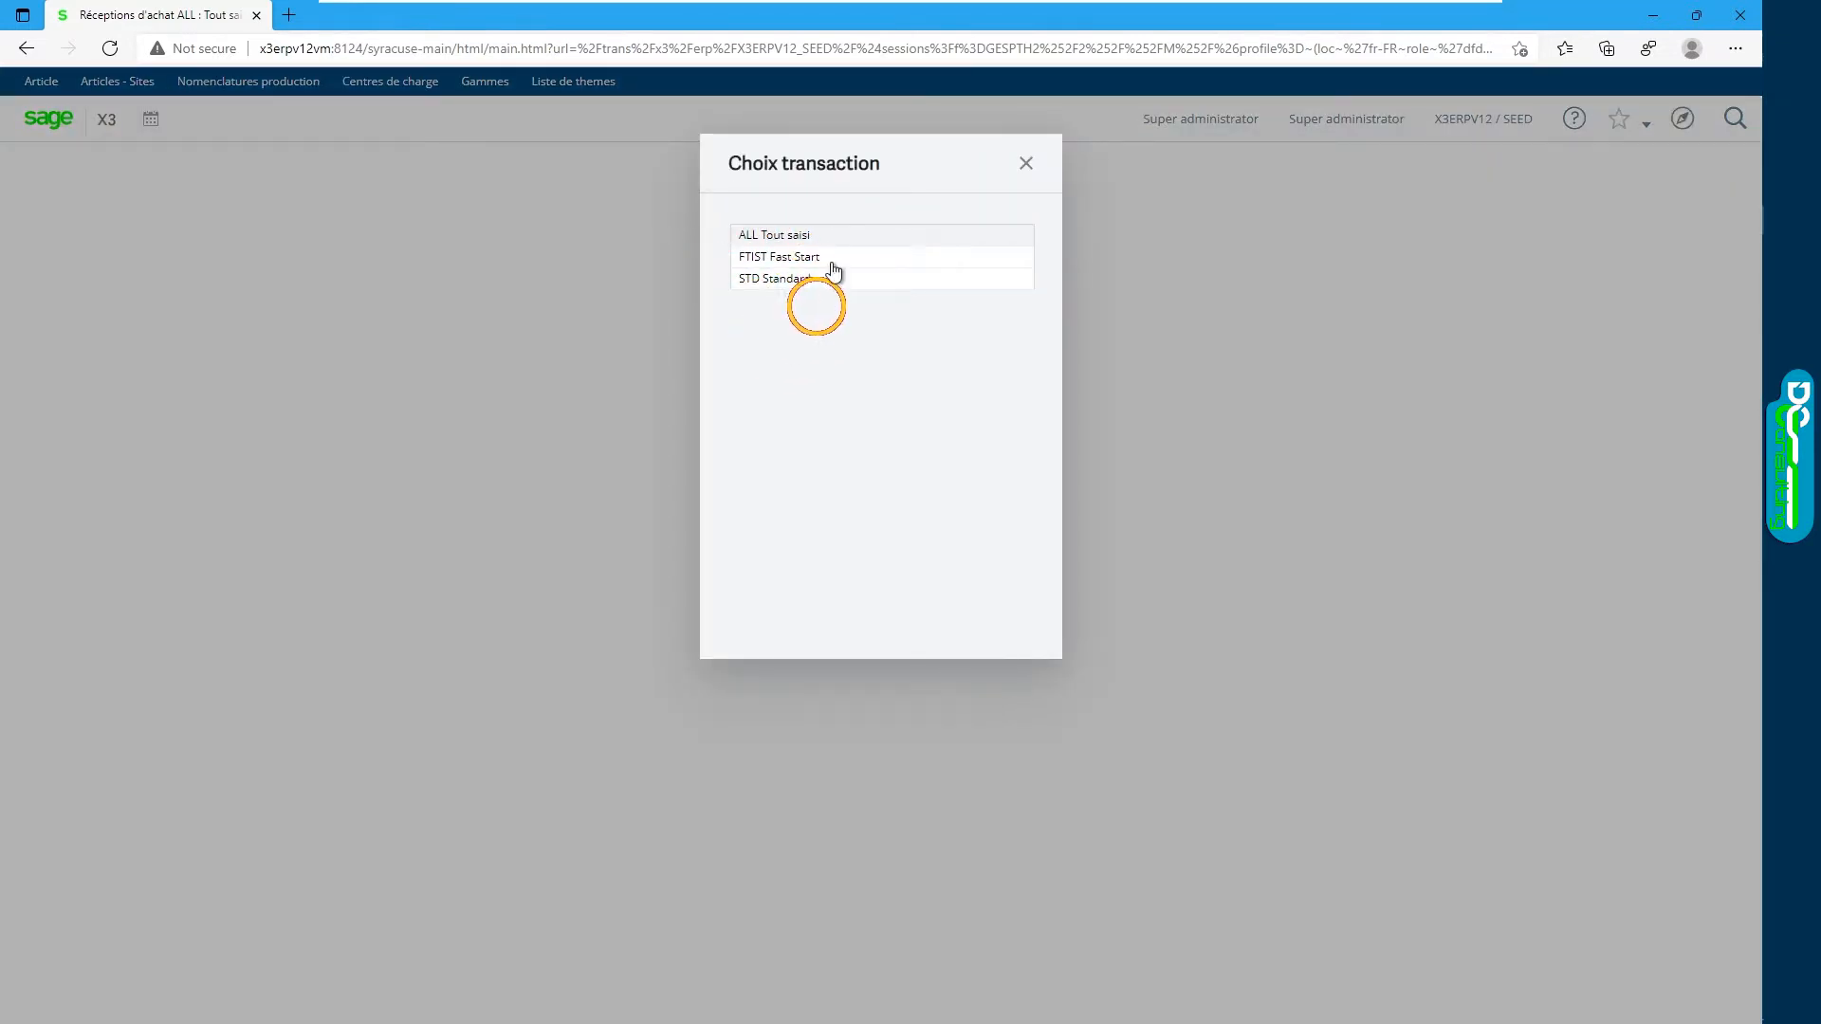
# - Open purchase receipts with the ALL Tout saisi transaction and start a new receipt for site FR011
pyautogui.click(770, 244)
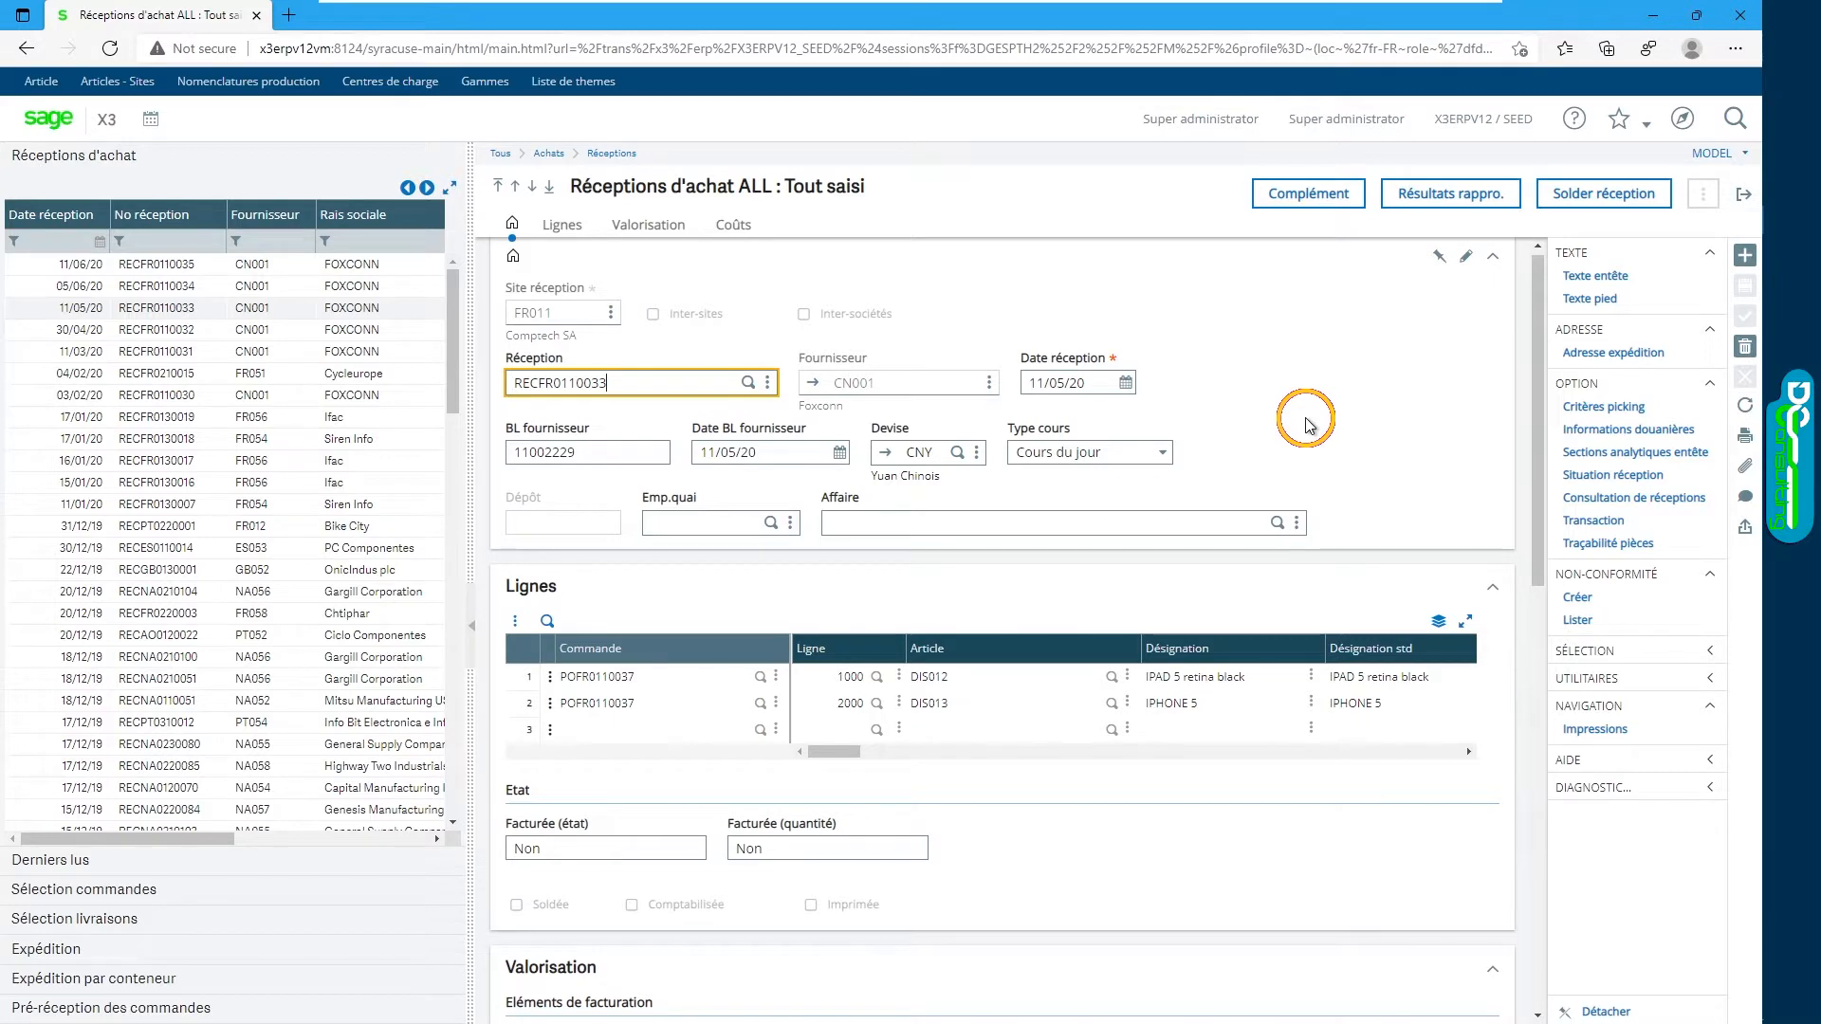
pyautogui.click(1741, 263)
pyautogui.write('fr')
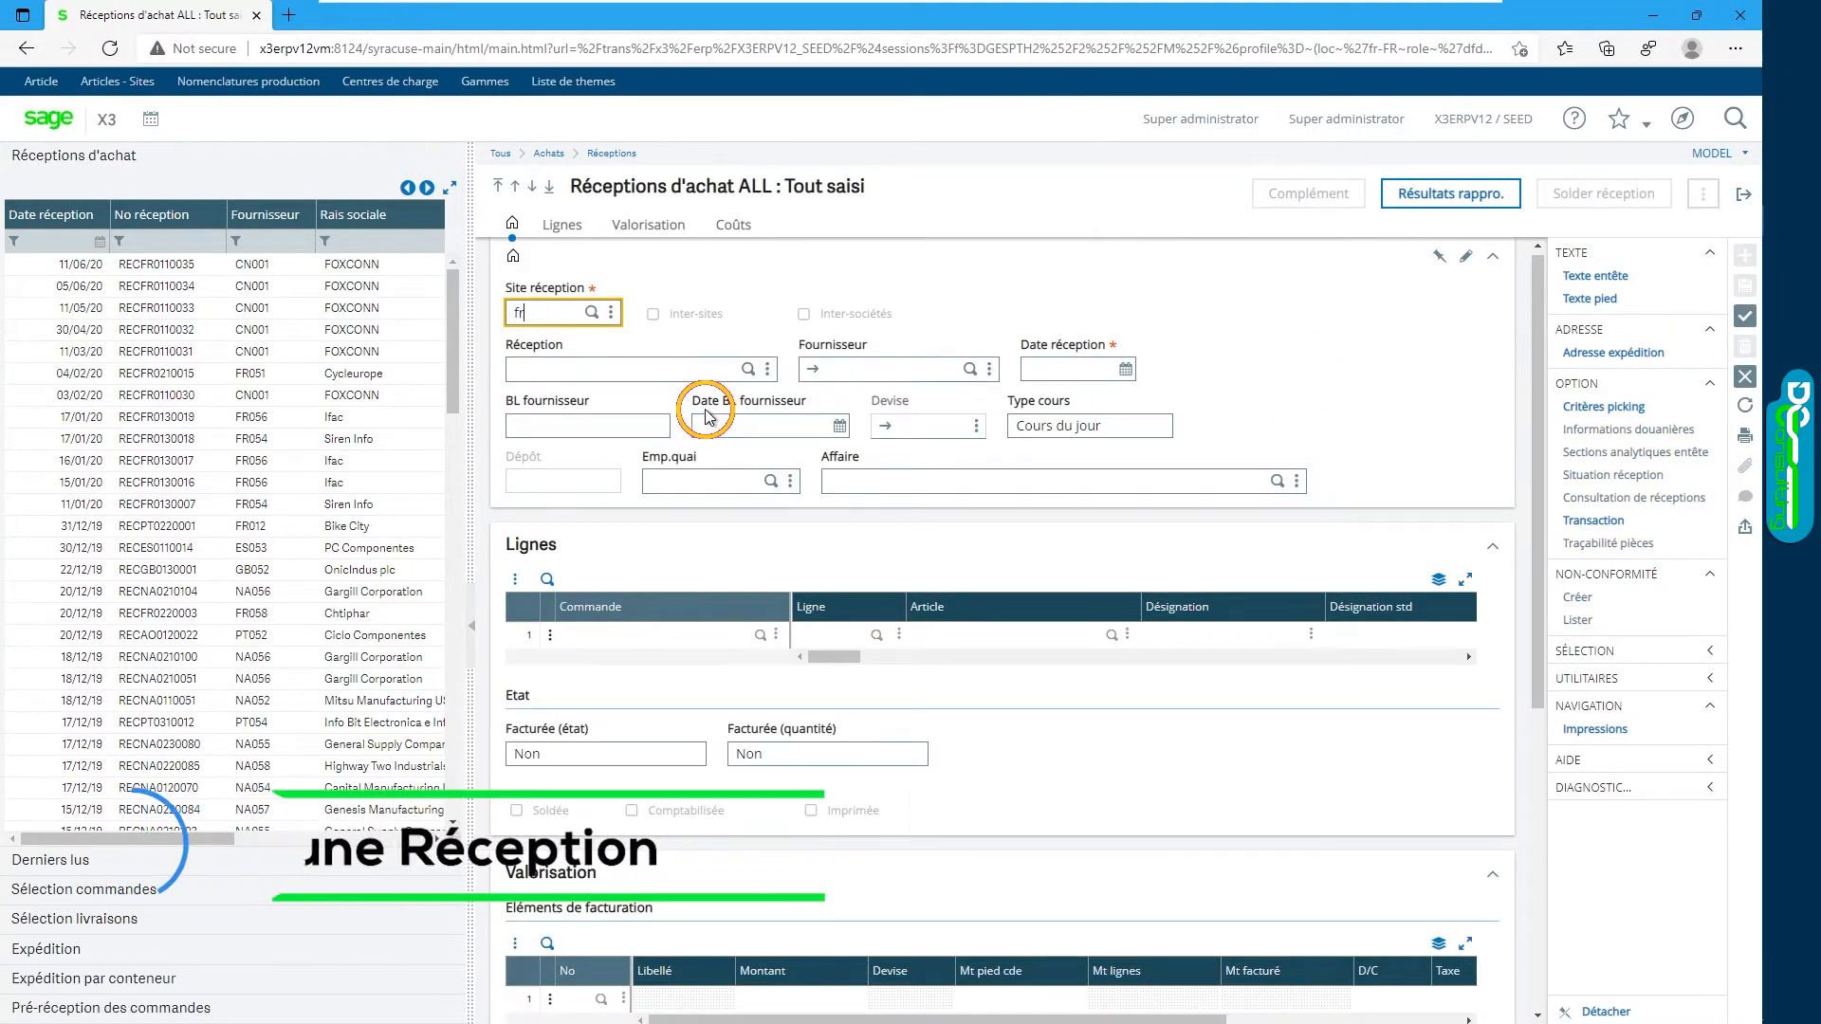
pyautogui.write('011')
pyautogui.press('Tab')
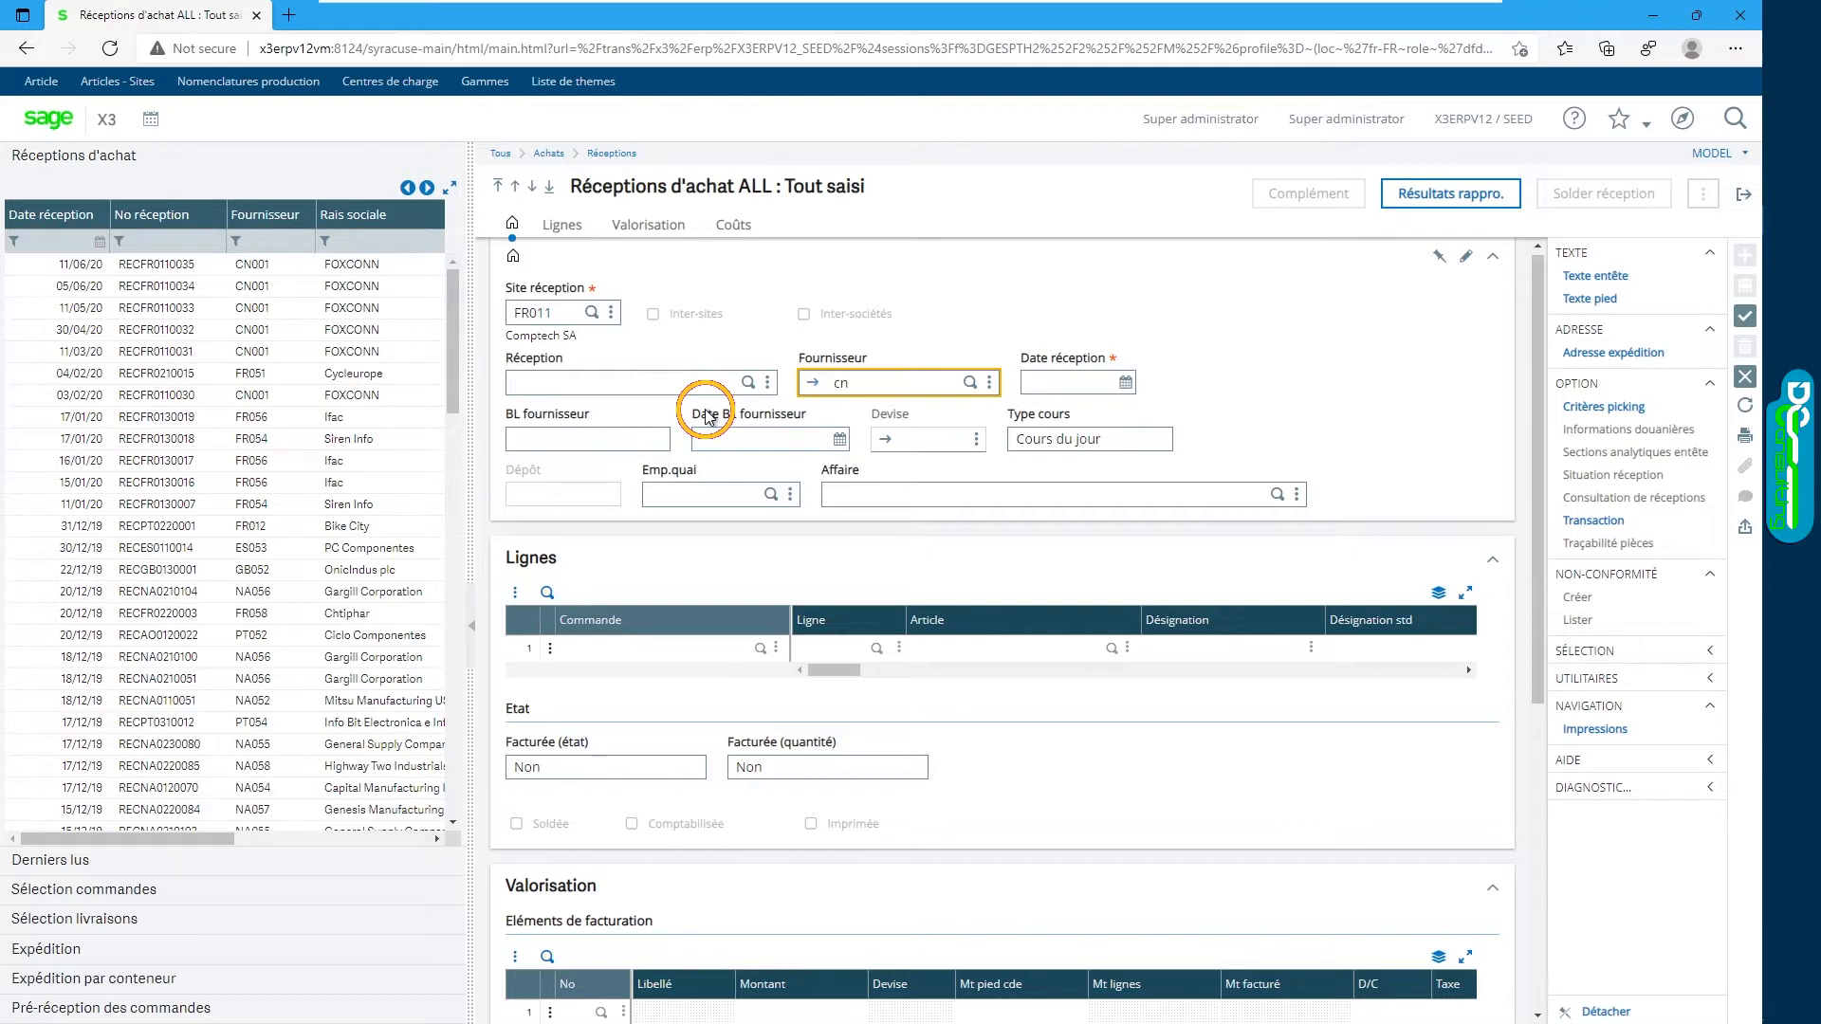
# - Set the receipt's supplier to CN001 and display the selection list of its purchase orders
pyautogui.press('Tab')
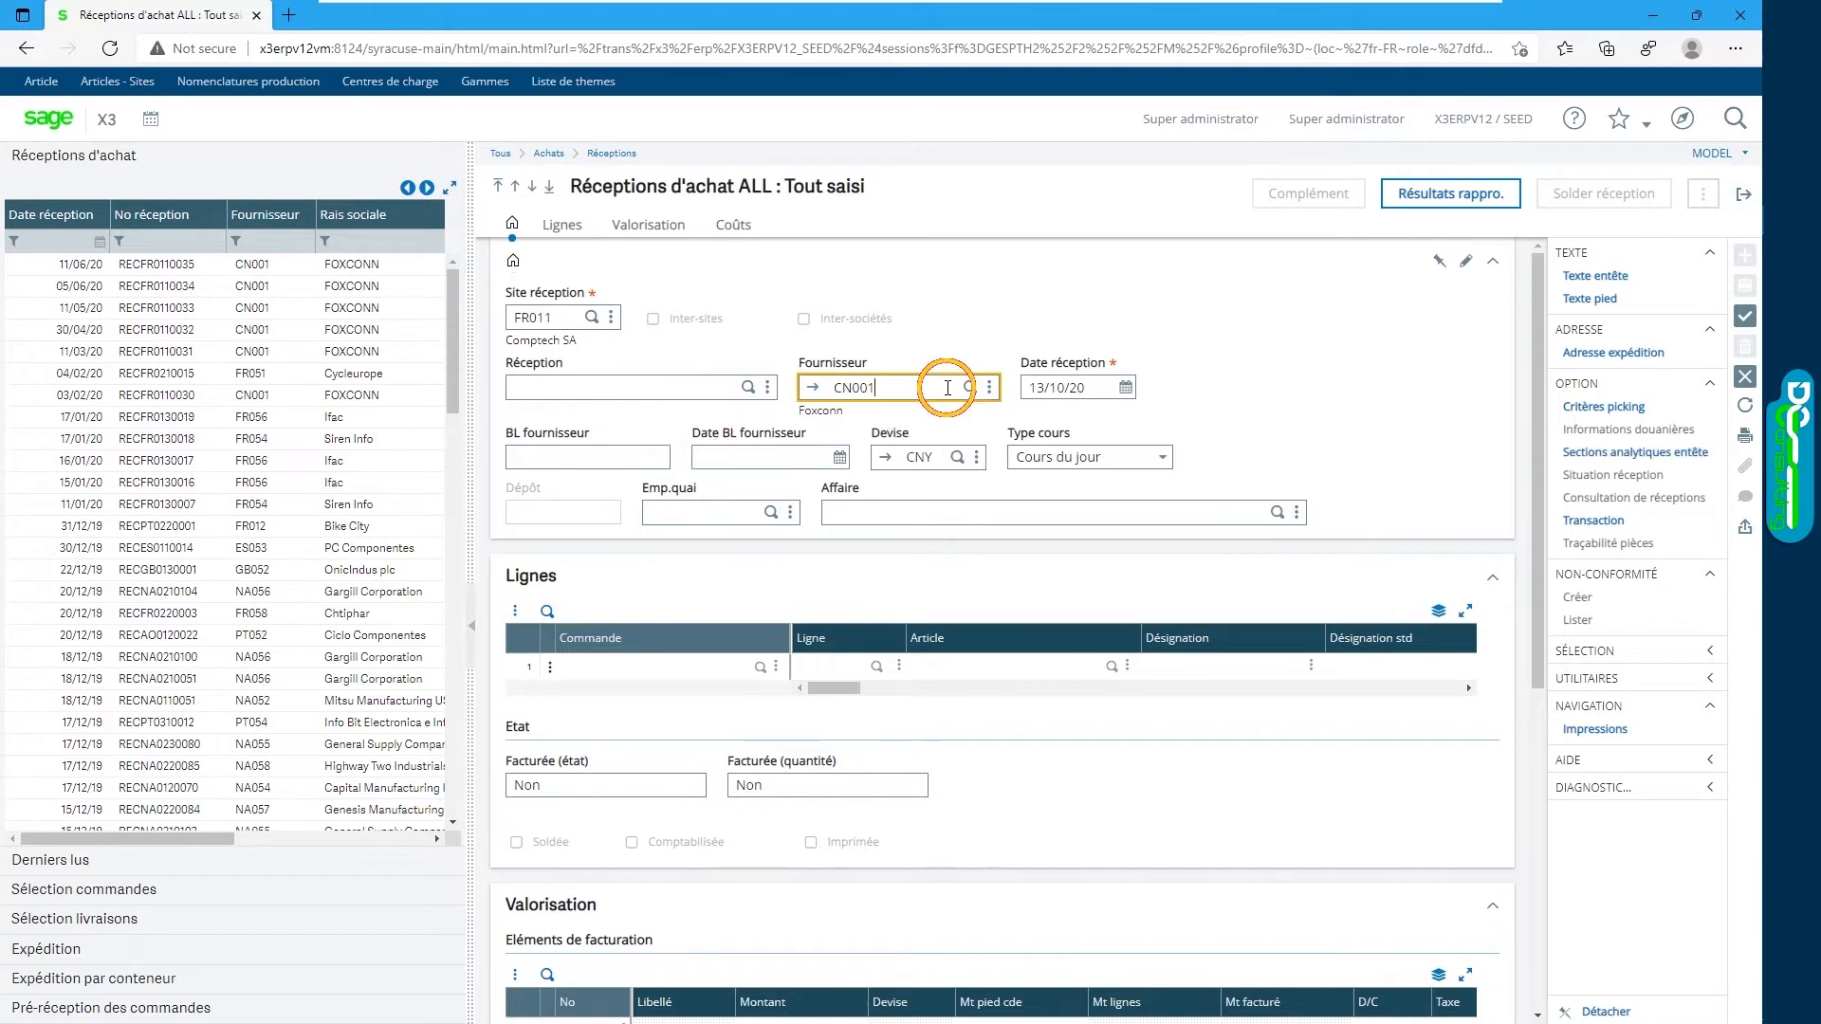
pyautogui.press('Tab')
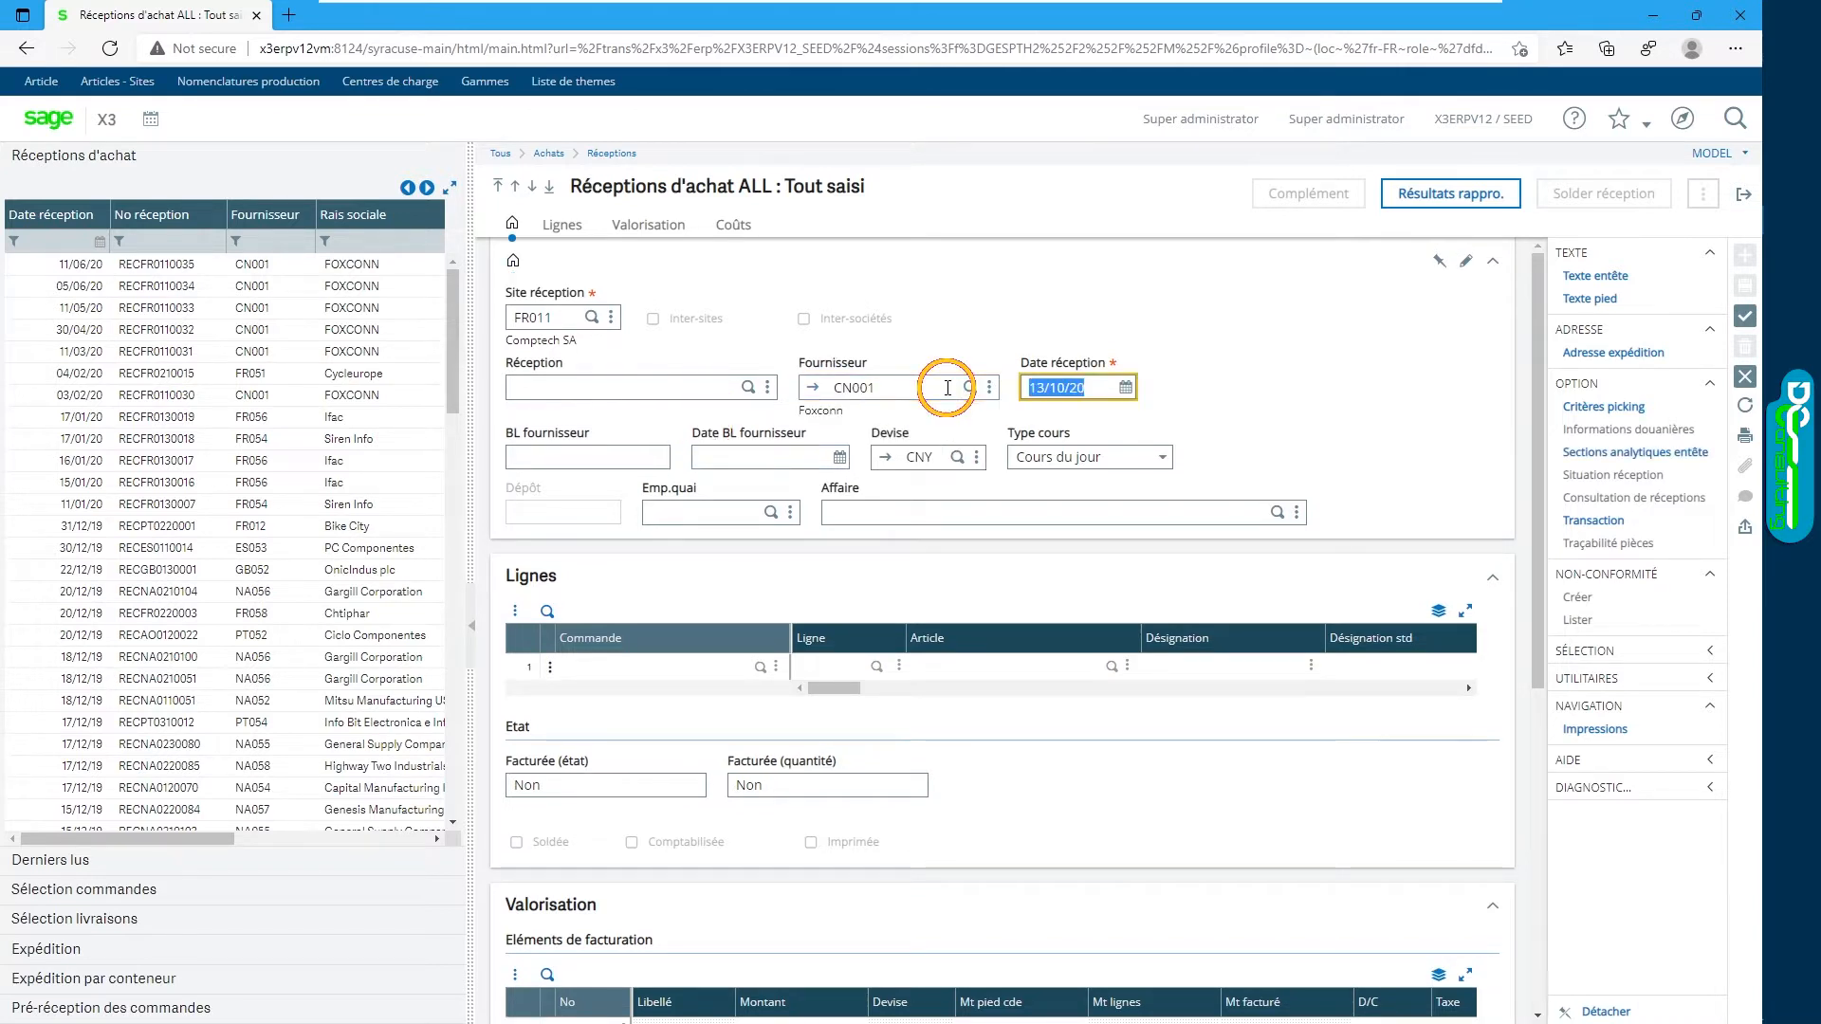
pyautogui.click(156, 893)
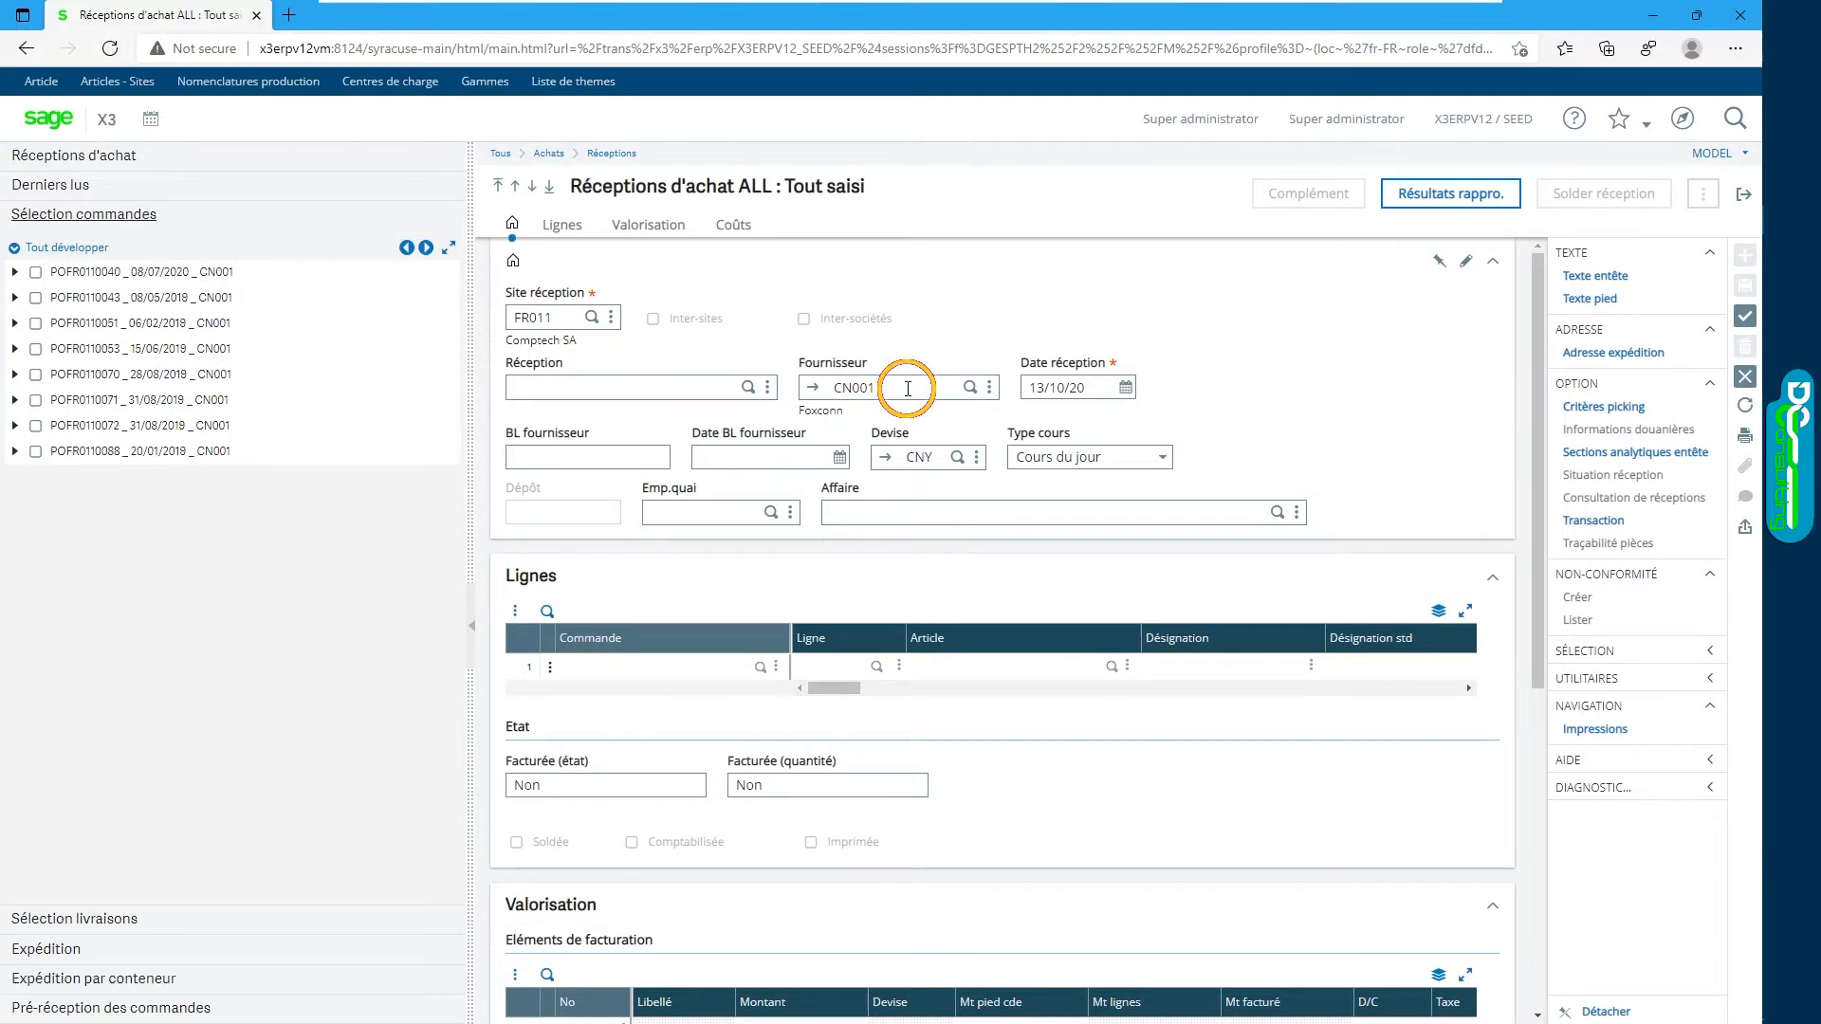
# - Clear the supplier from the receipt header so that orders from all suppliers can be selected
pyautogui.moveTo(908, 389); pyautogui.dragTo(817, 391)
pyautogui.press('Delete')
pyautogui.click(920, 319)
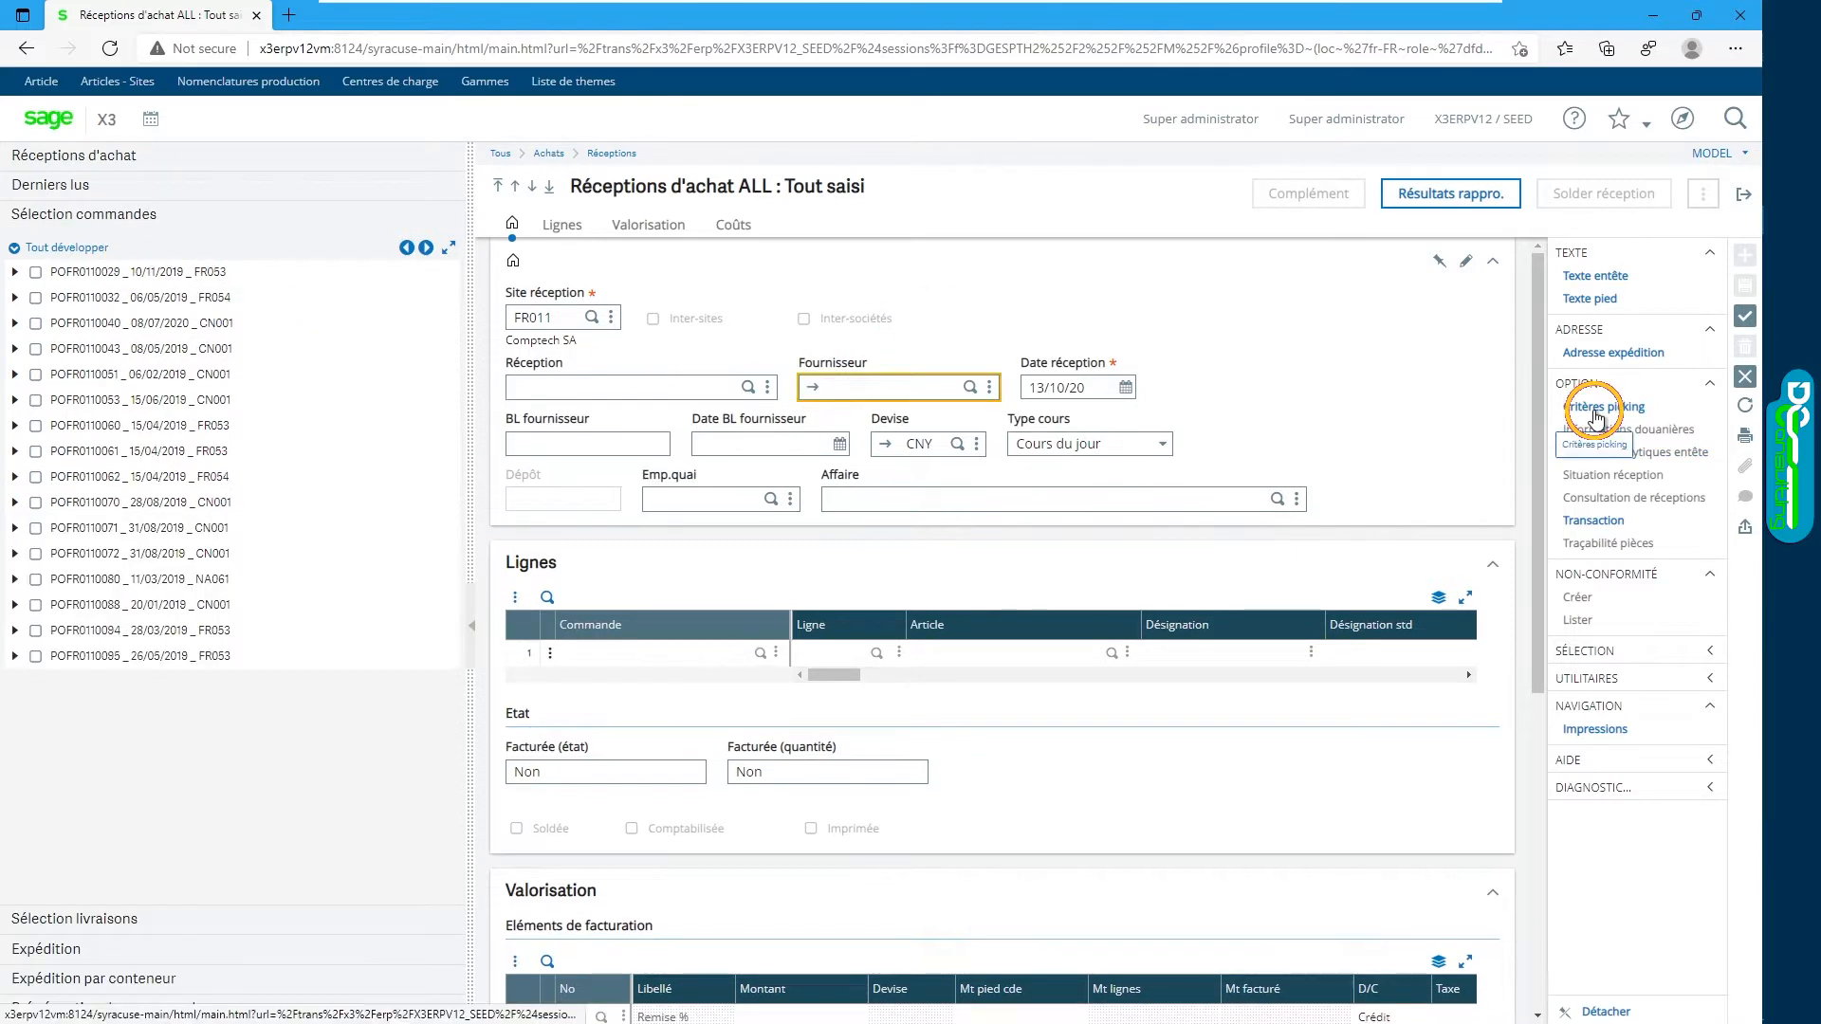
# - Filter the selectable purchase orders by supplier CN001 through the picking criteria
pyautogui.click(1597, 415)
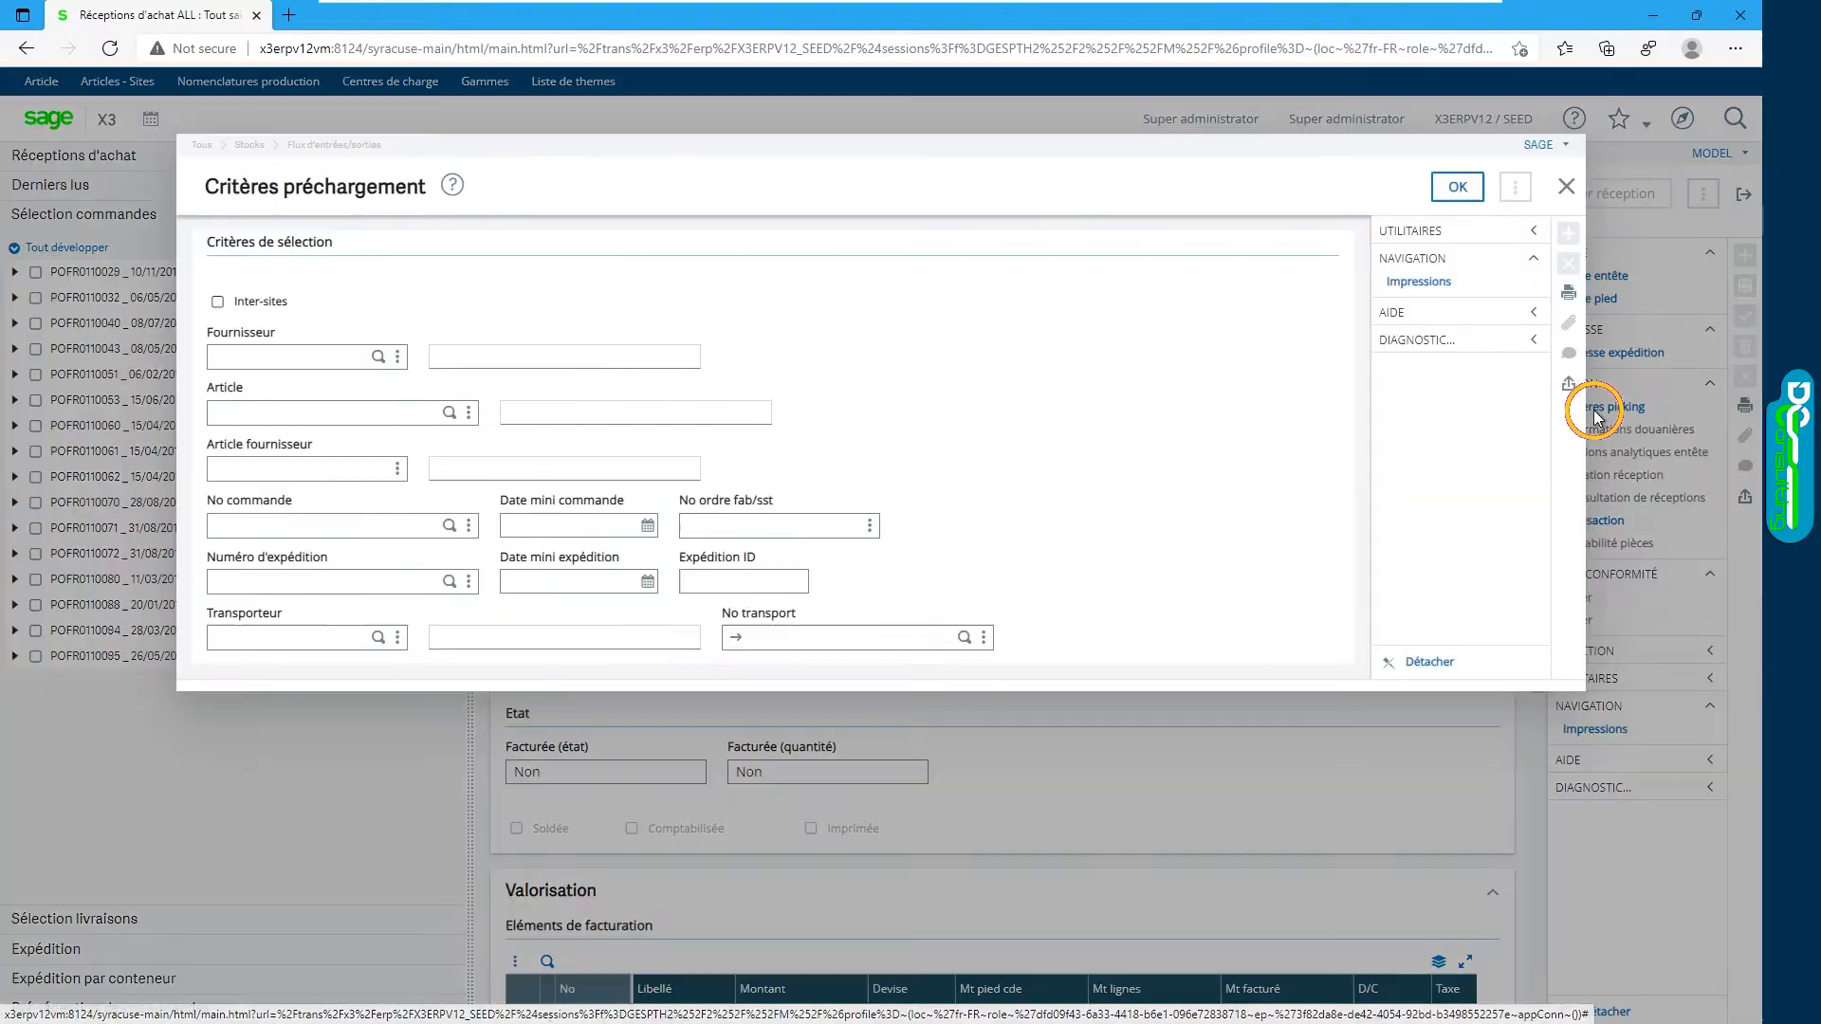
pyautogui.click(308, 355)
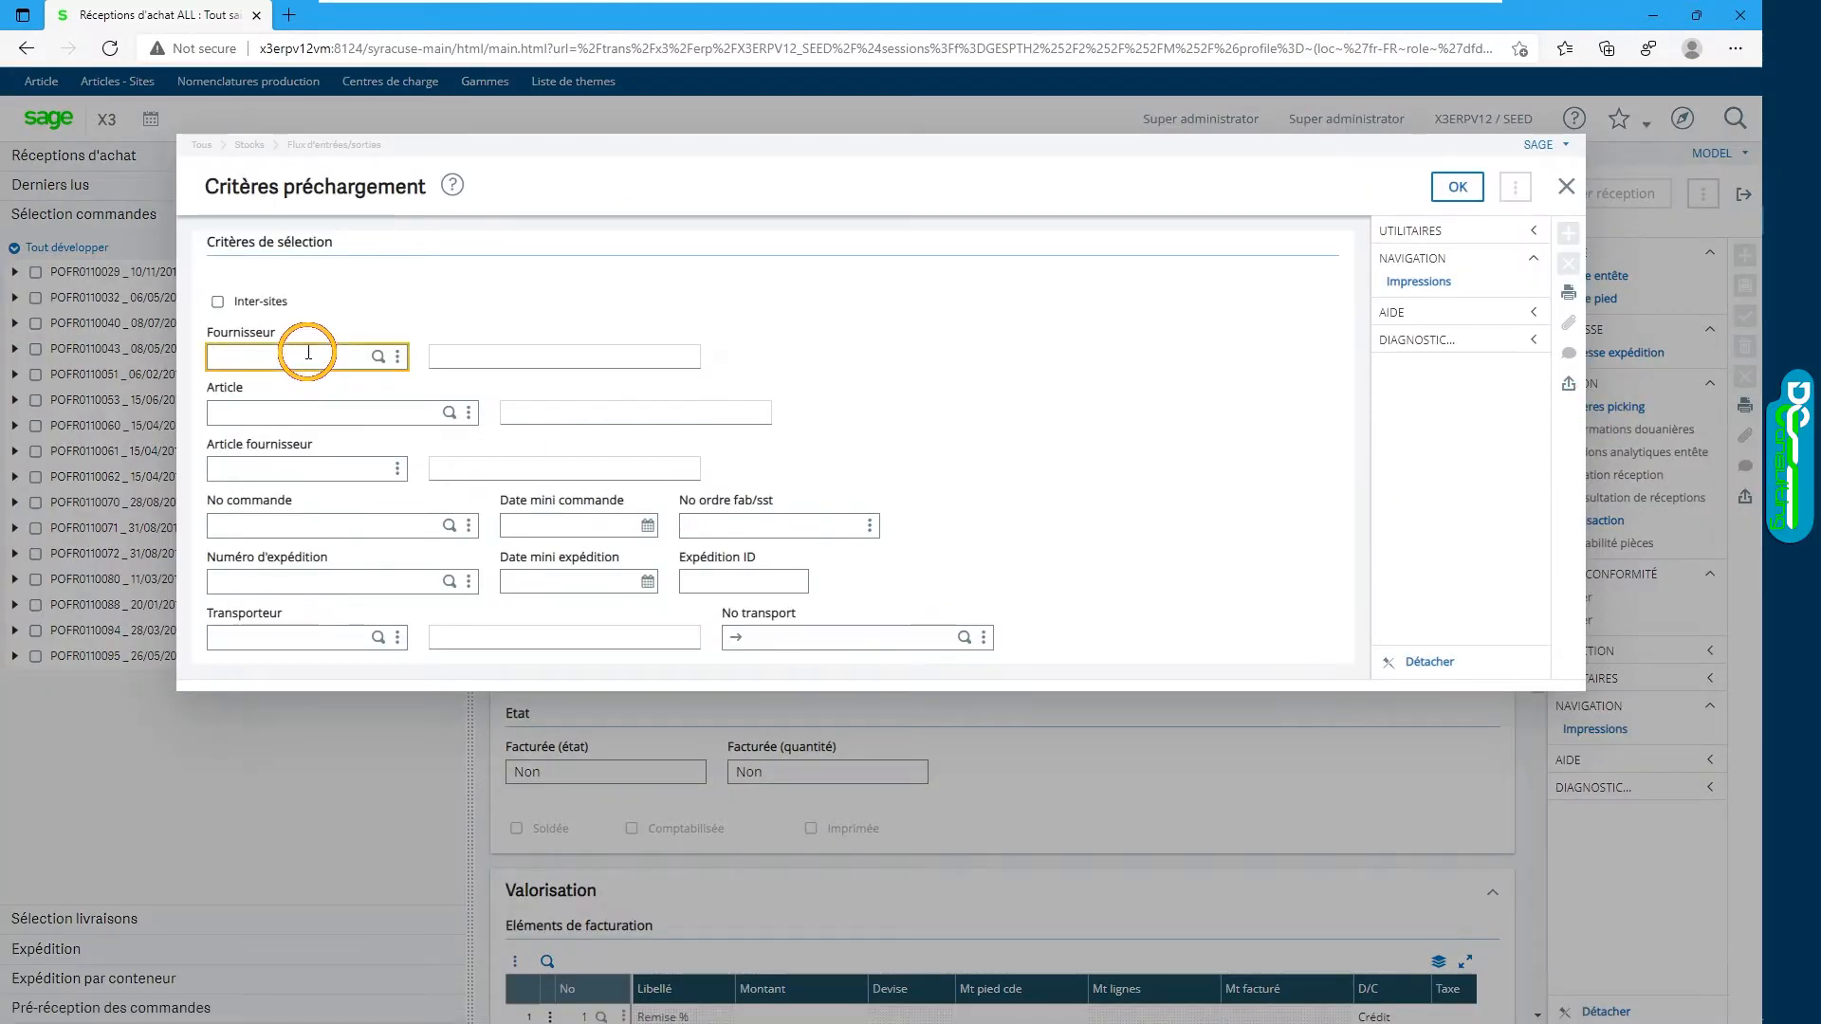
pyautogui.write('CN001')
pyautogui.press('Tab')
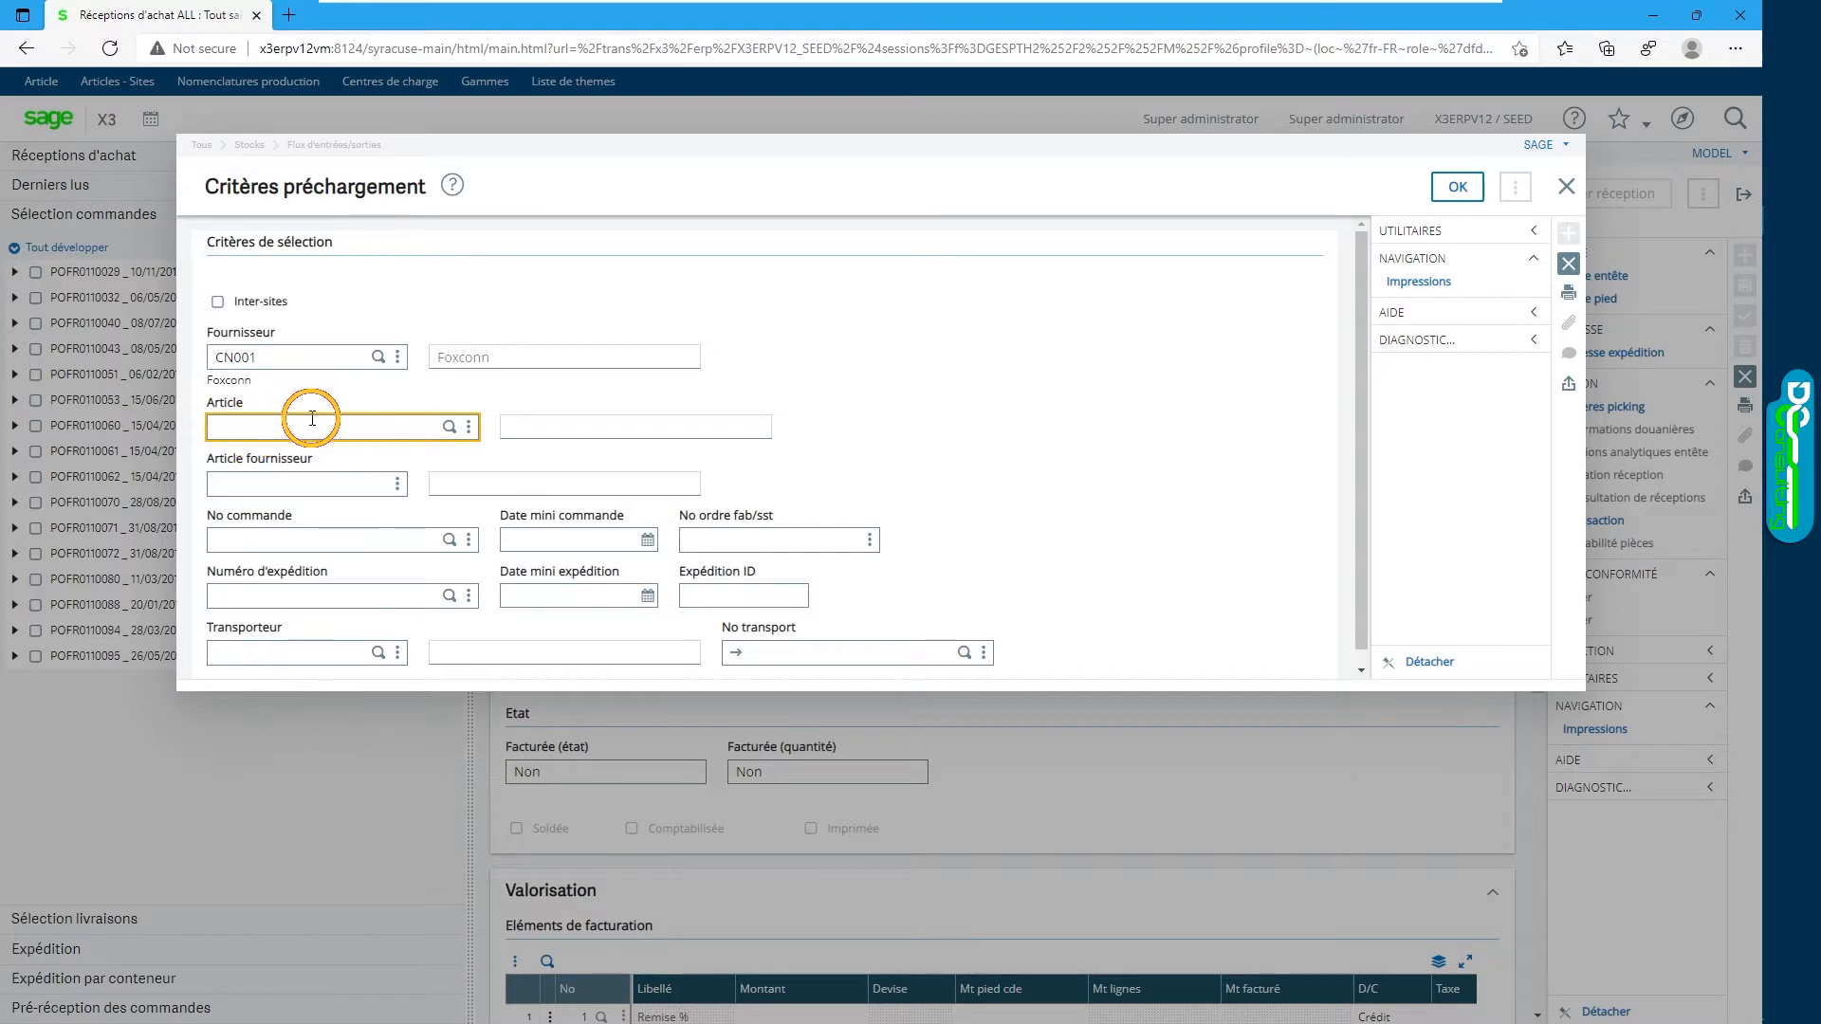
pyautogui.click(292, 540)
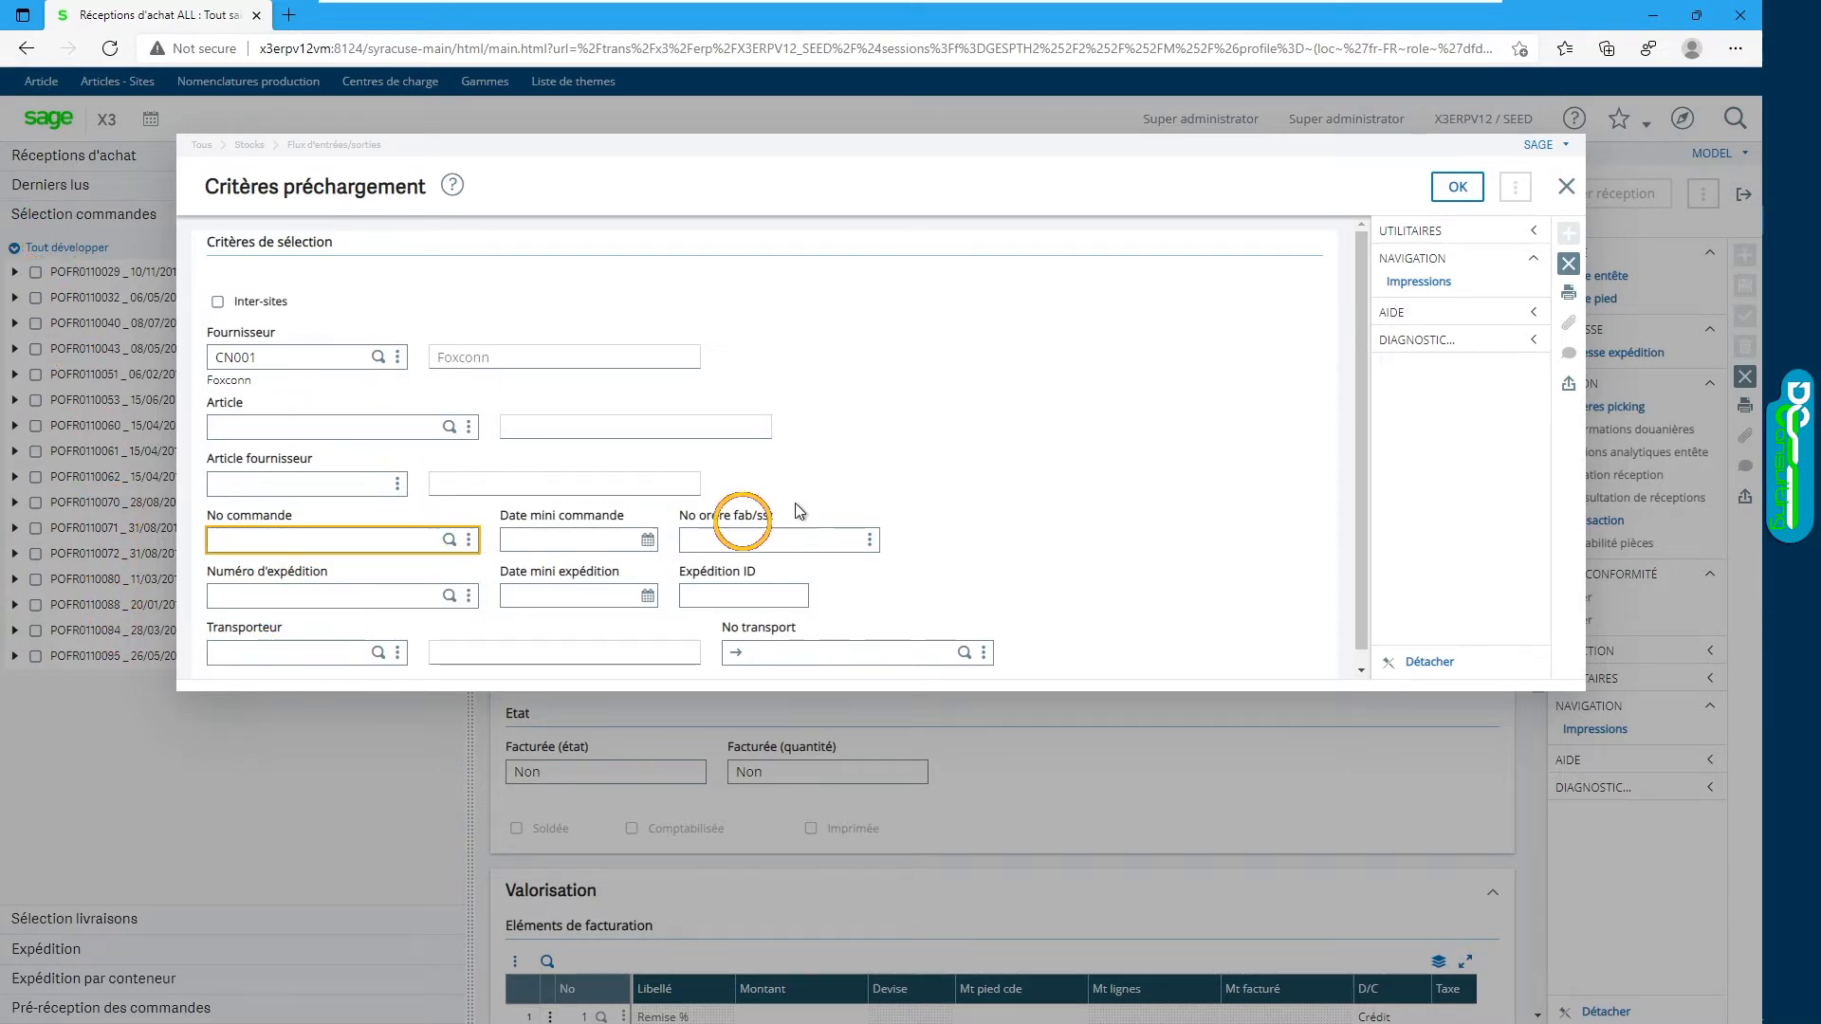
pyautogui.click(1459, 189)
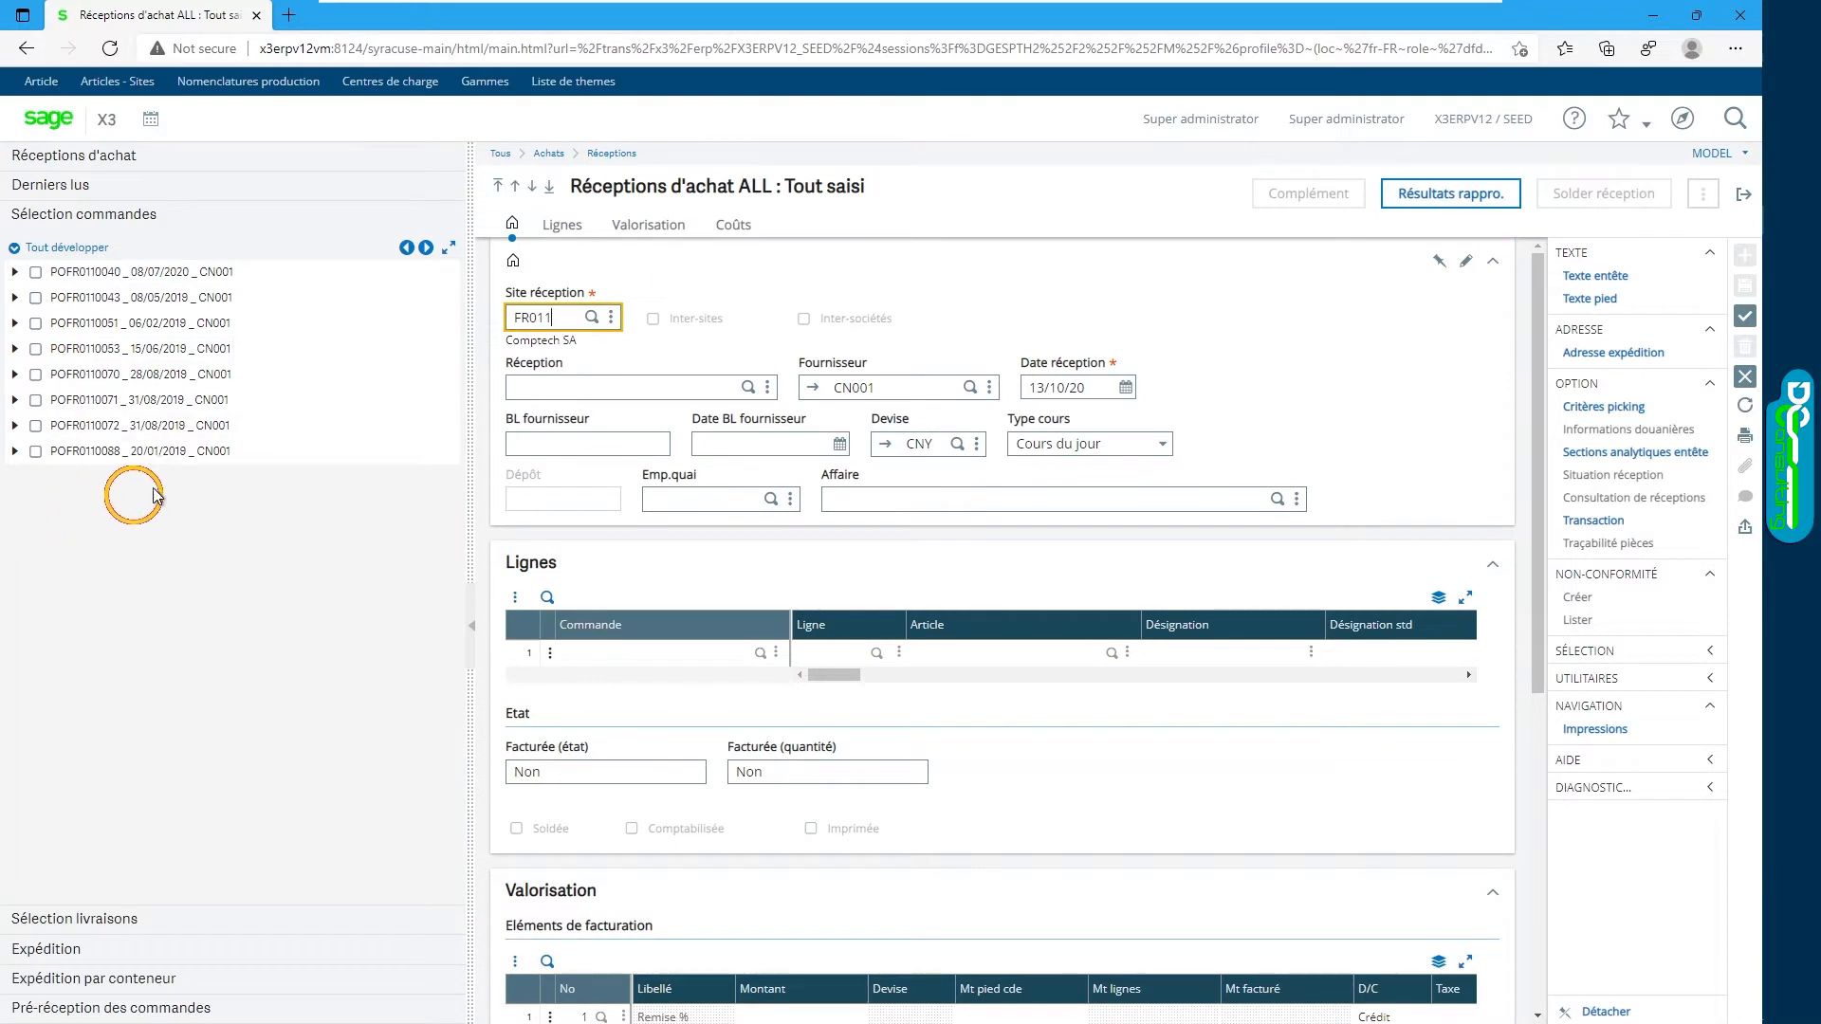
# - Expand the first five purchase orders in the selection list to show their article lines
pyautogui.click(15, 323)
pyautogui.click(15, 297)
pyautogui.click(15, 271)
pyautogui.click(15, 476)
pyautogui.click(13, 528)
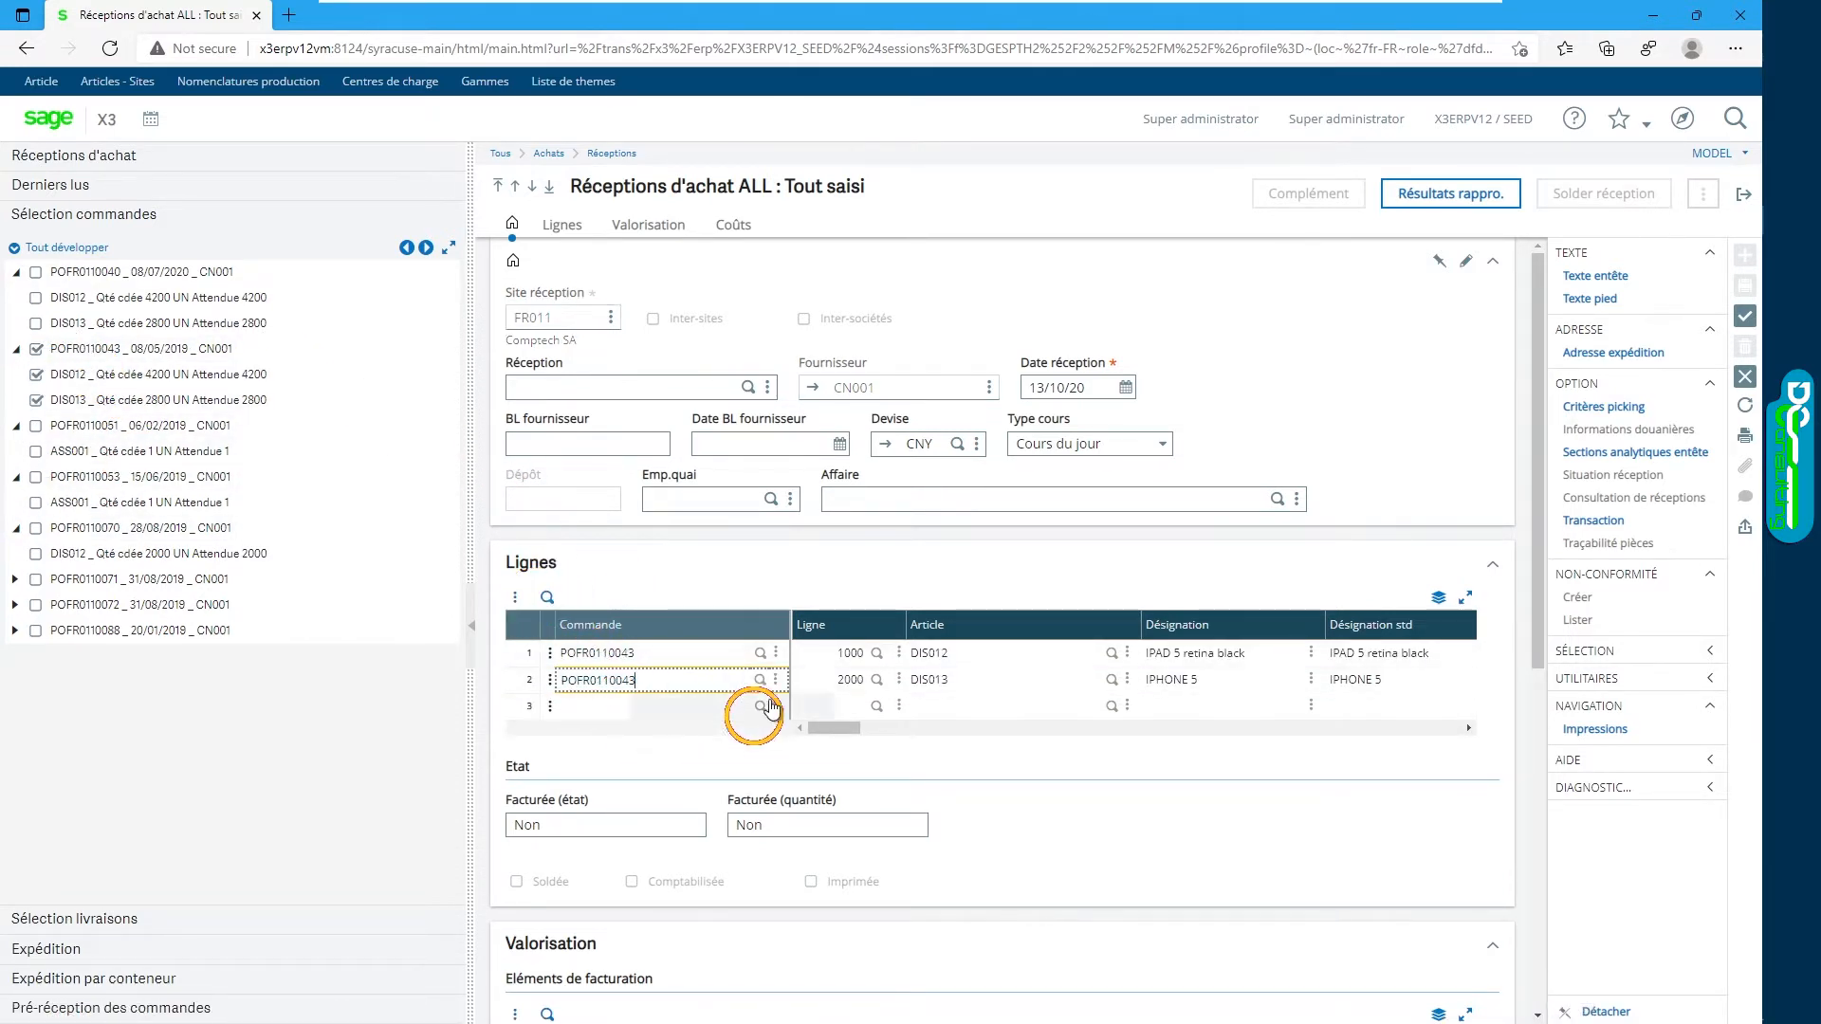
# - Deselect both lines of the second order and add only article DIS012 from the second and first orders to the receipt
pyautogui.click(36, 401)
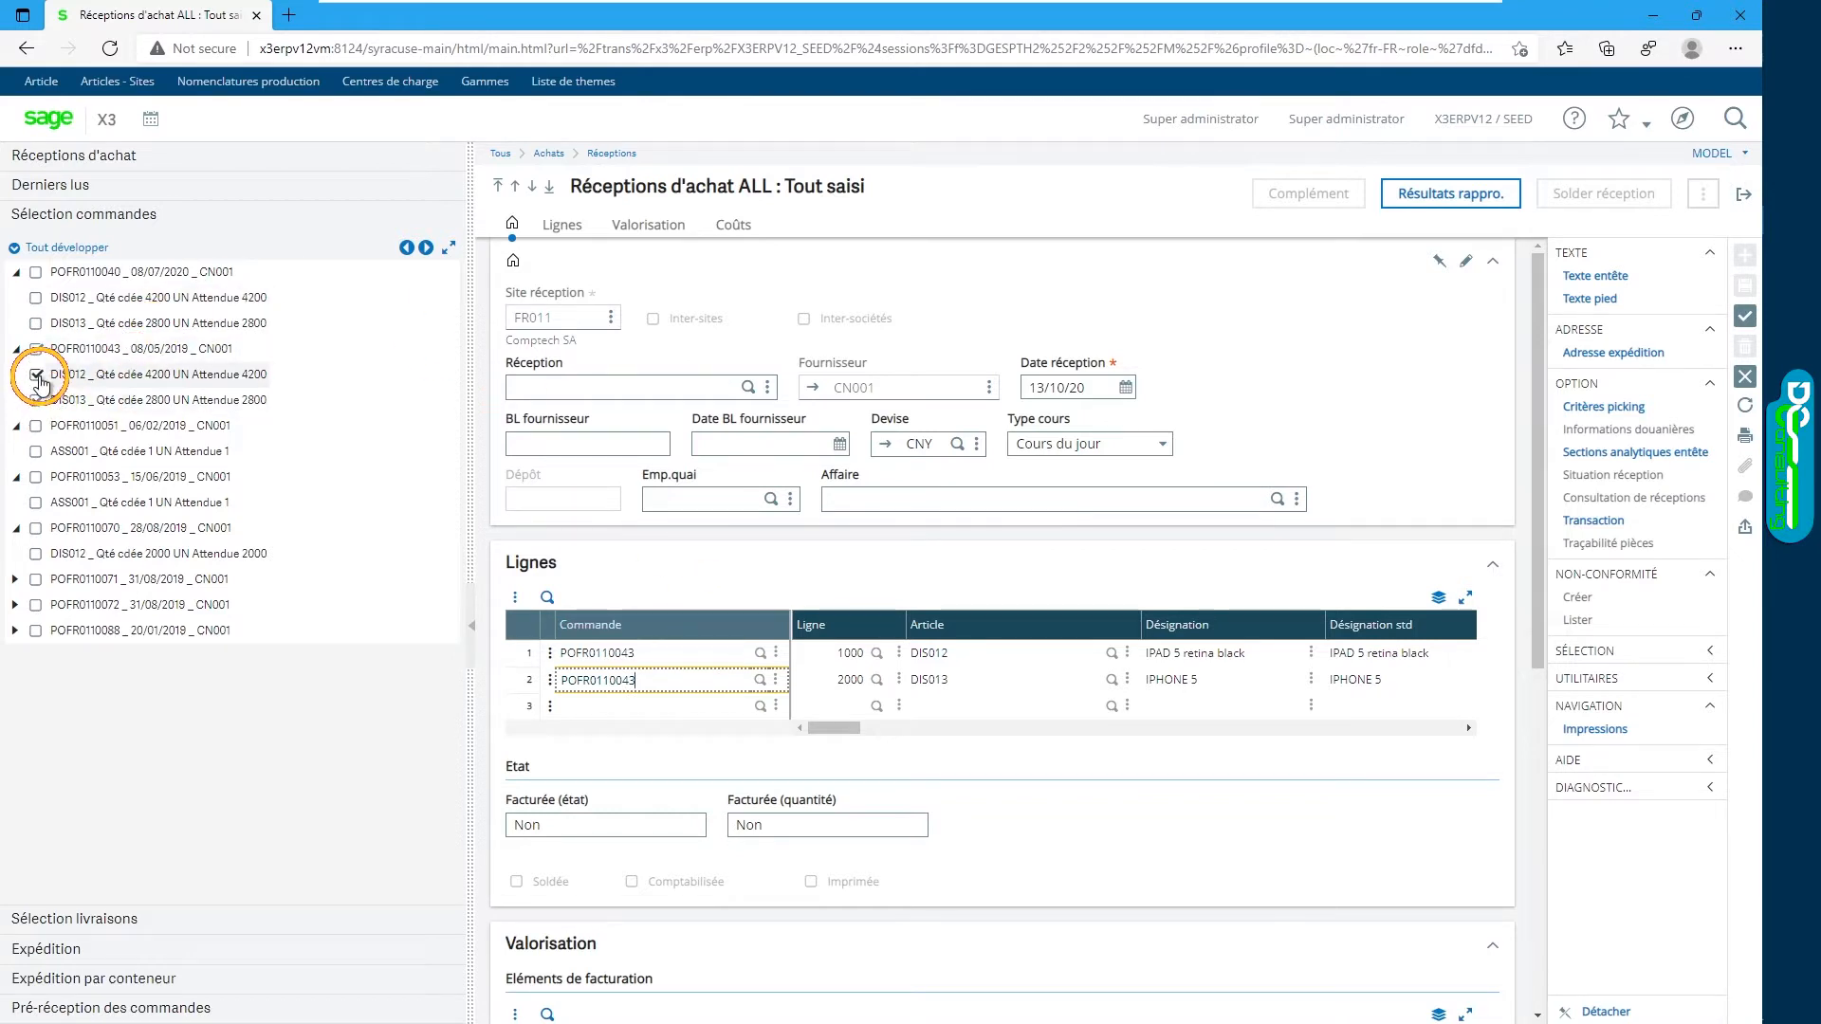
pyautogui.click(35, 377)
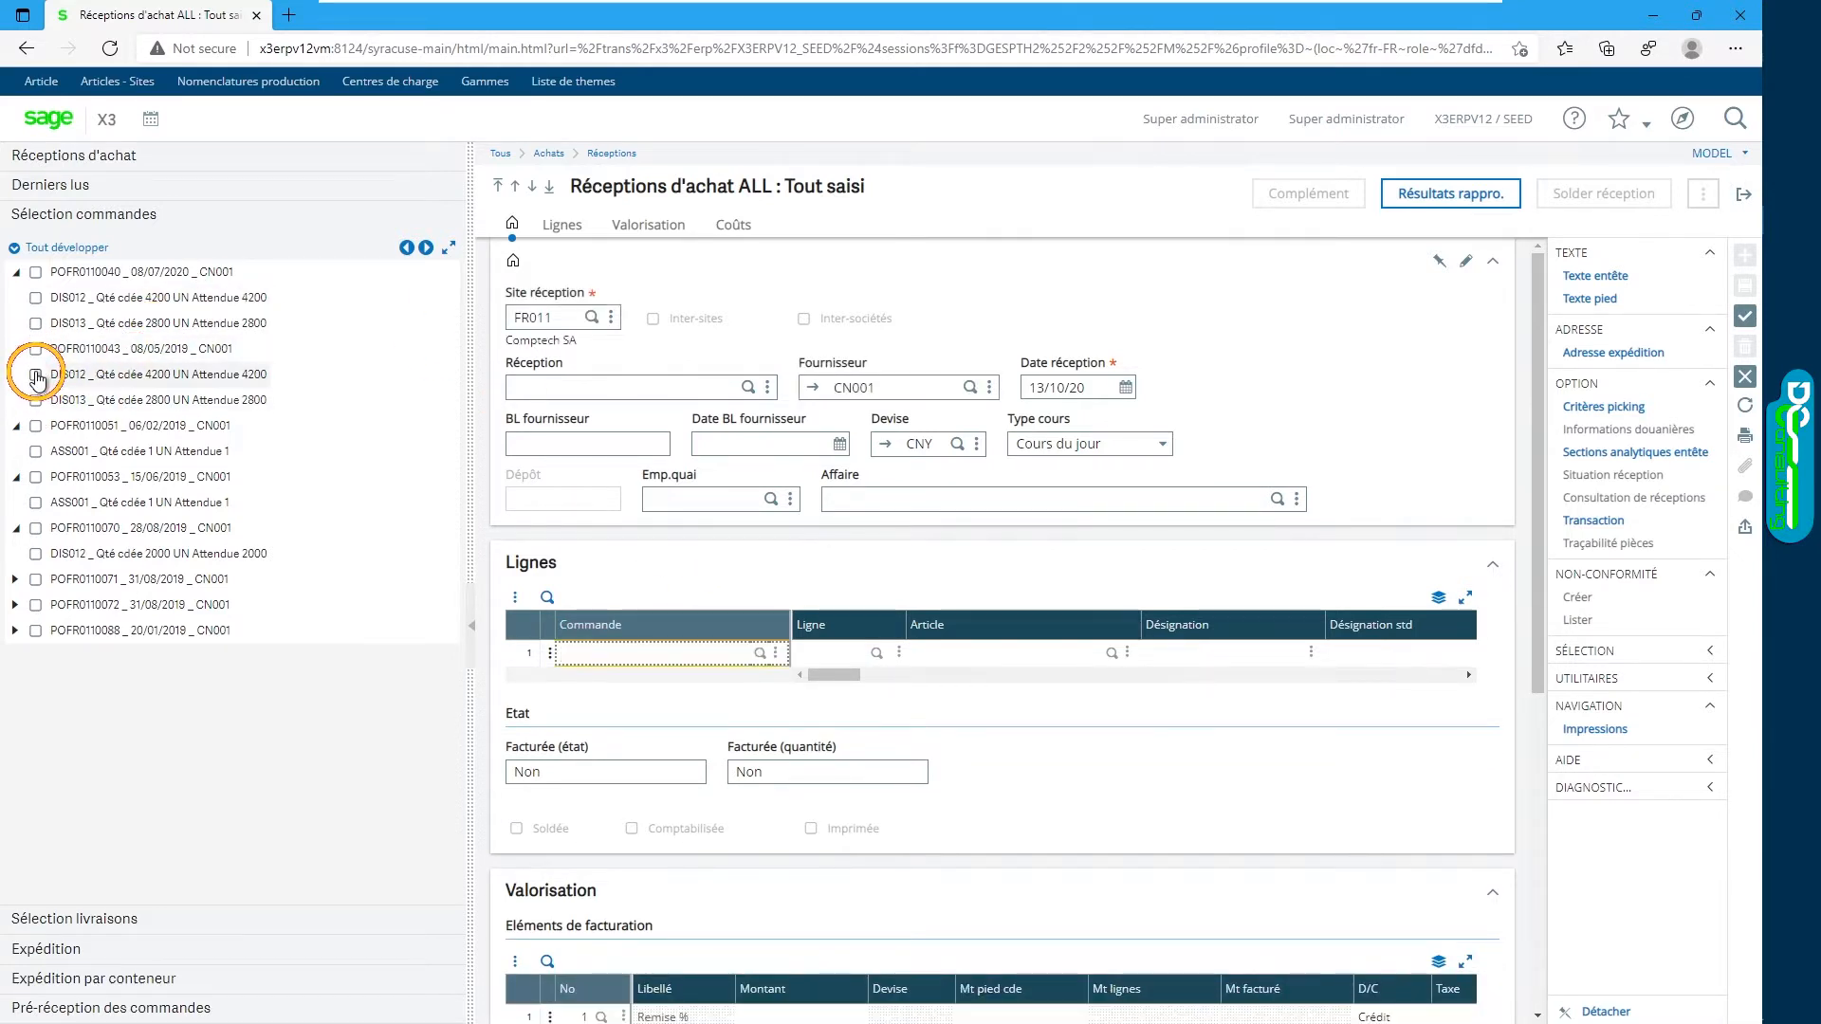
pyautogui.click(37, 376)
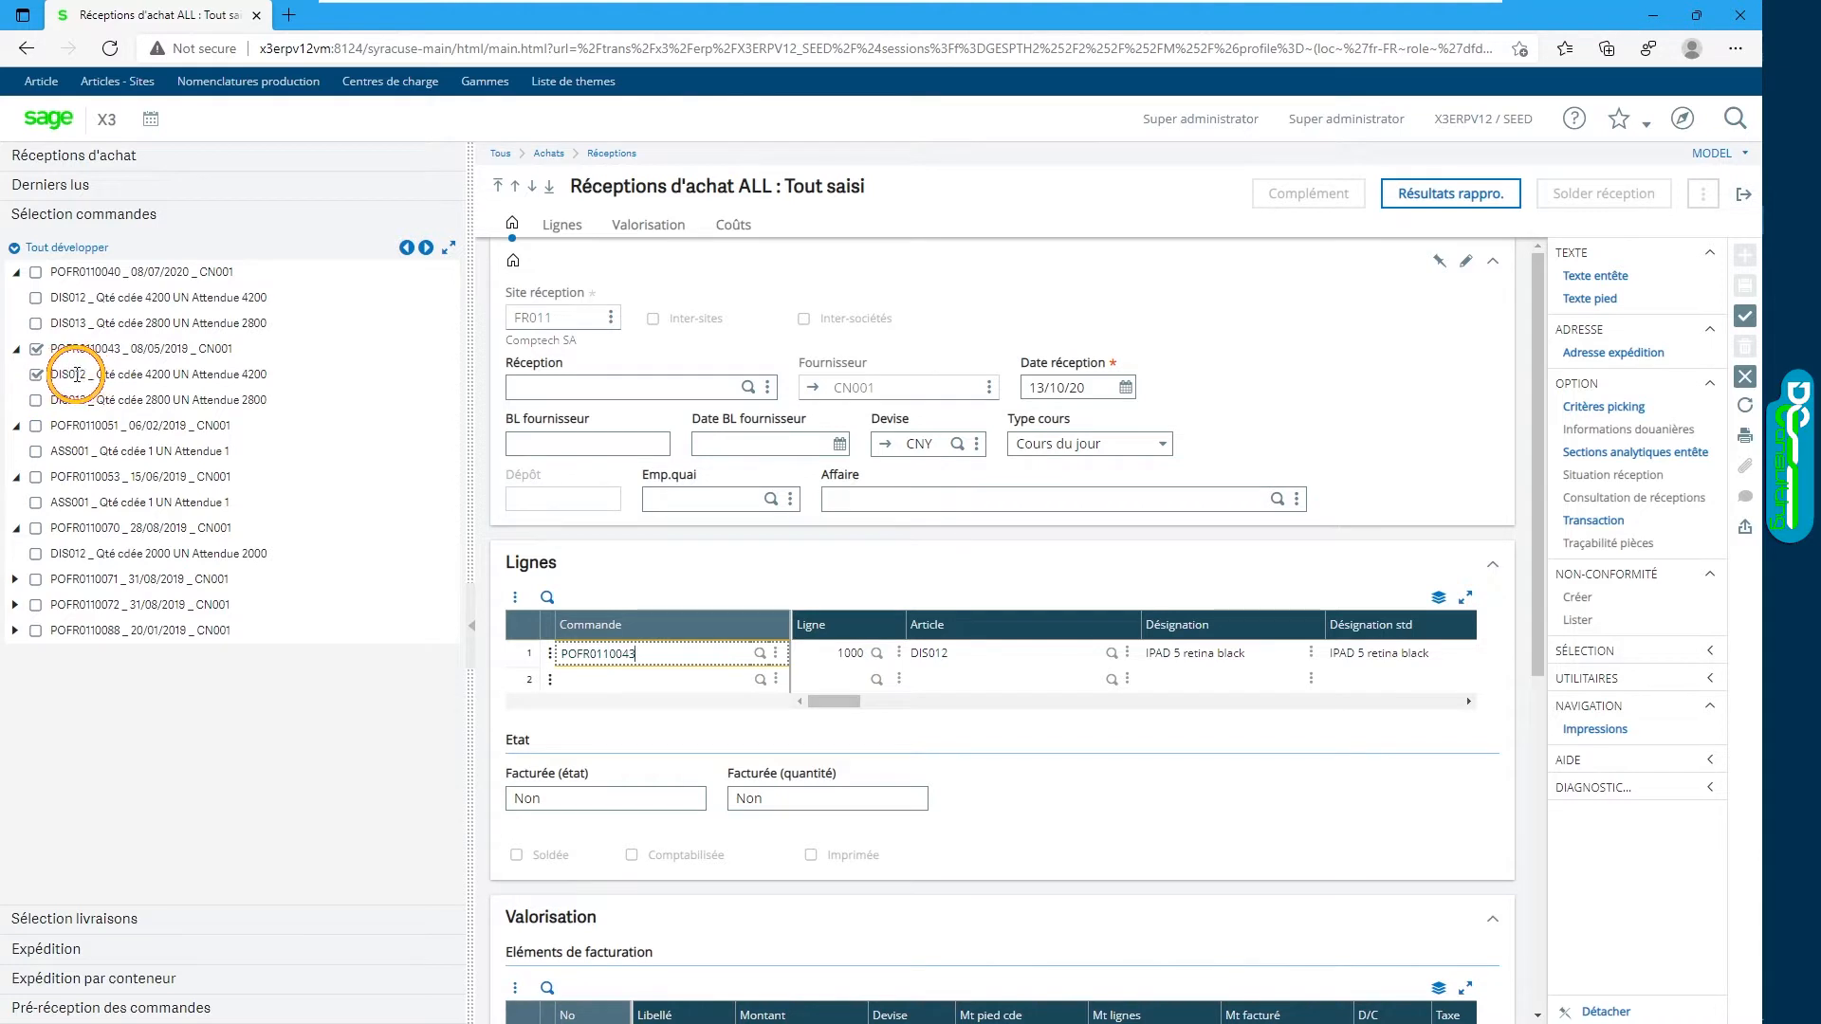
pyautogui.click(37, 297)
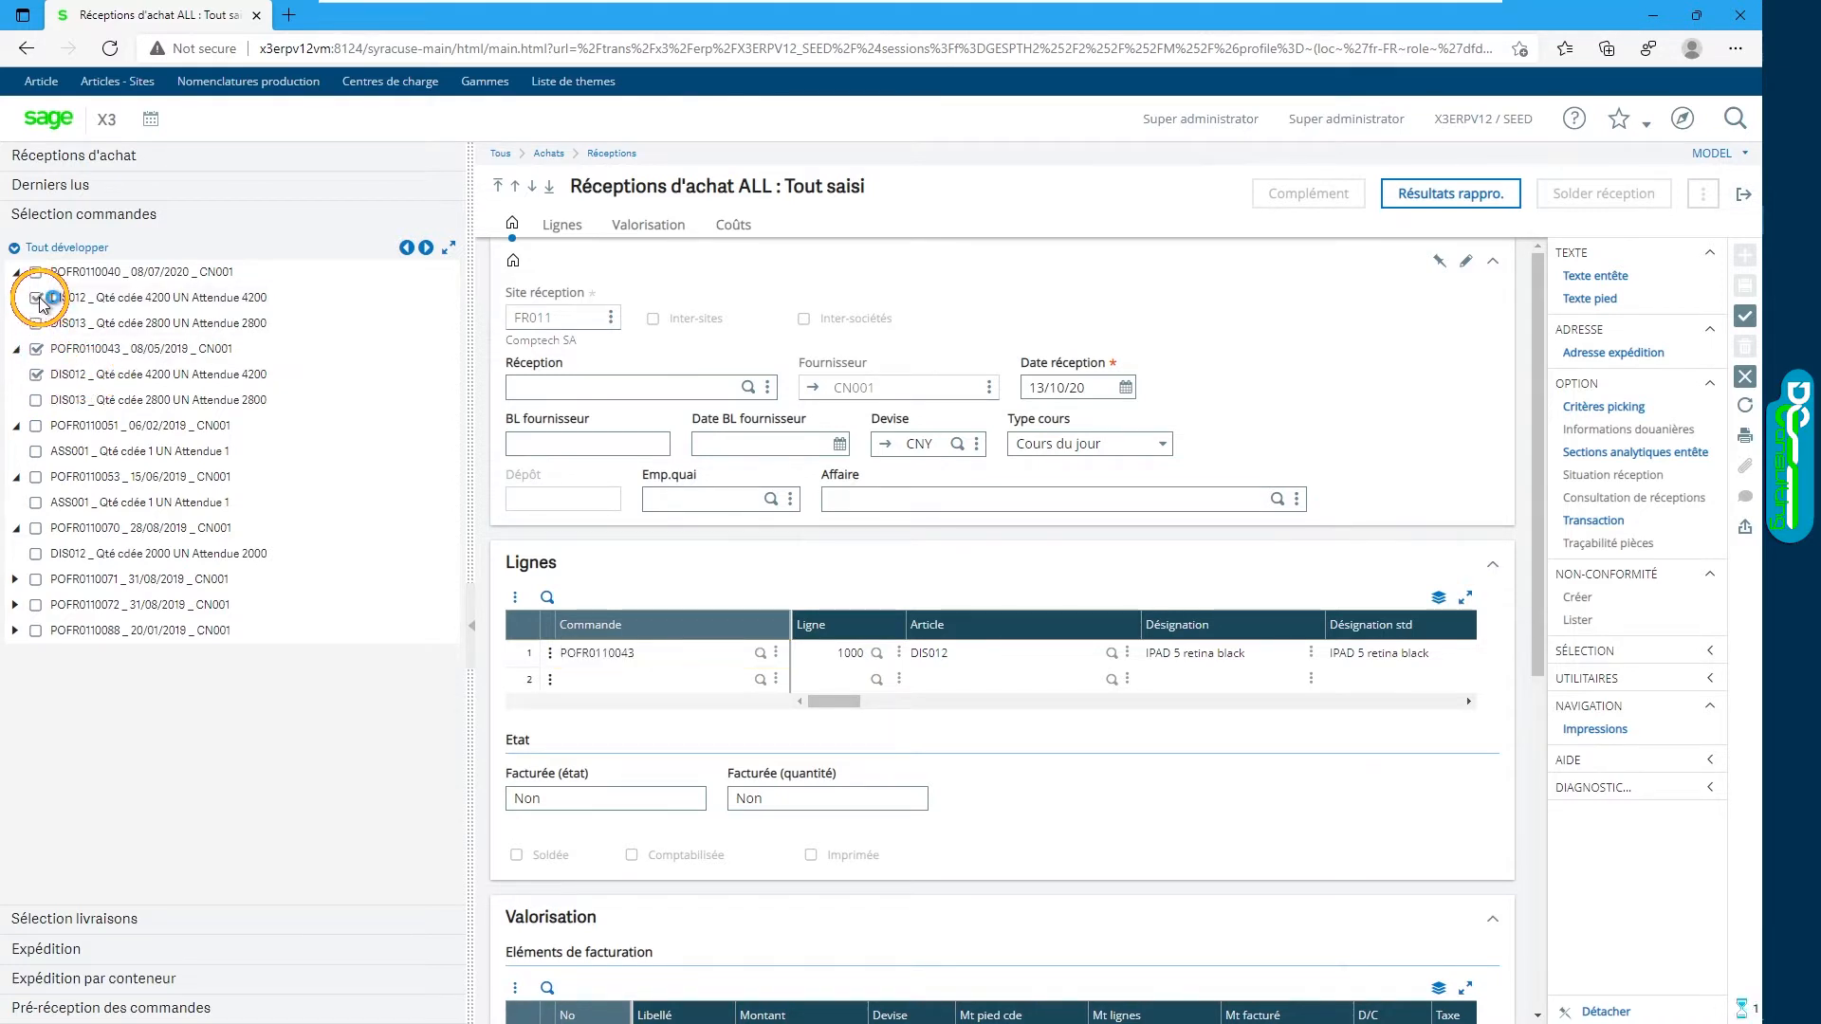
# - Try adding the fifth order's DIS012 line to the receipt, and remove it again
pyautogui.click(36, 554)
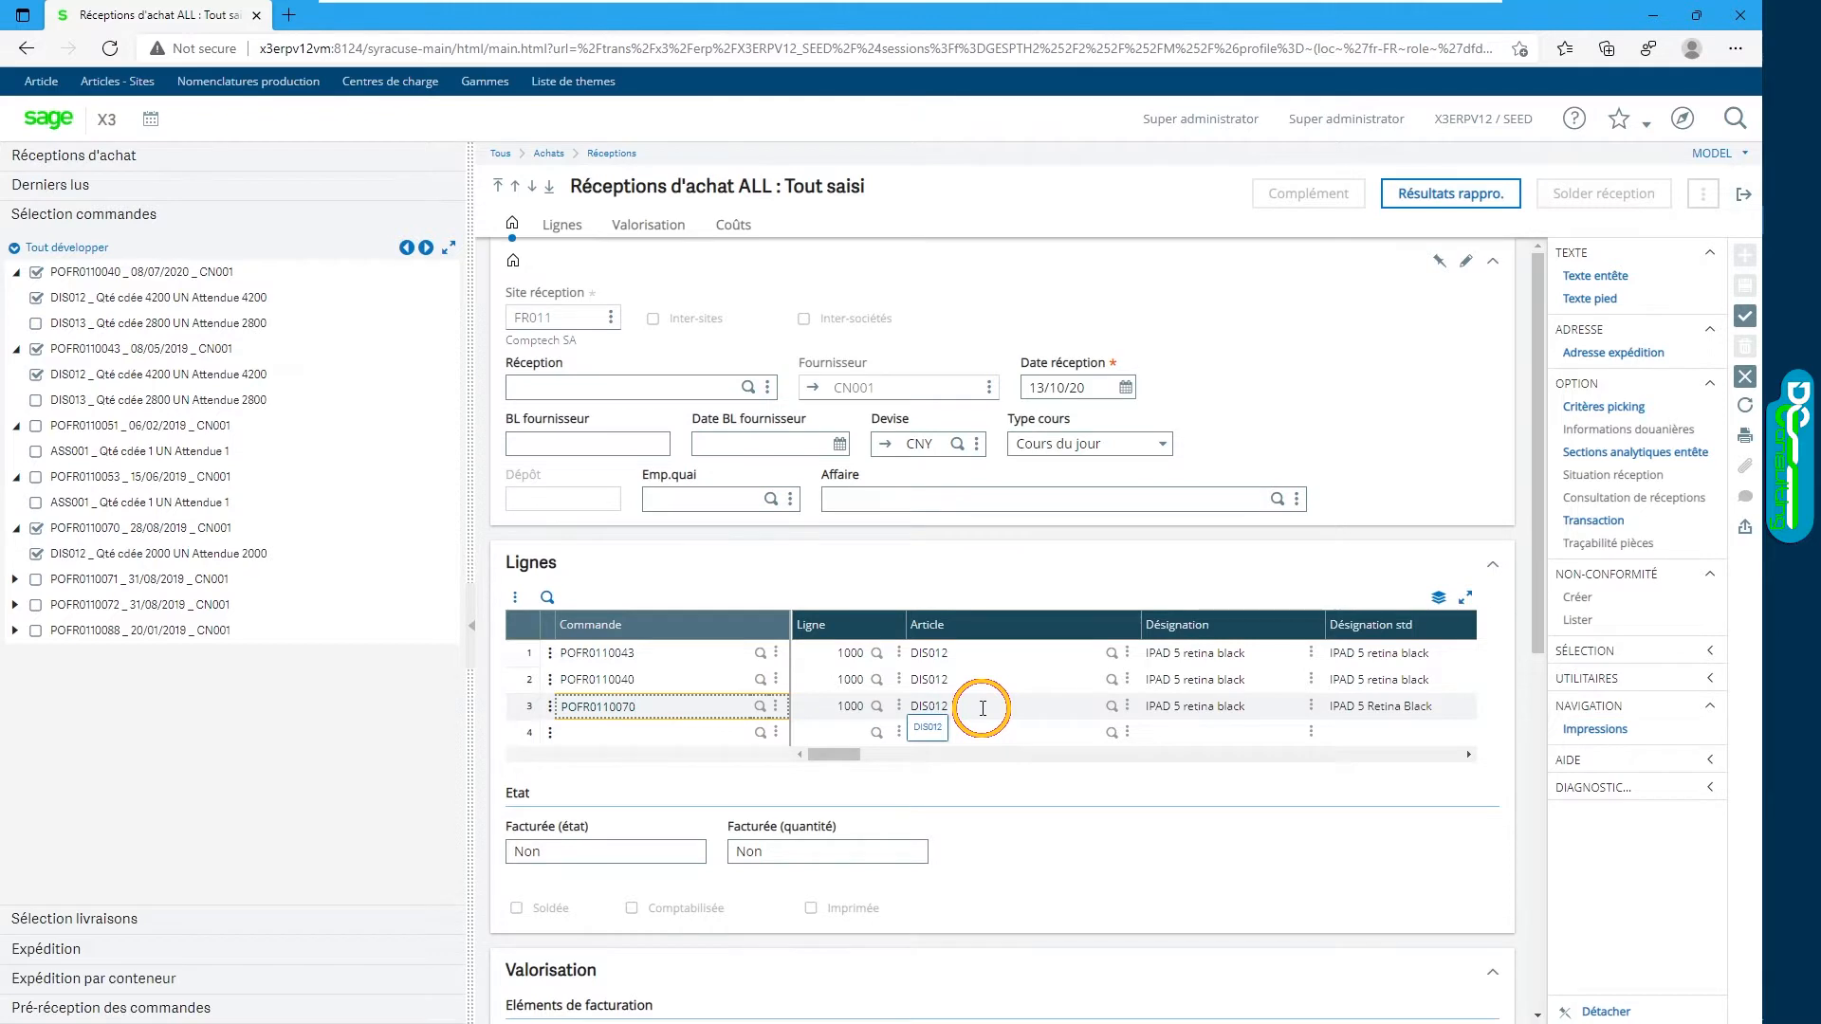
pyautogui.click(35, 556)
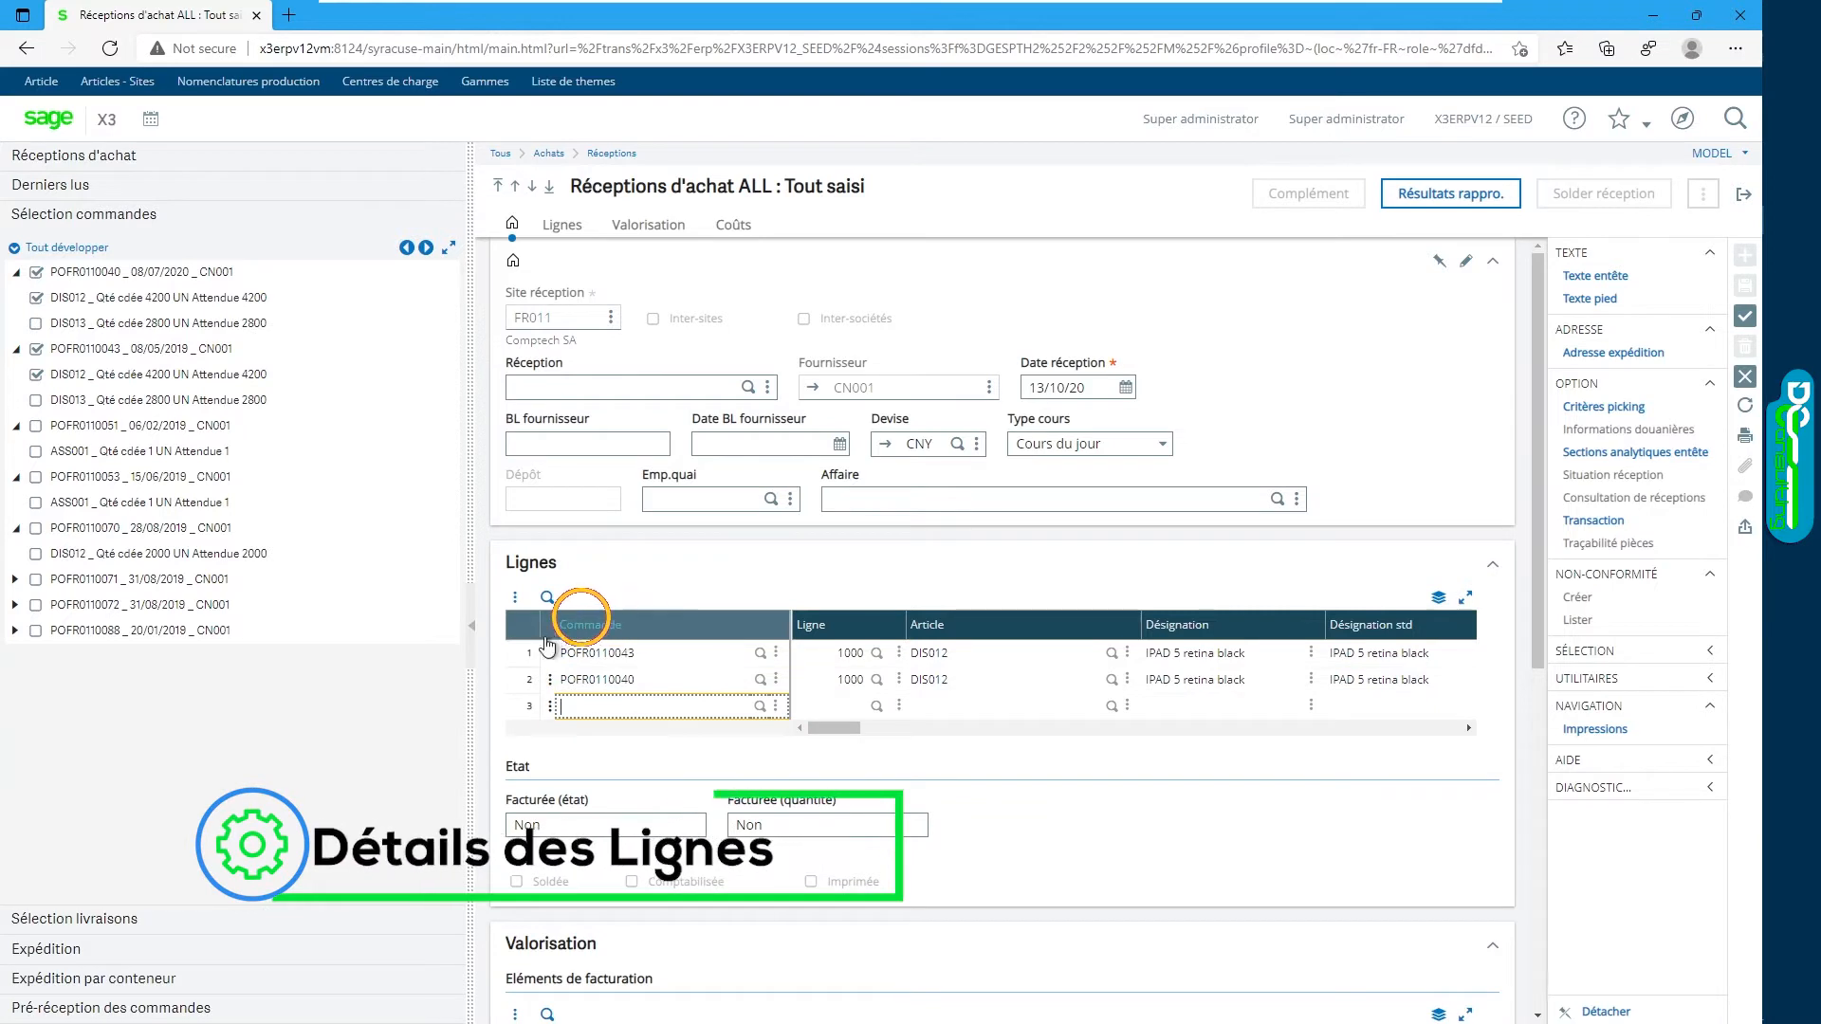
pyautogui.click(533, 708)
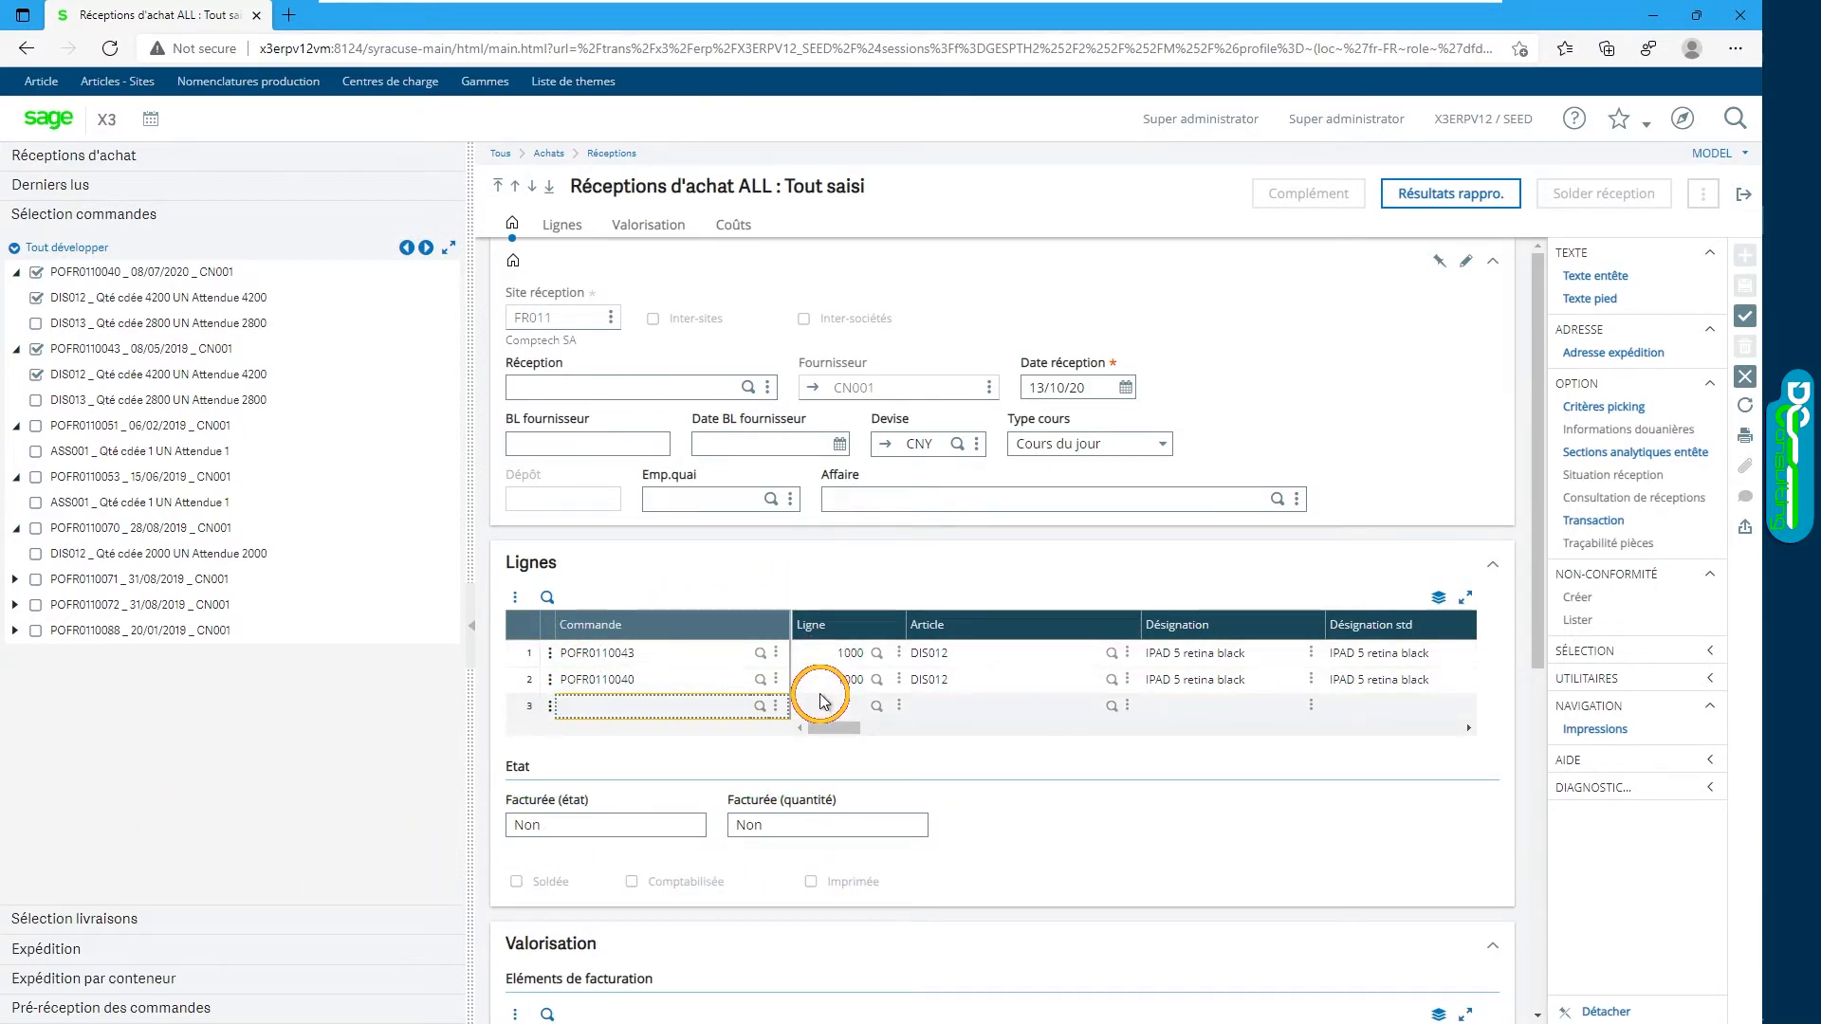
# - Change the unit of the first receipt line to PAL = 100 UN
pyautogui.moveTo(824, 728); pyautogui.dragTo(828, 729)
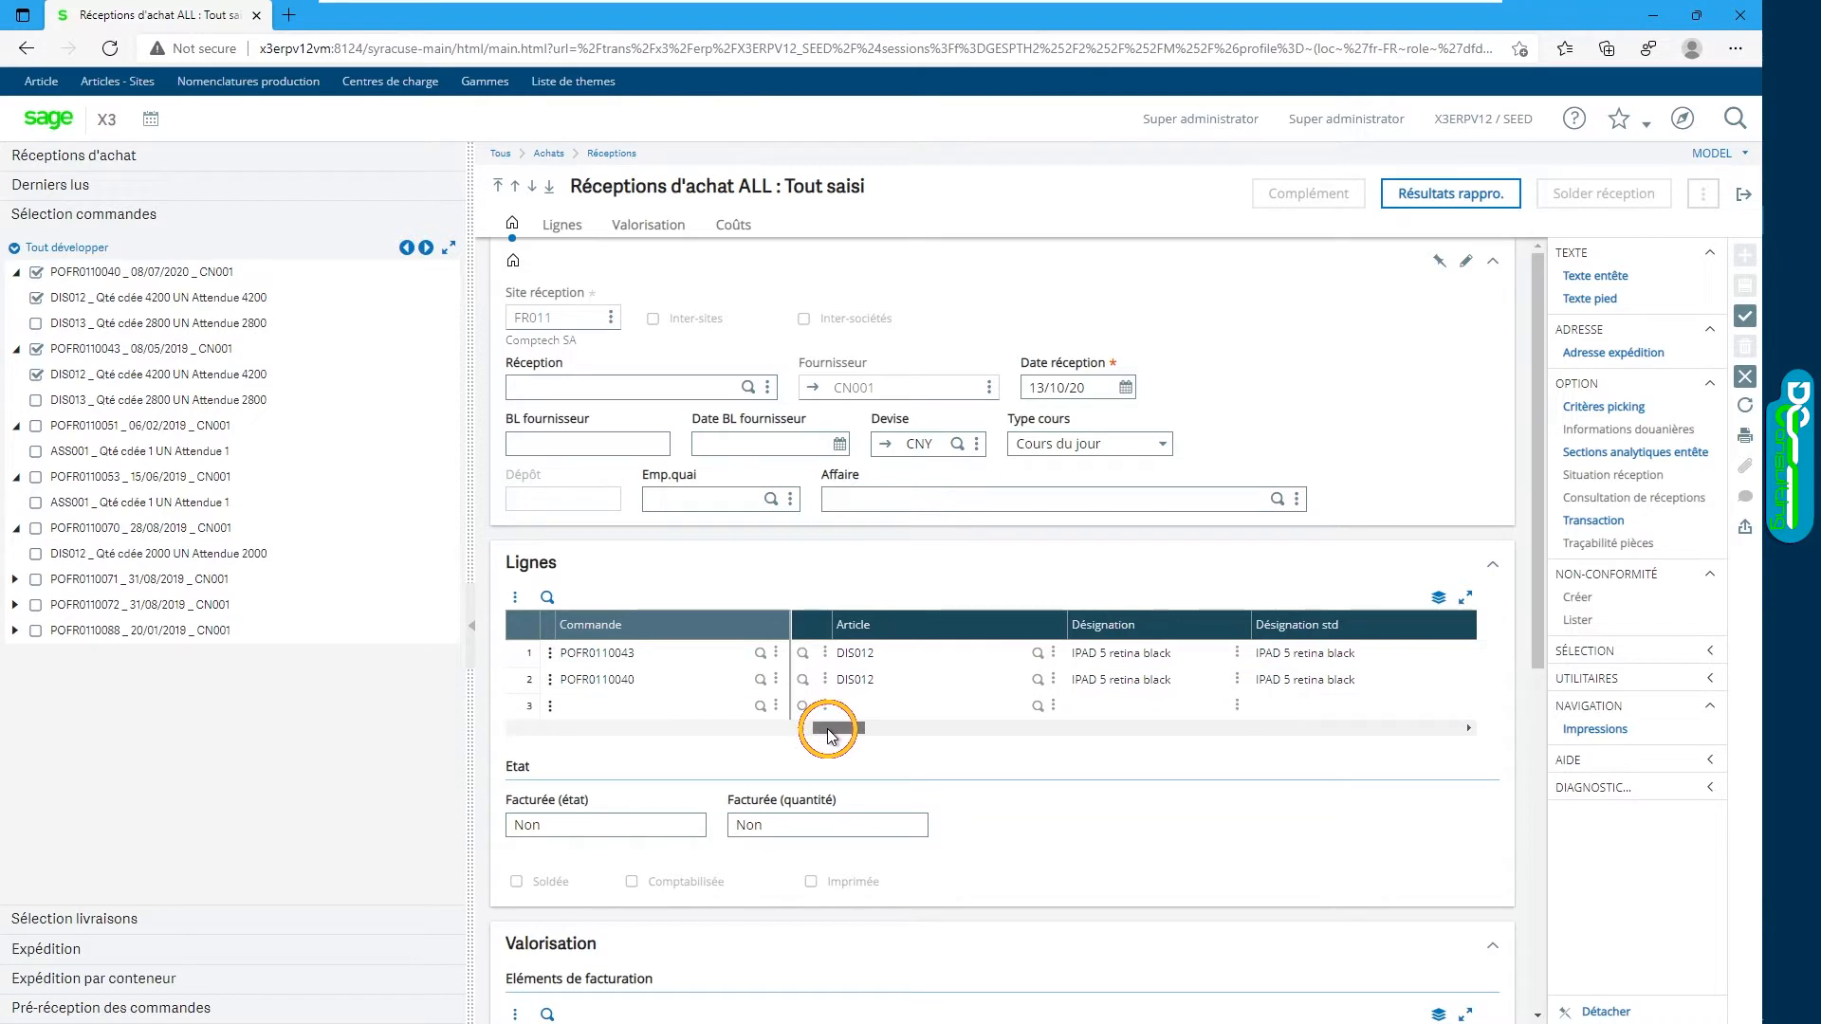
pyautogui.moveTo(831, 729); pyautogui.dragTo(880, 730)
pyautogui.click(926, 657)
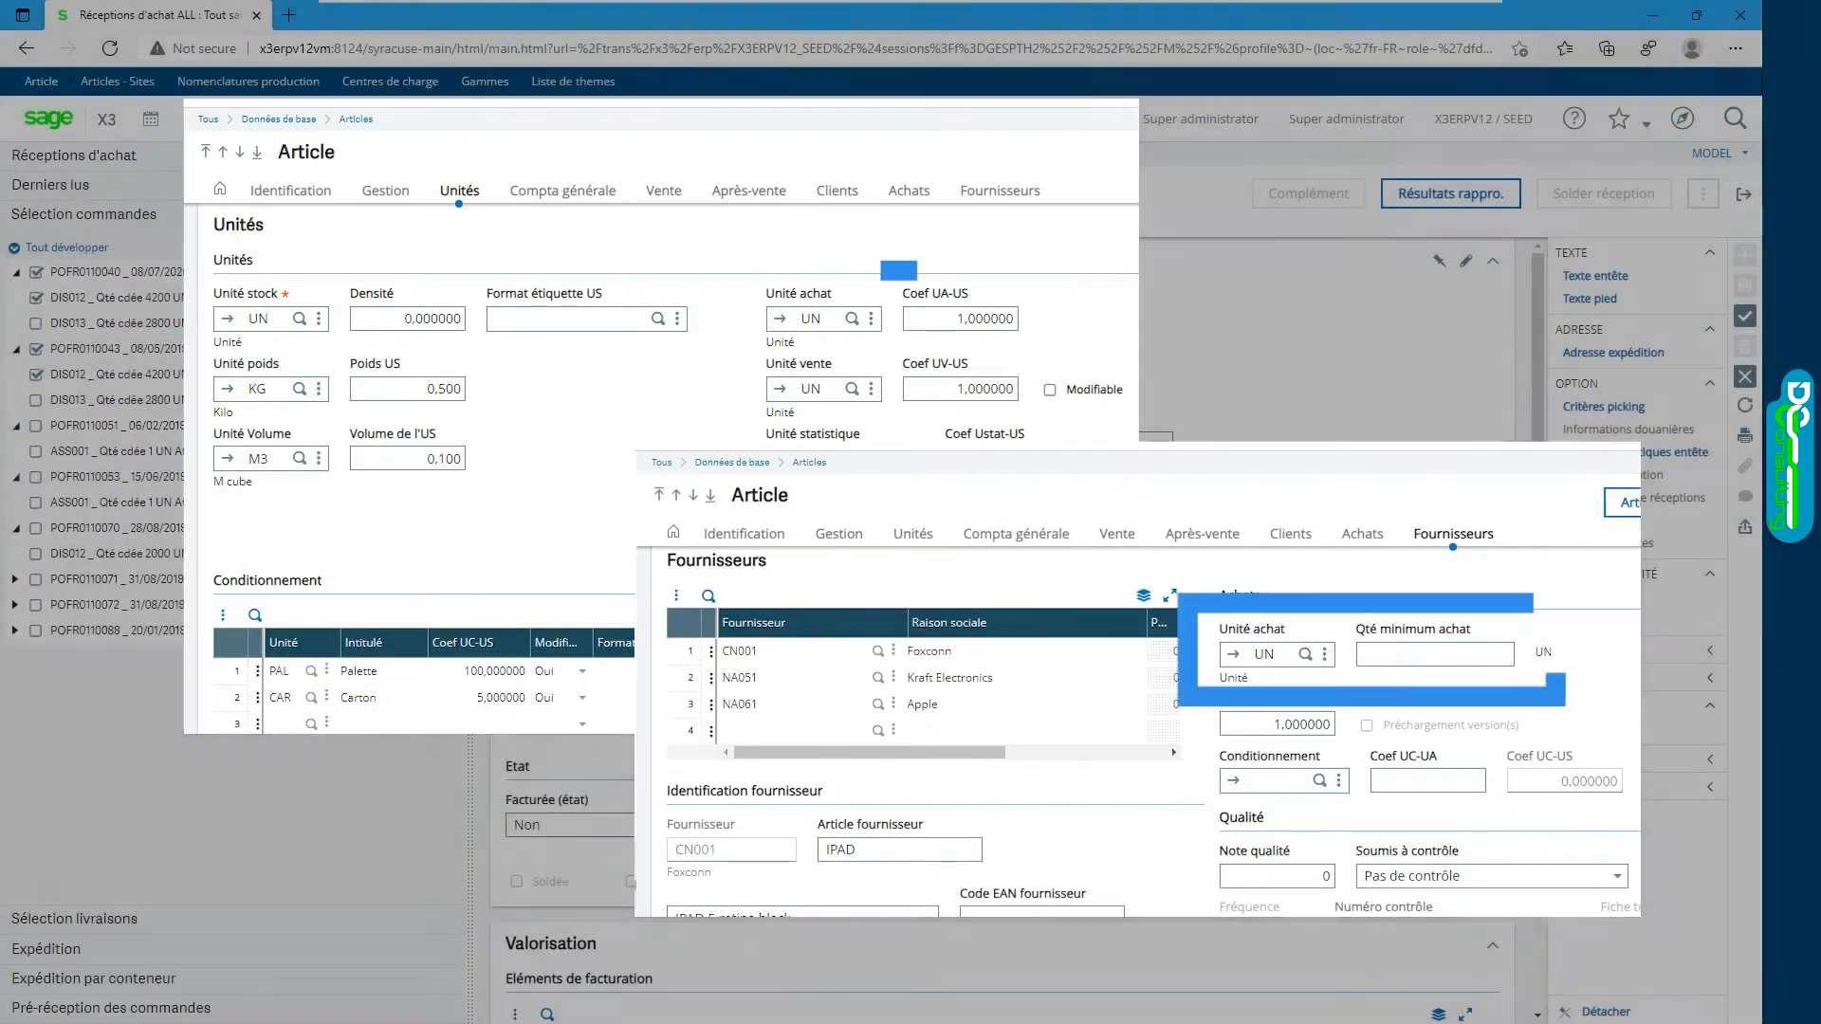
pyautogui.click(962, 656)
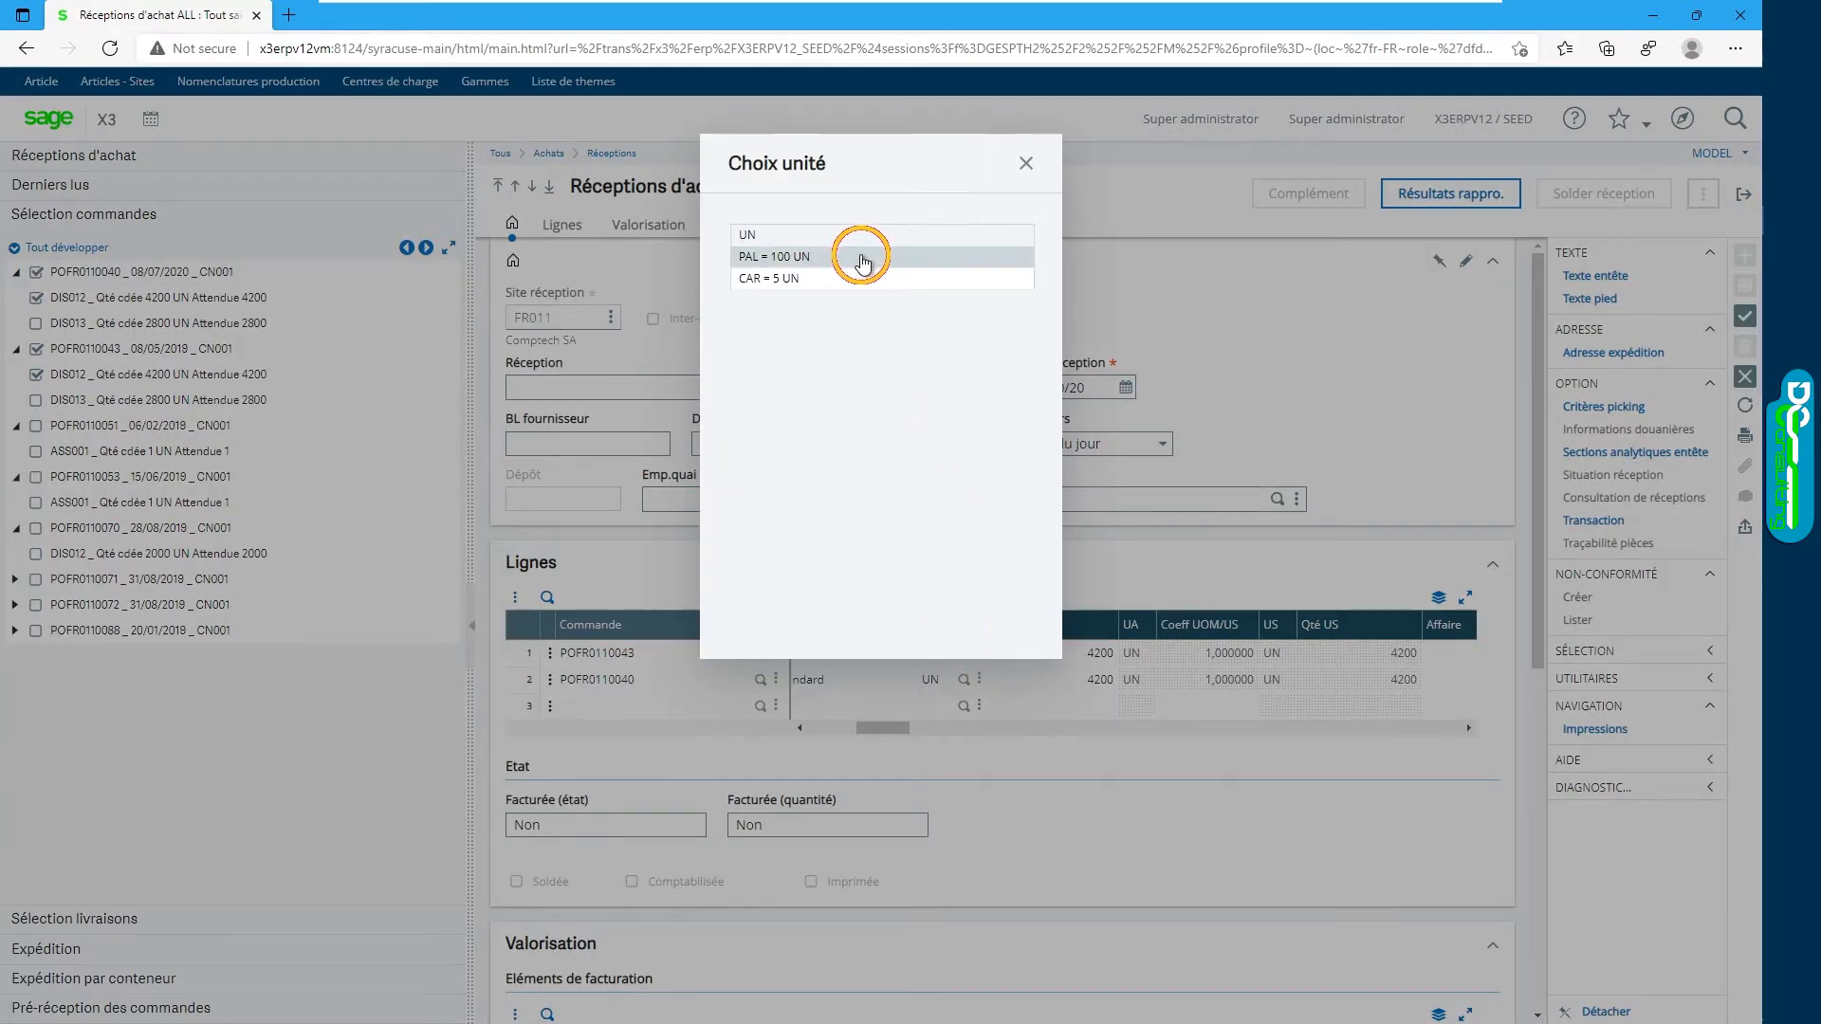
pyautogui.click(863, 258)
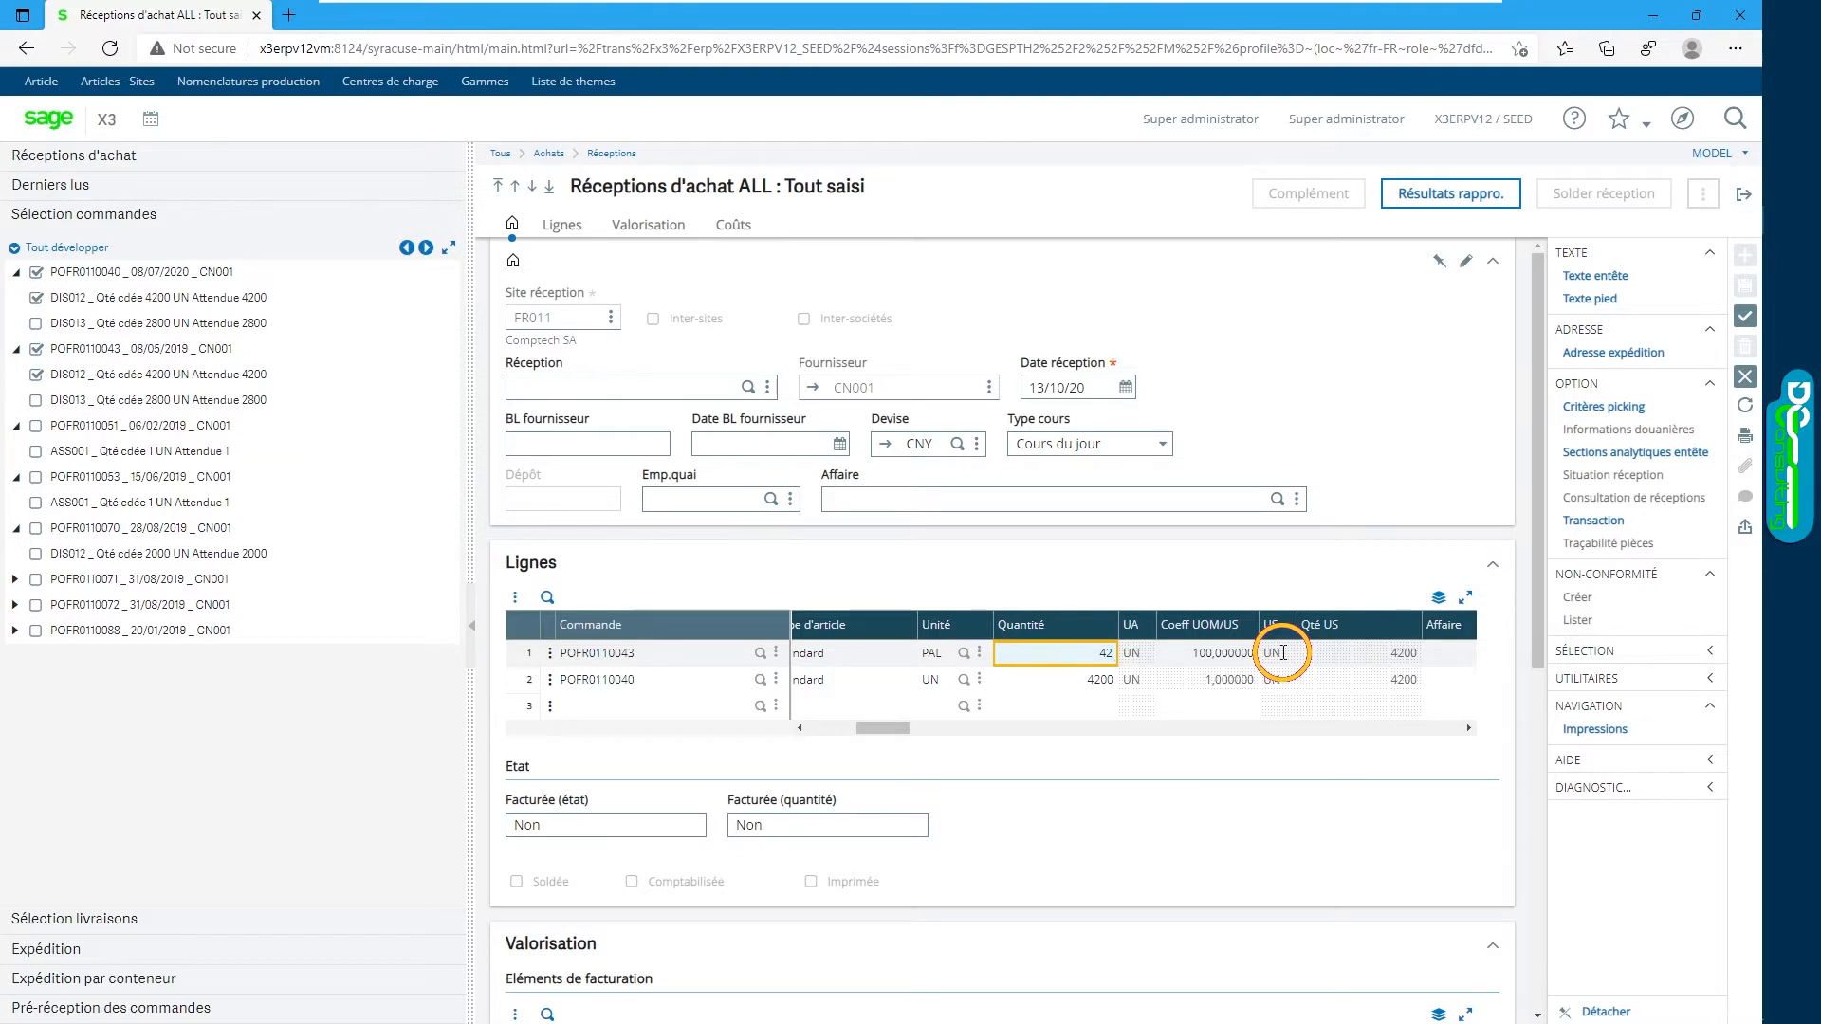
# - Narrow the Affaire column in the receipt lines table
pyautogui.moveTo(886, 728); pyautogui.dragTo(931, 739)
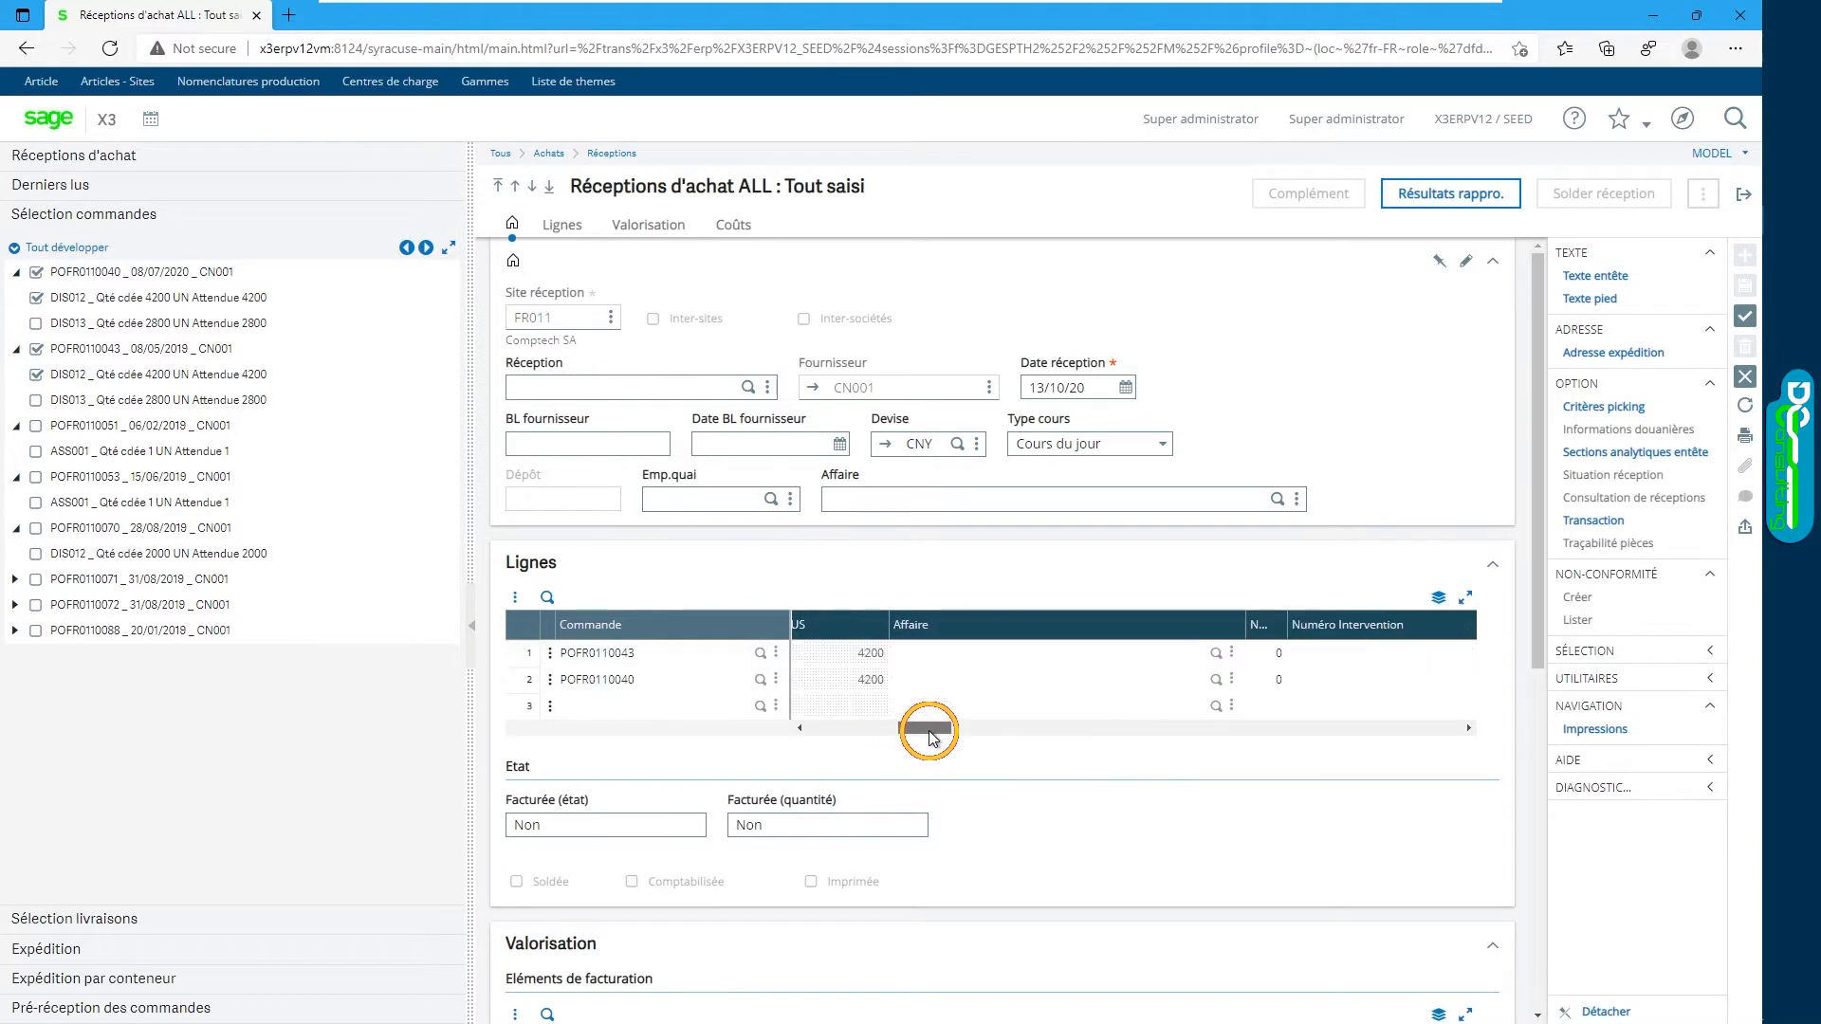
pyautogui.moveTo(1244, 623); pyautogui.dragTo(1002, 623)
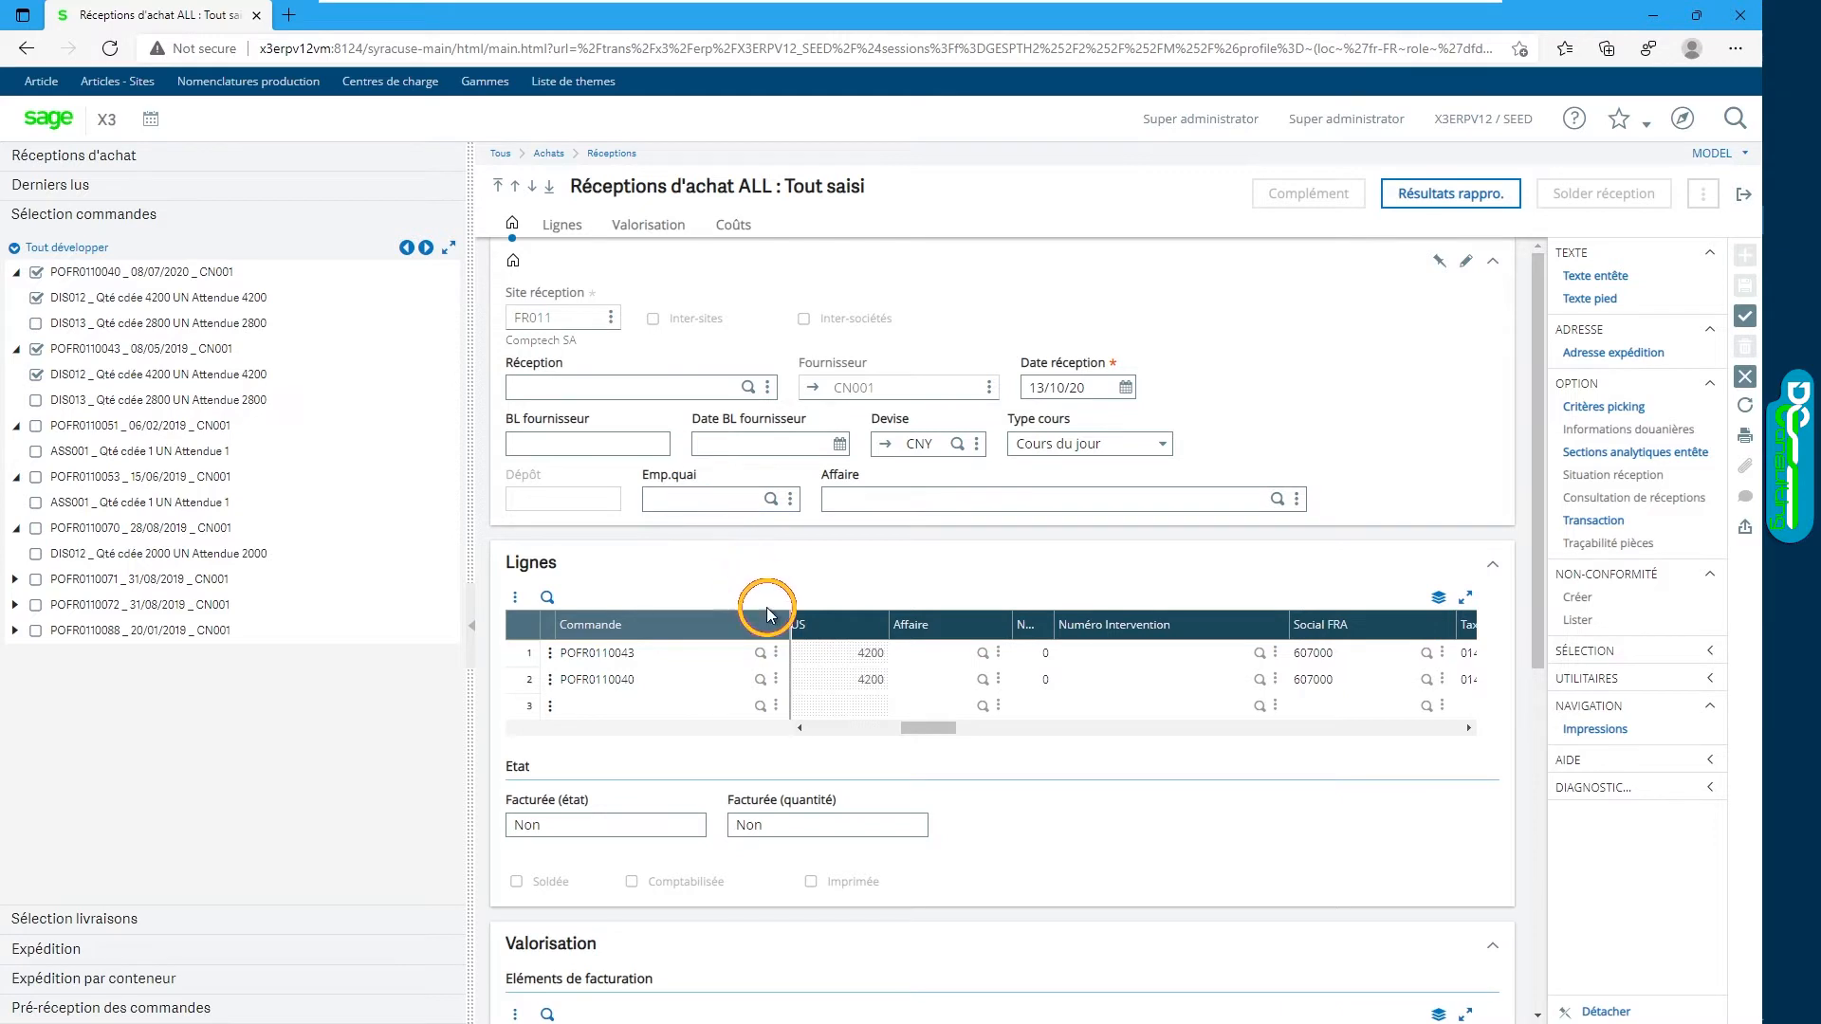
# - Examine the quality control, container, status, location and lot columns of the receipt lines
pyautogui.click(918, 727)
pyautogui.moveTo(923, 732); pyautogui.dragTo(1008, 725)
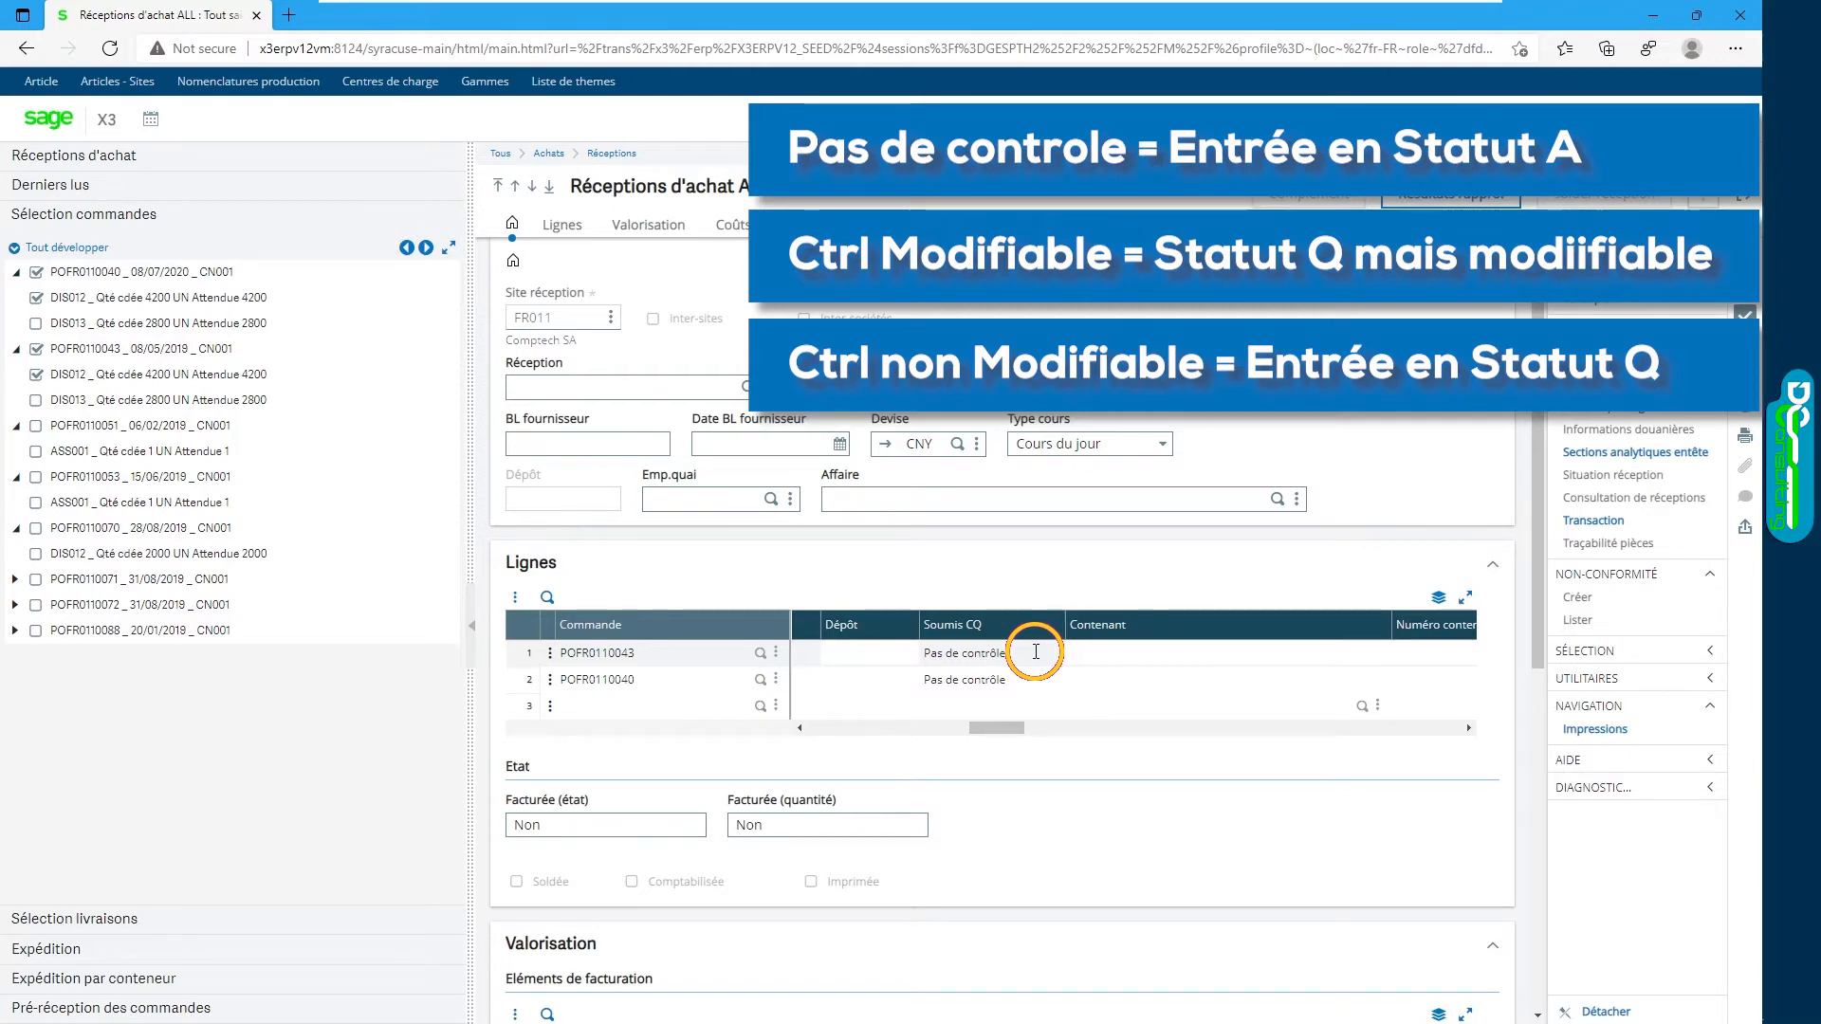
pyautogui.moveTo(1009, 728); pyautogui.dragTo(1024, 729)
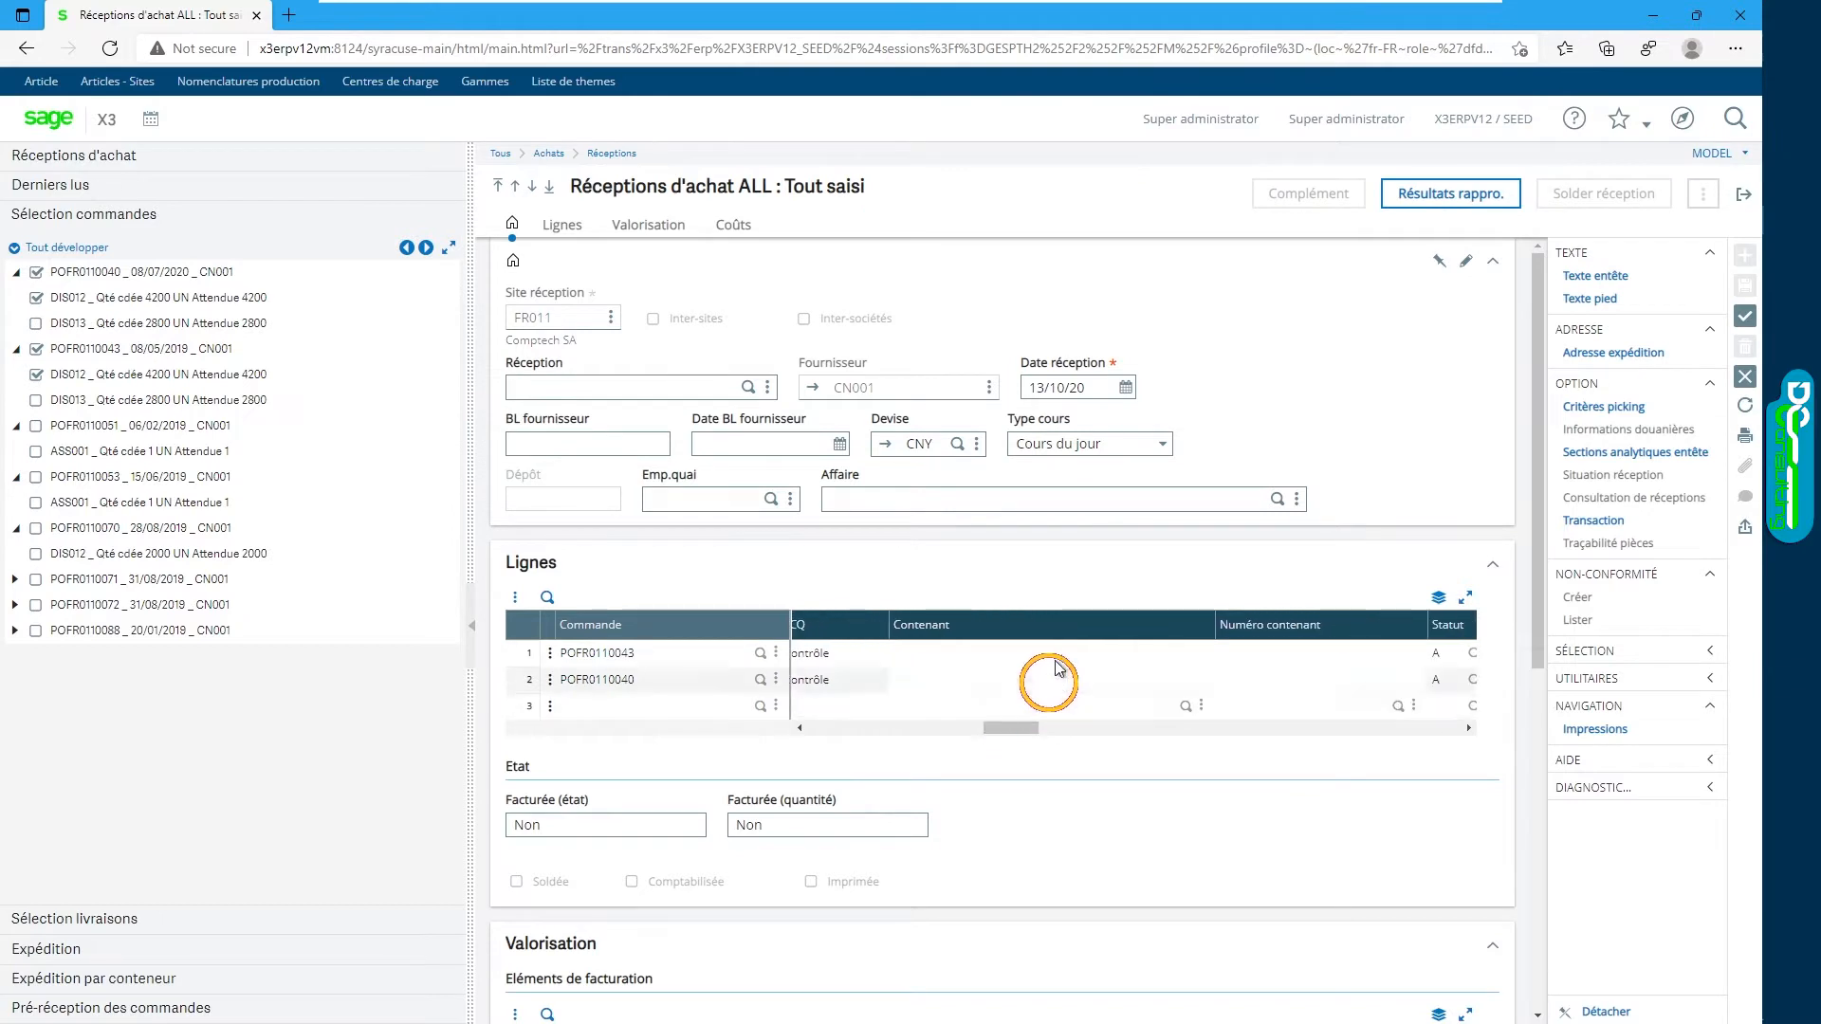
pyautogui.click(1063, 727)
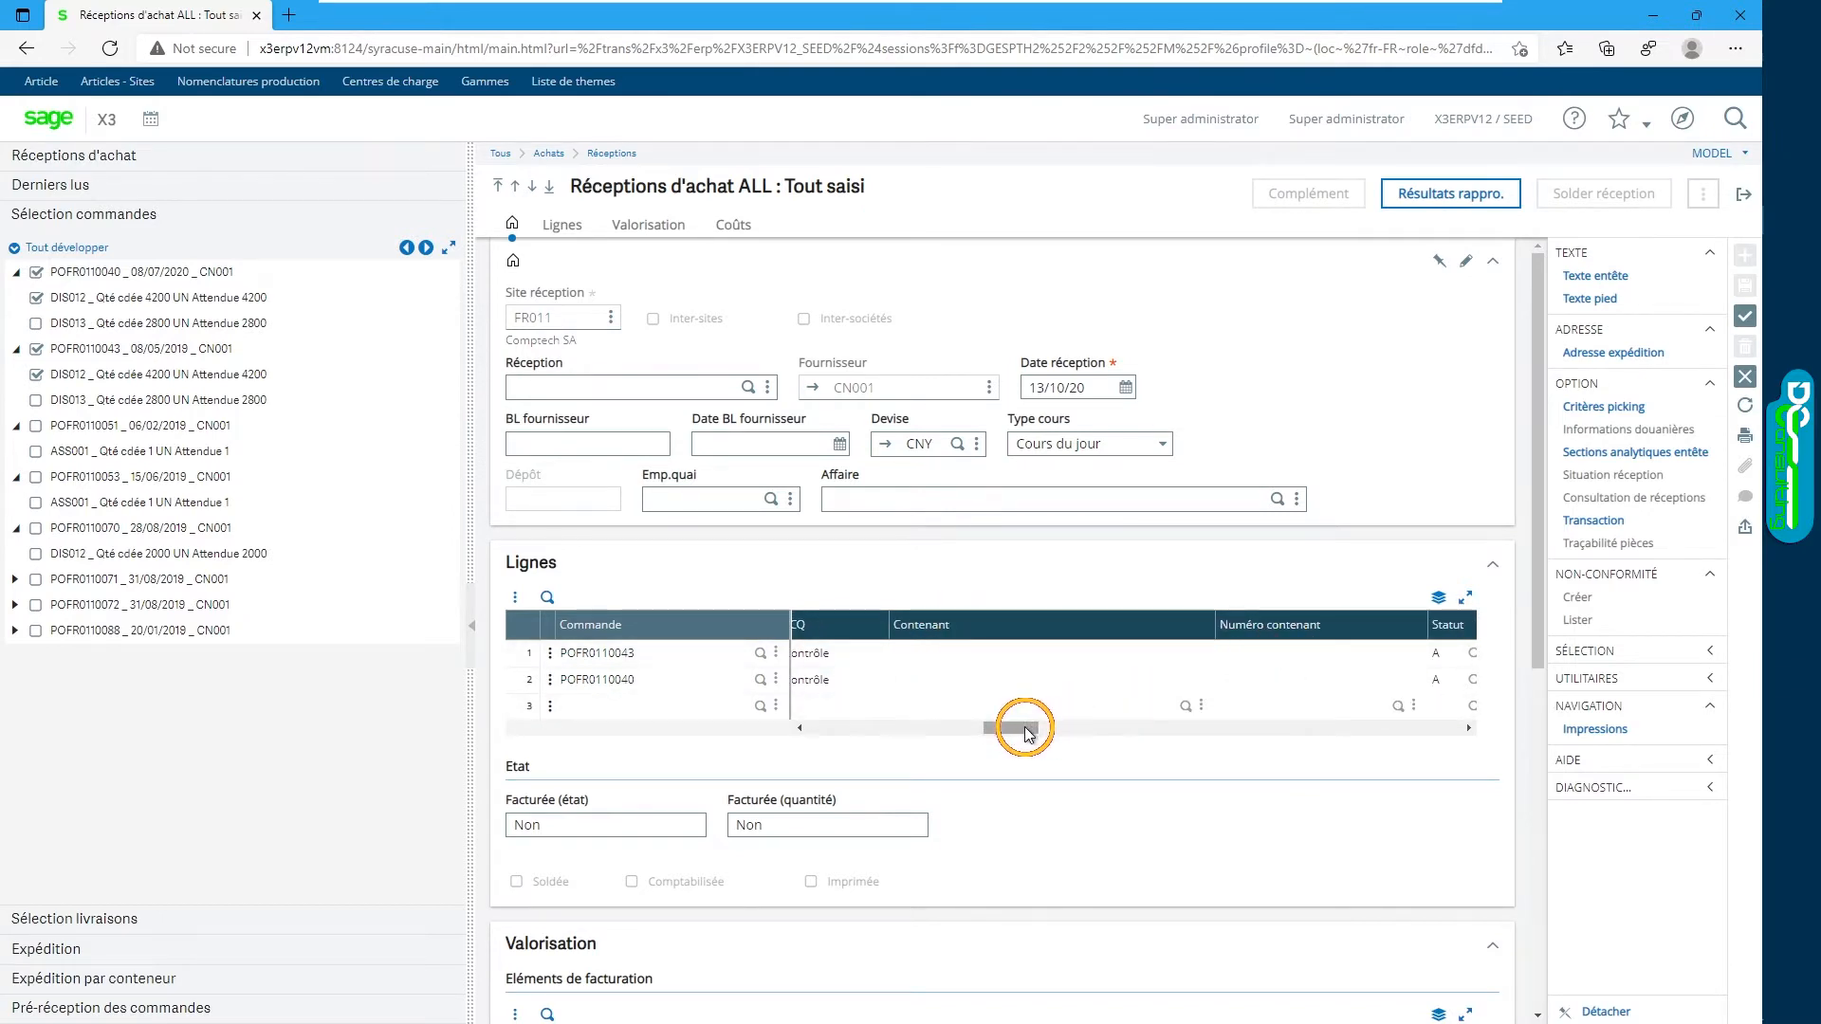
pyautogui.click(987, 655)
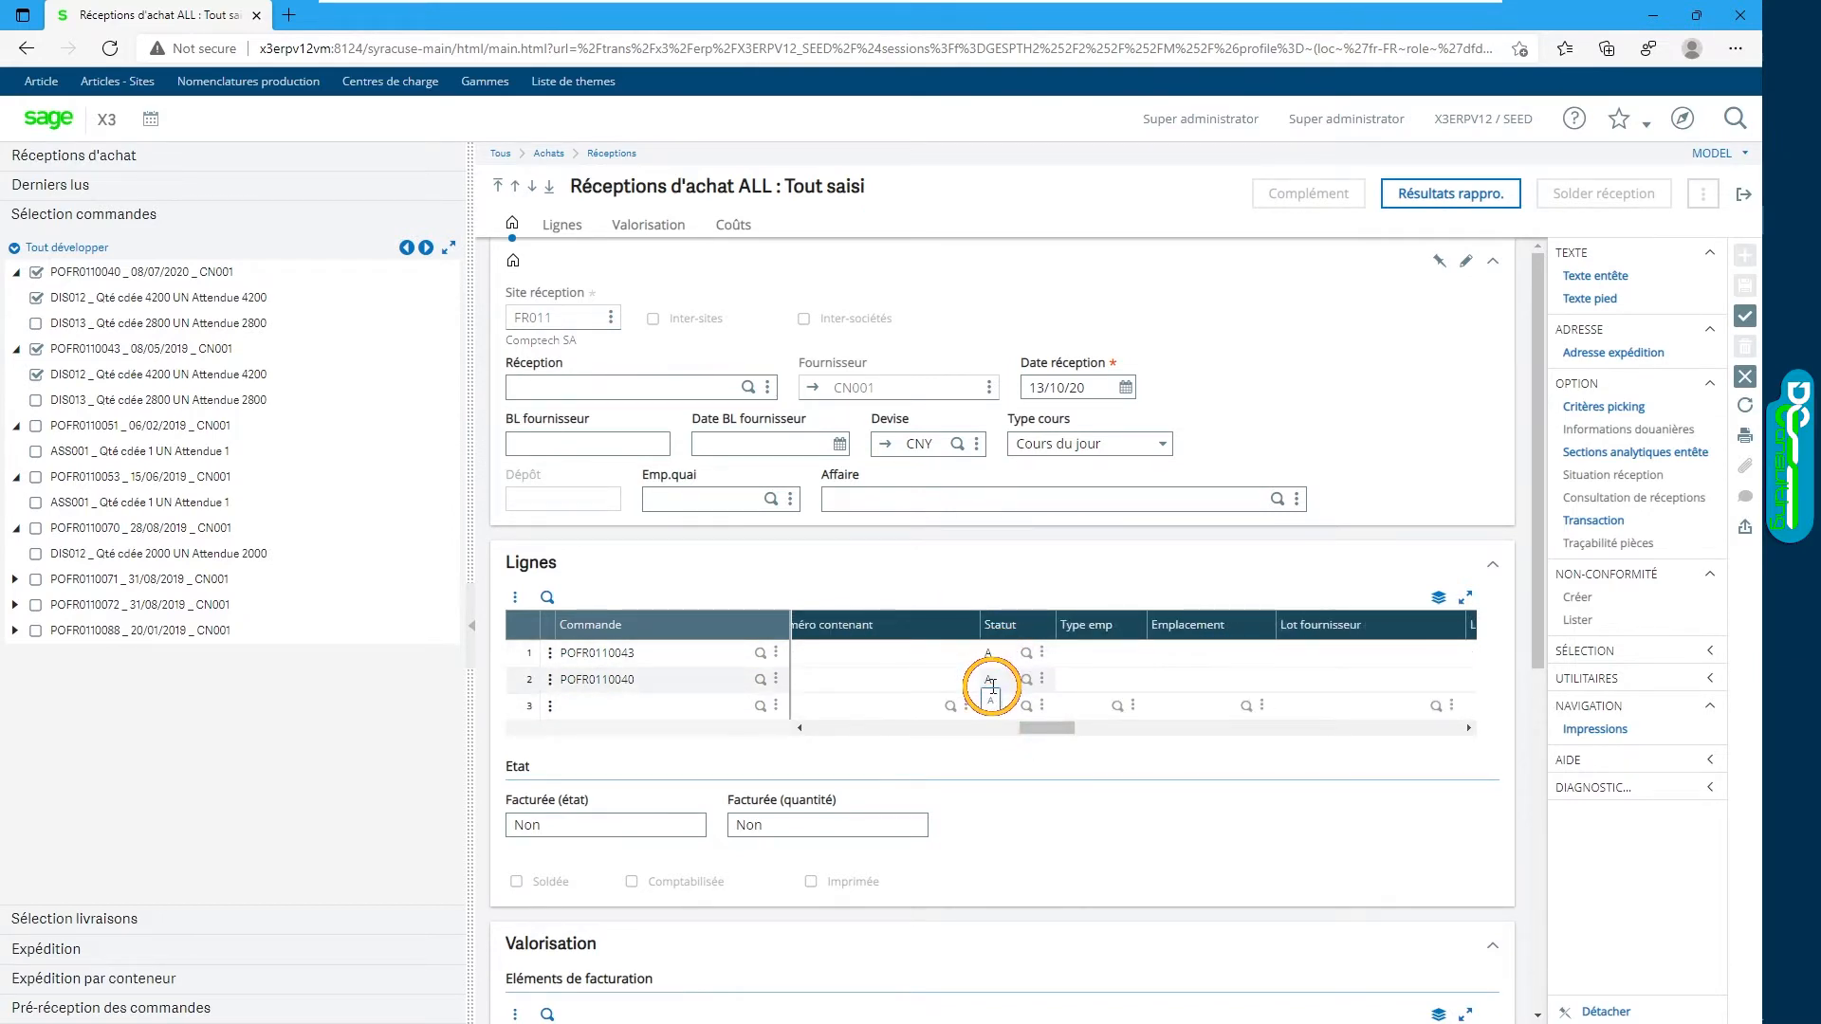
pyautogui.moveTo(1049, 730); pyautogui.dragTo(1063, 728)
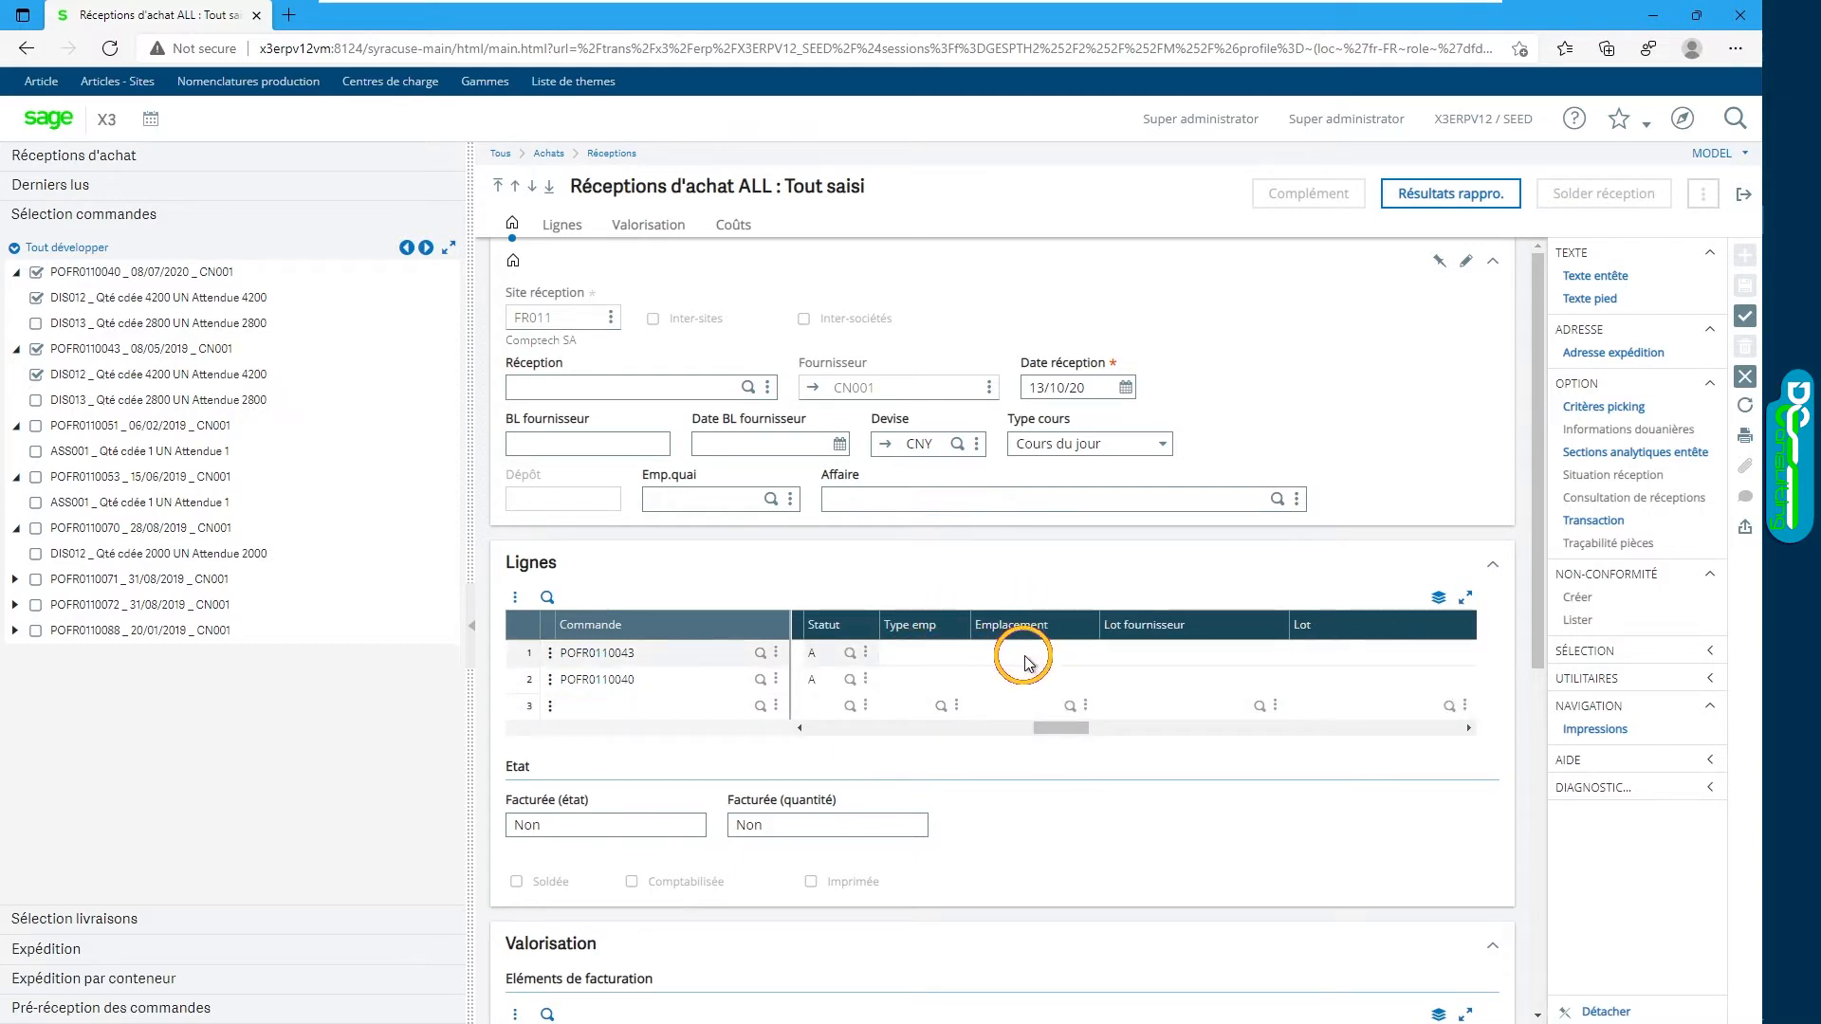
pyautogui.moveTo(1069, 726); pyautogui.dragTo(813, 726)
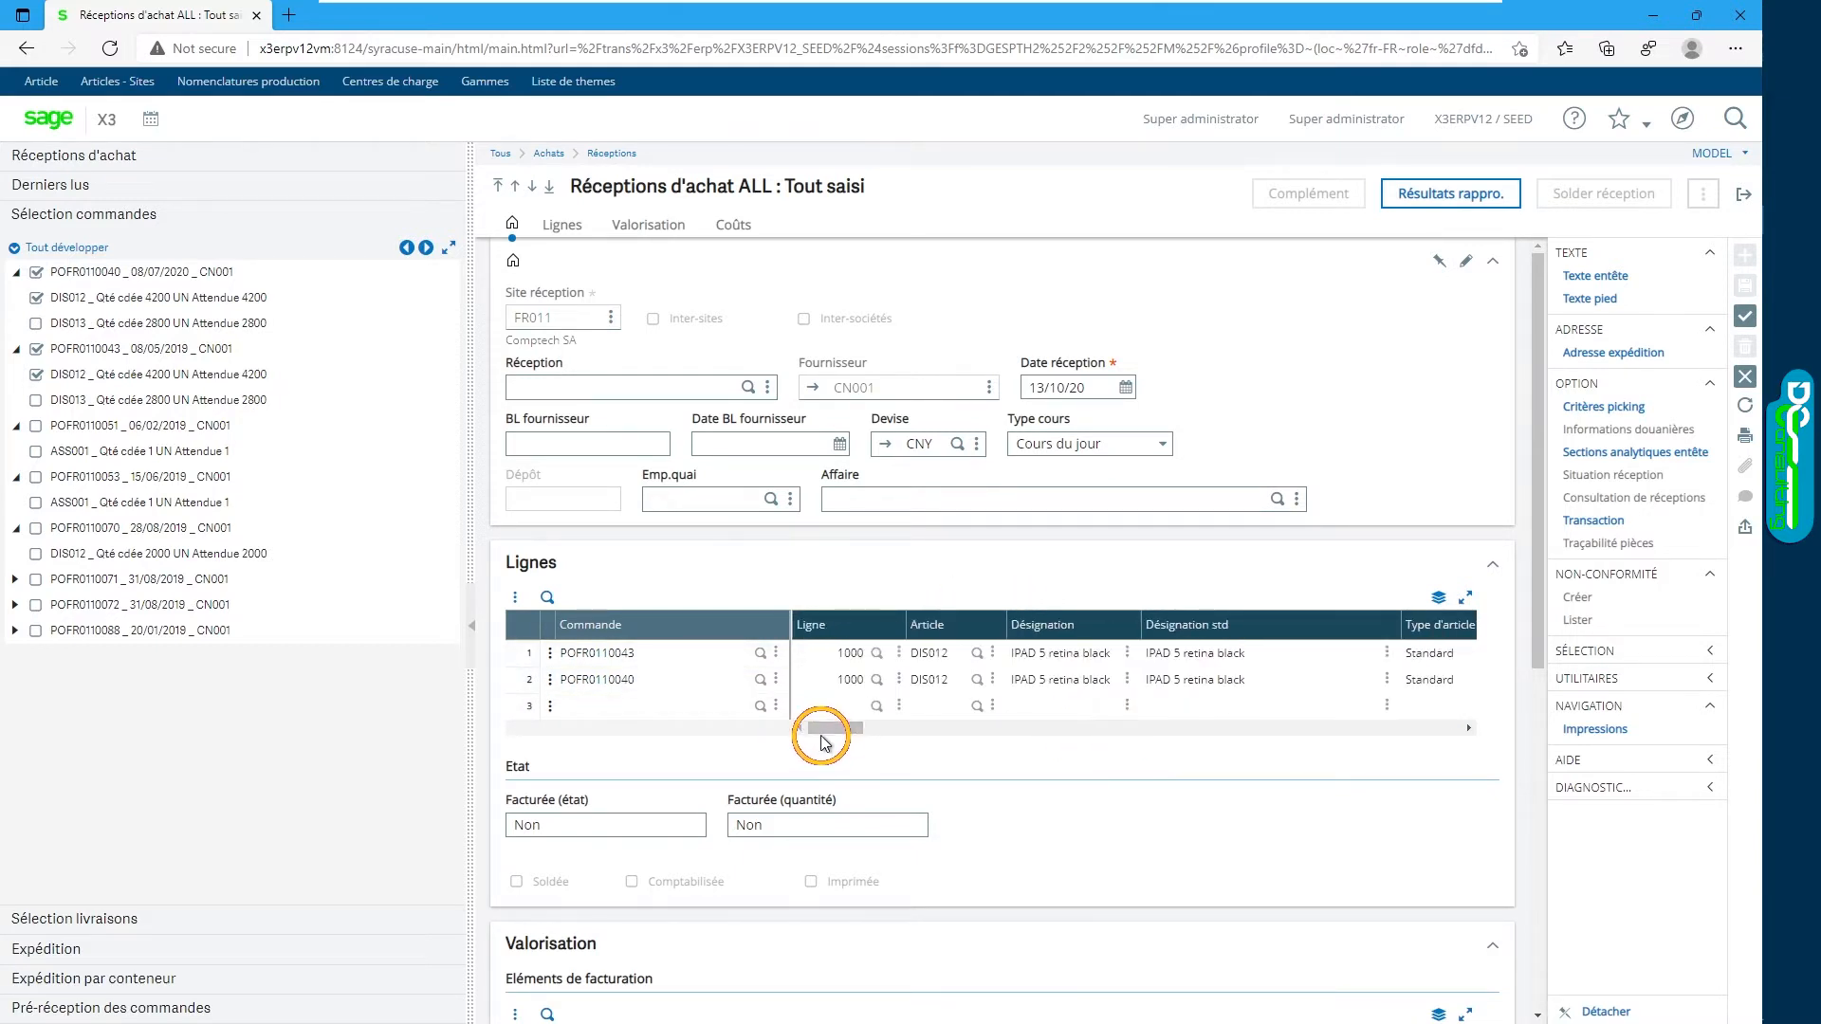
# - Open the quantity detail entry of the first receipt line and set its first stock movement to 40 PAL, keeping status A
pyautogui.click(550, 654)
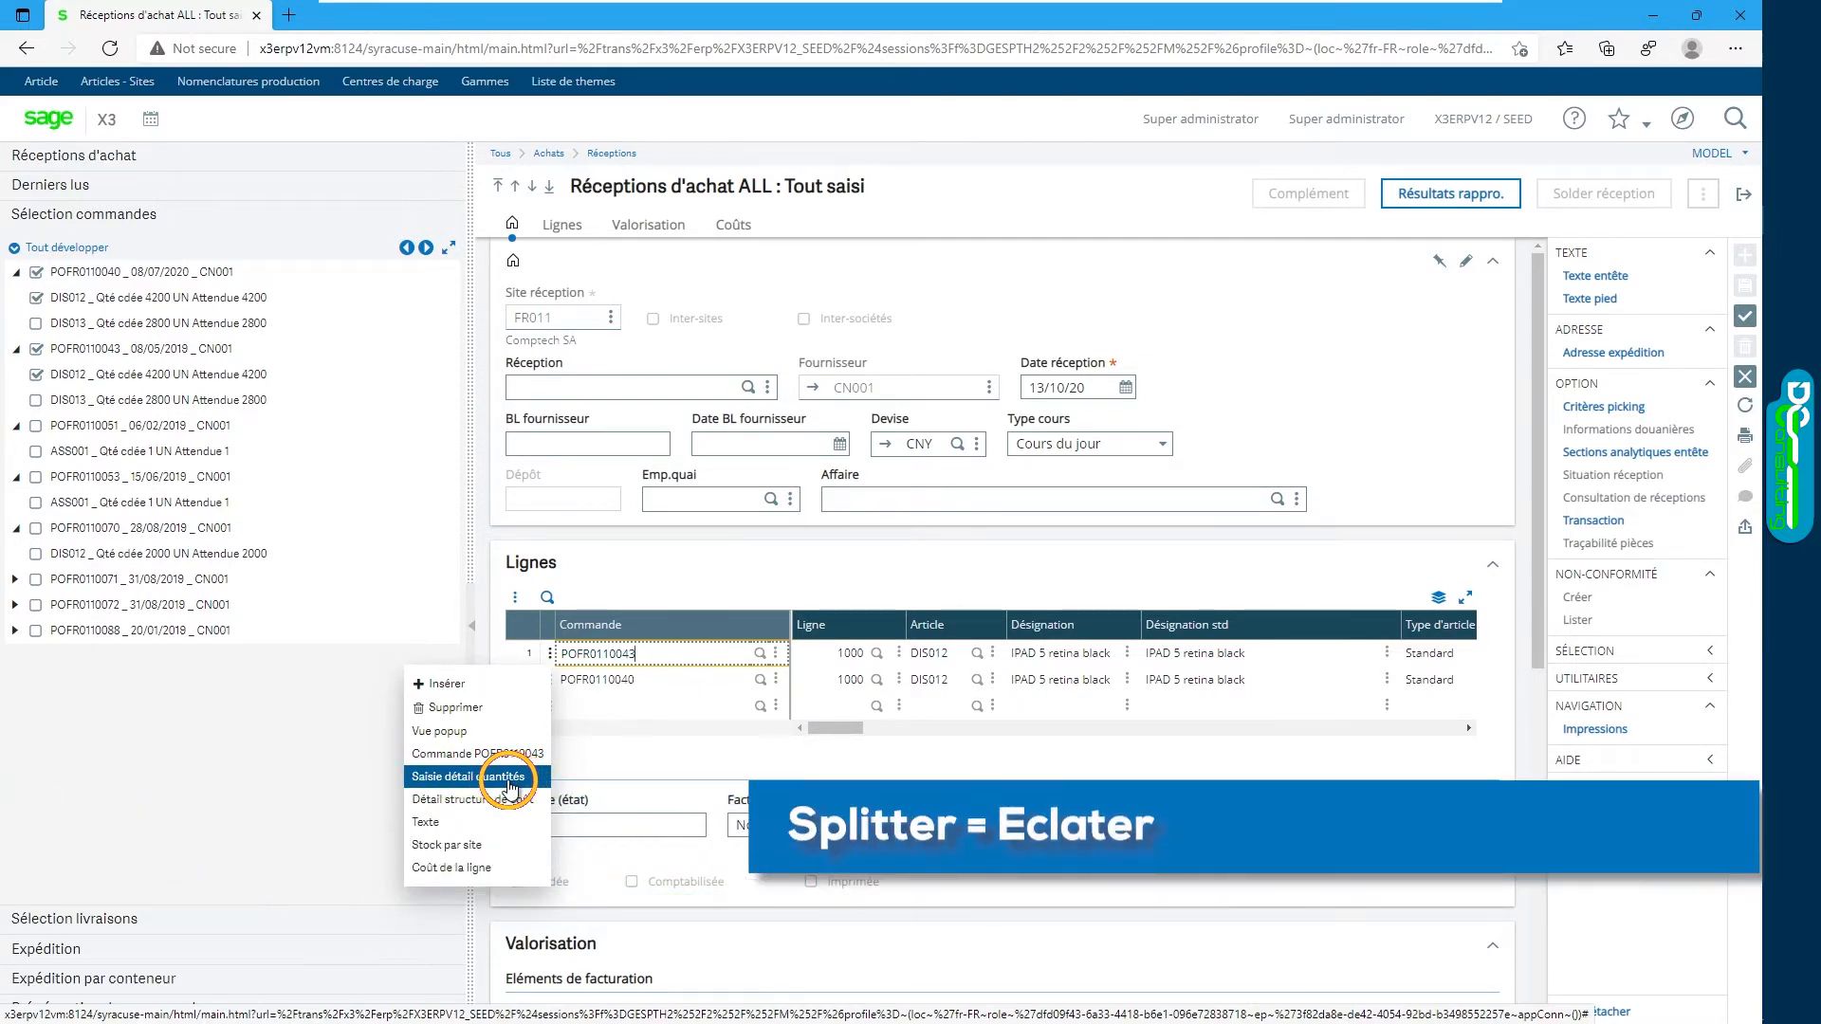
pyautogui.click(509, 783)
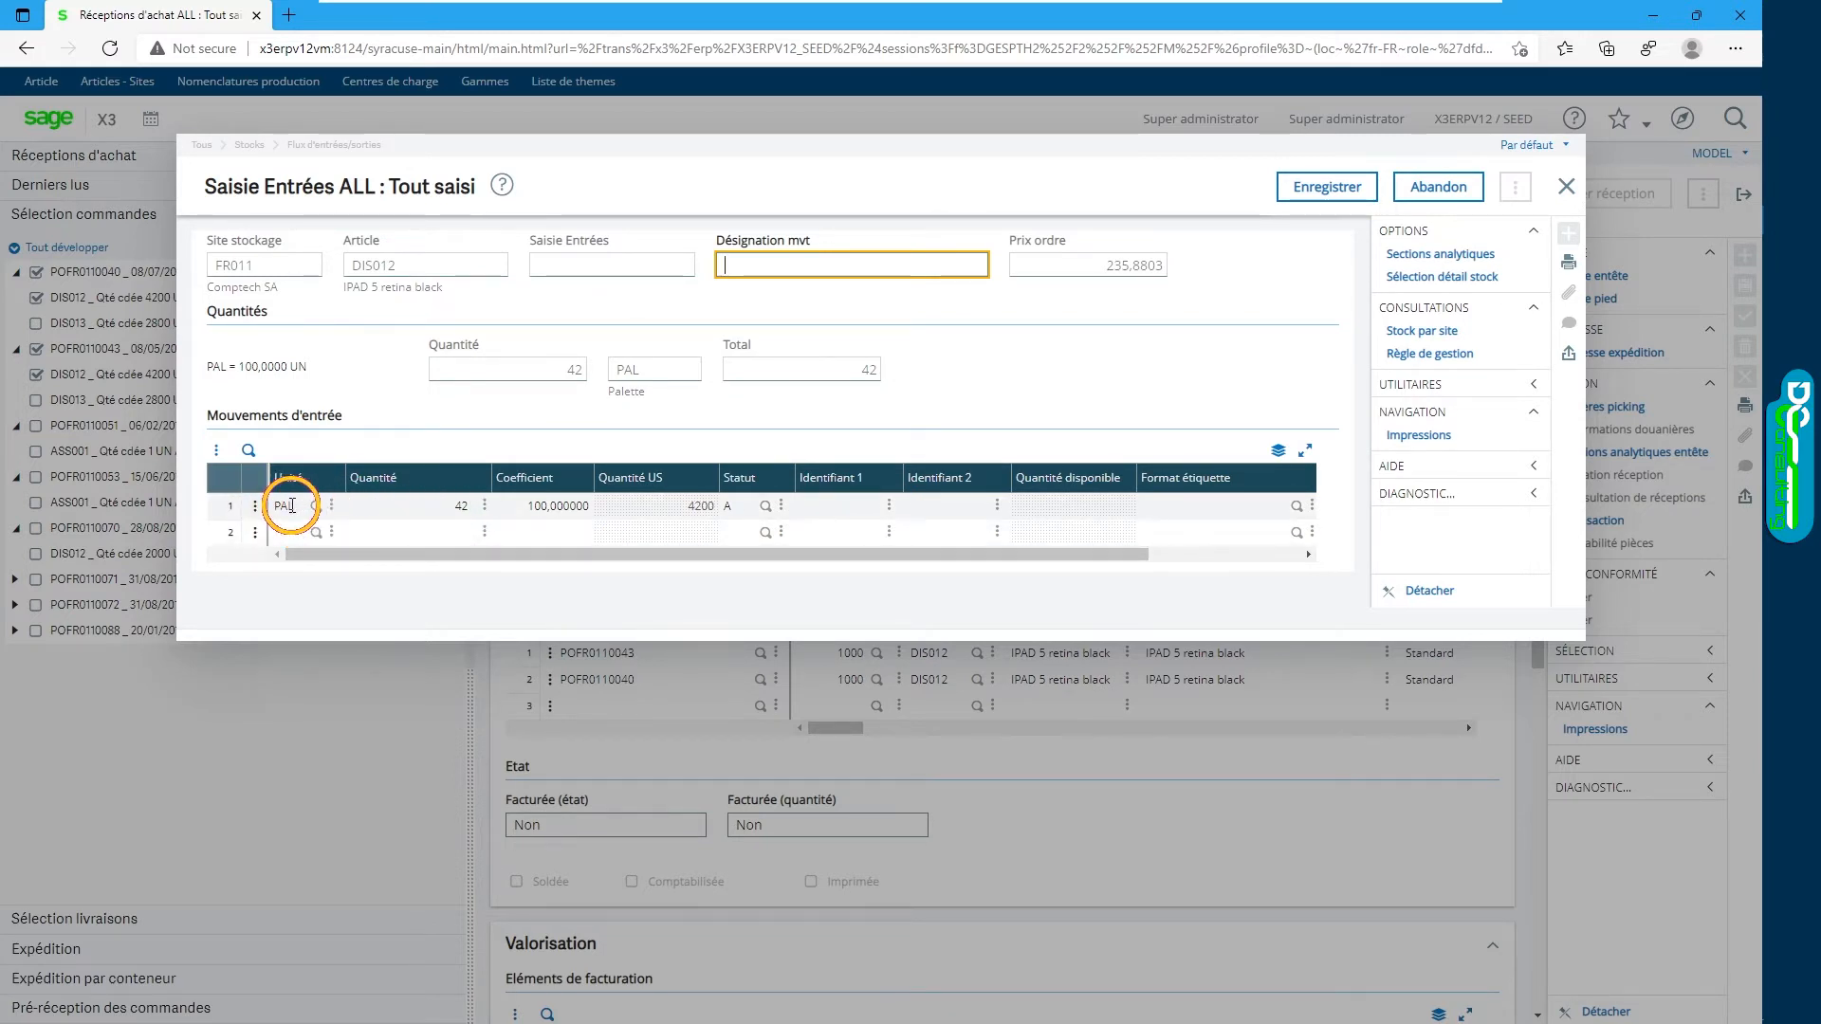
pyautogui.click(408, 505)
pyautogui.moveTo(466, 506); pyautogui.dragTo(451, 508)
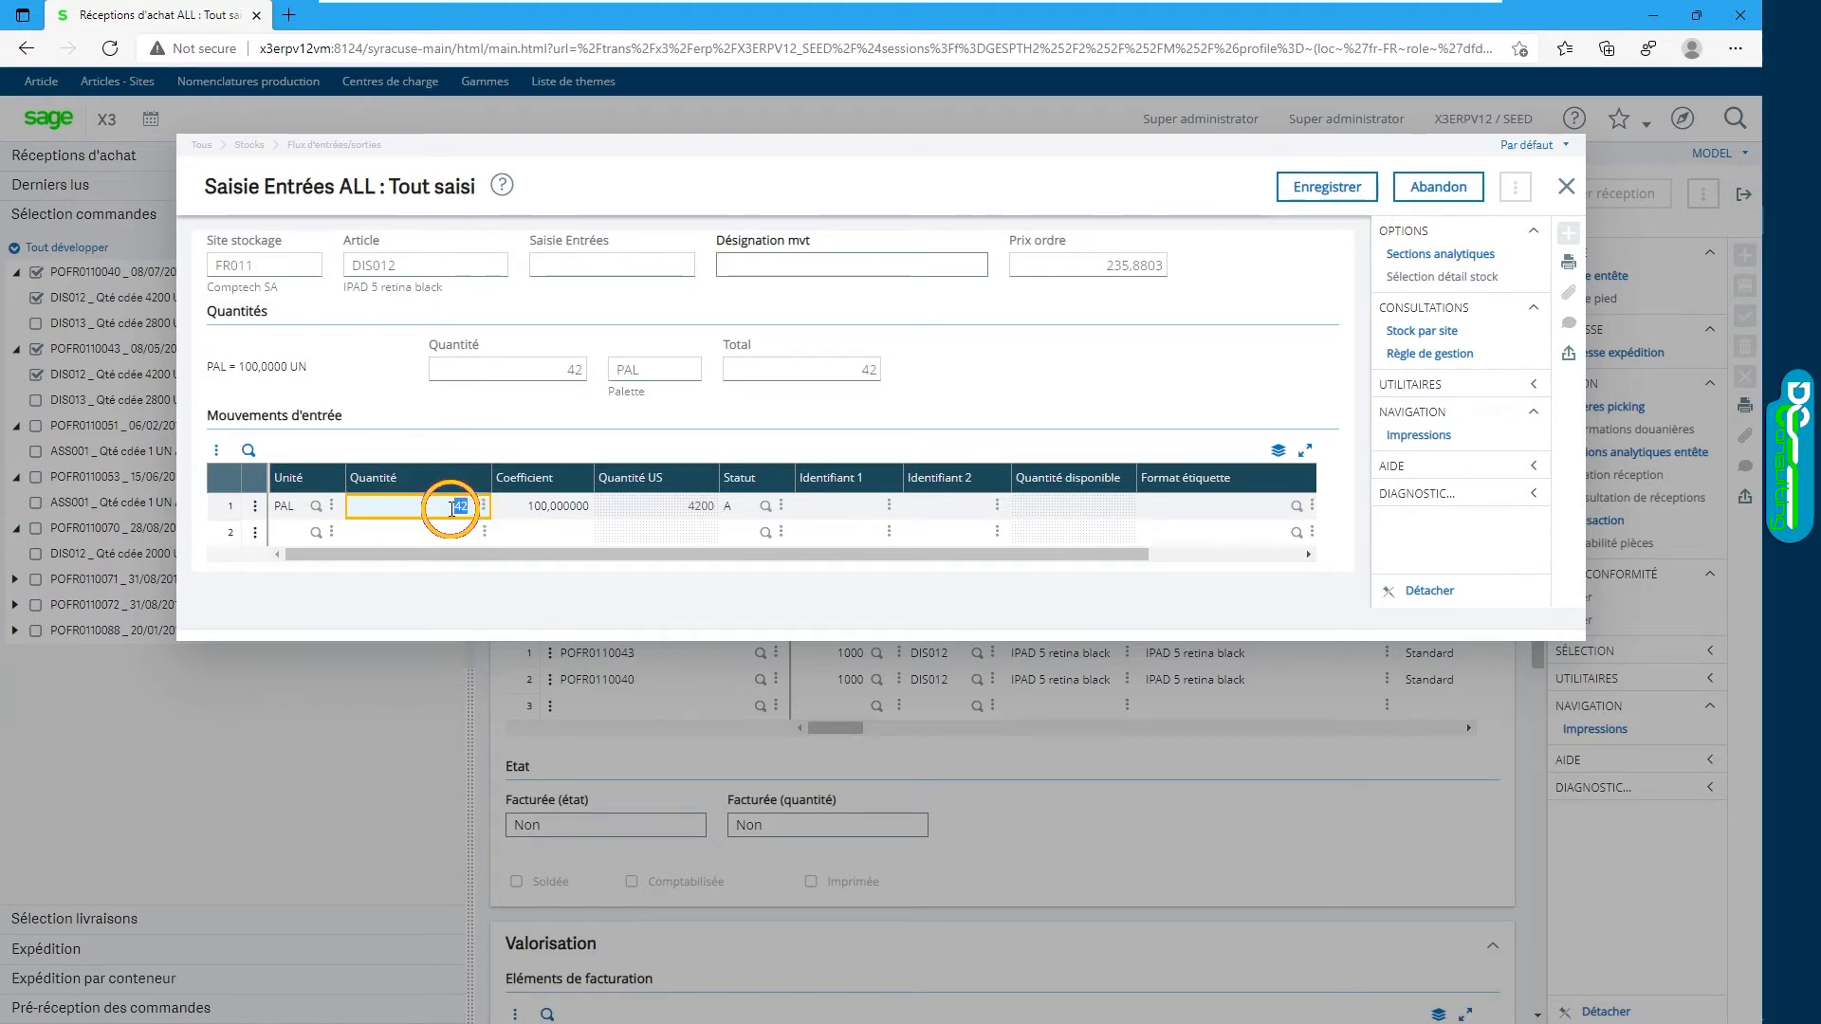
pyautogui.press('Tab')
pyautogui.press('Tab')
pyautogui.press('Tab')
pyautogui.press('Tab')
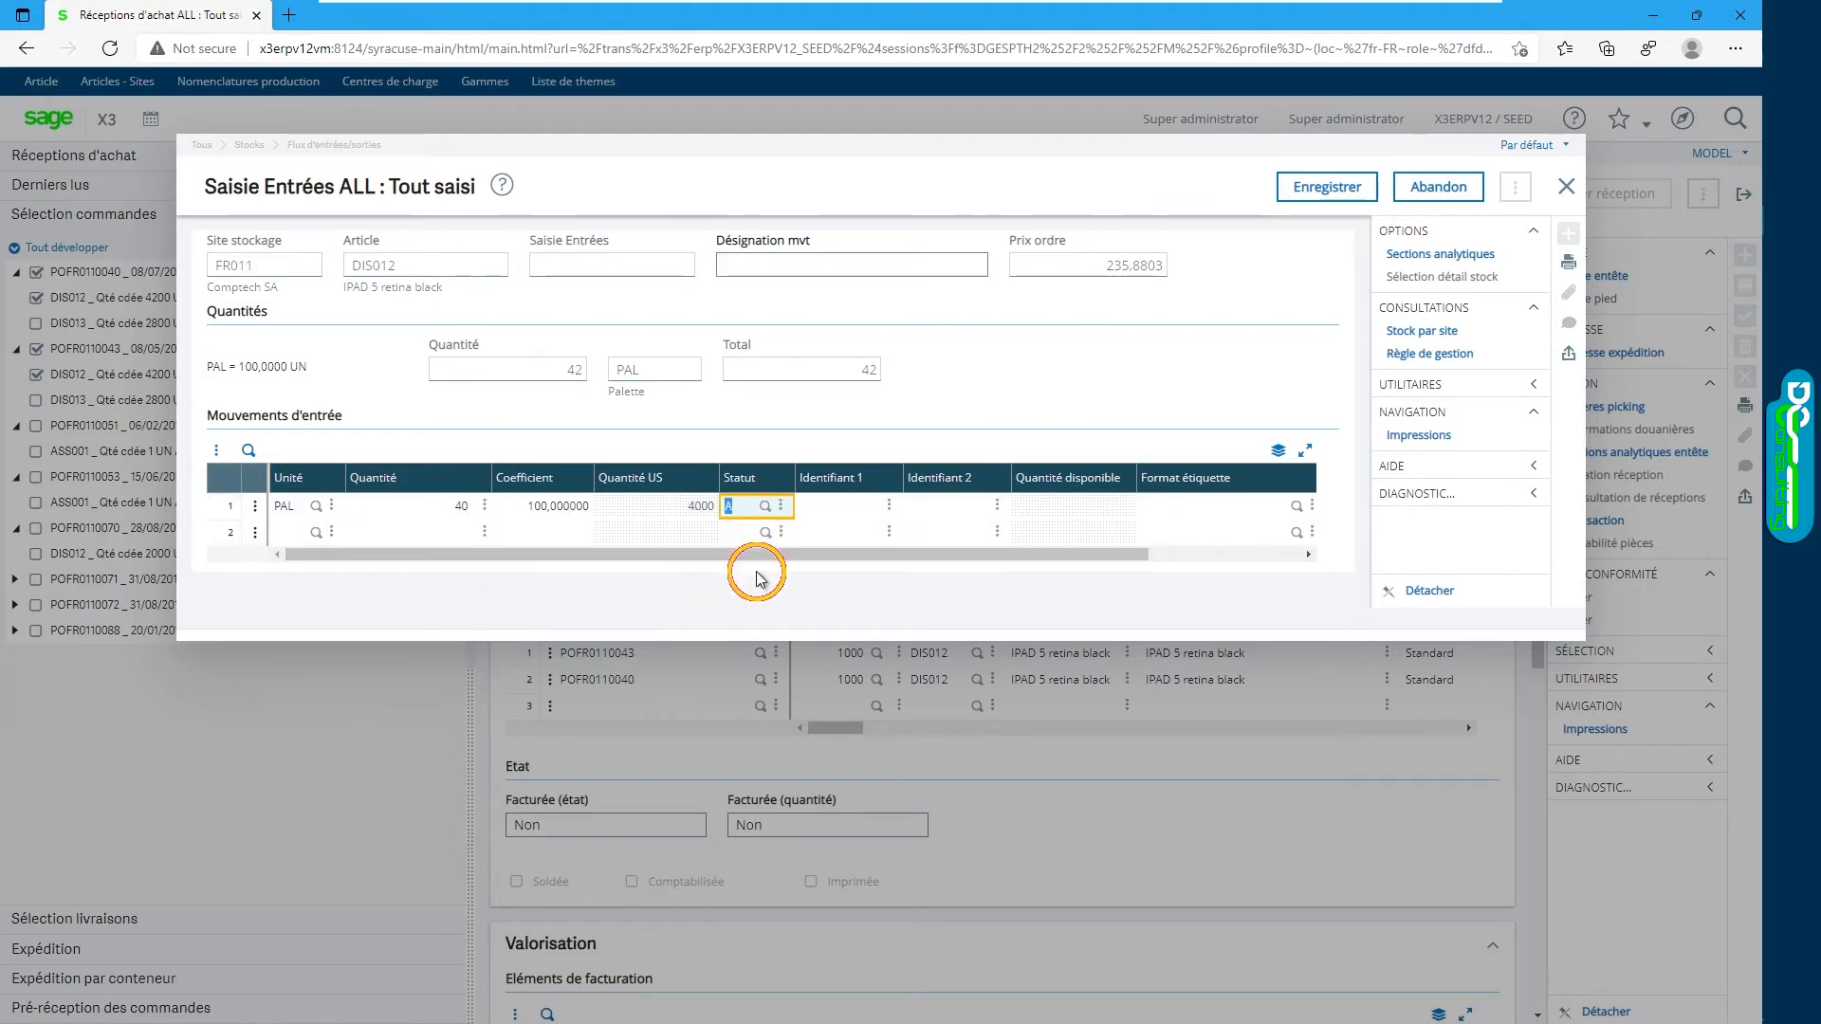
# - Add a second stock movement of 2 PAL with status R and save the quantity detail
pyautogui.press('Tab')
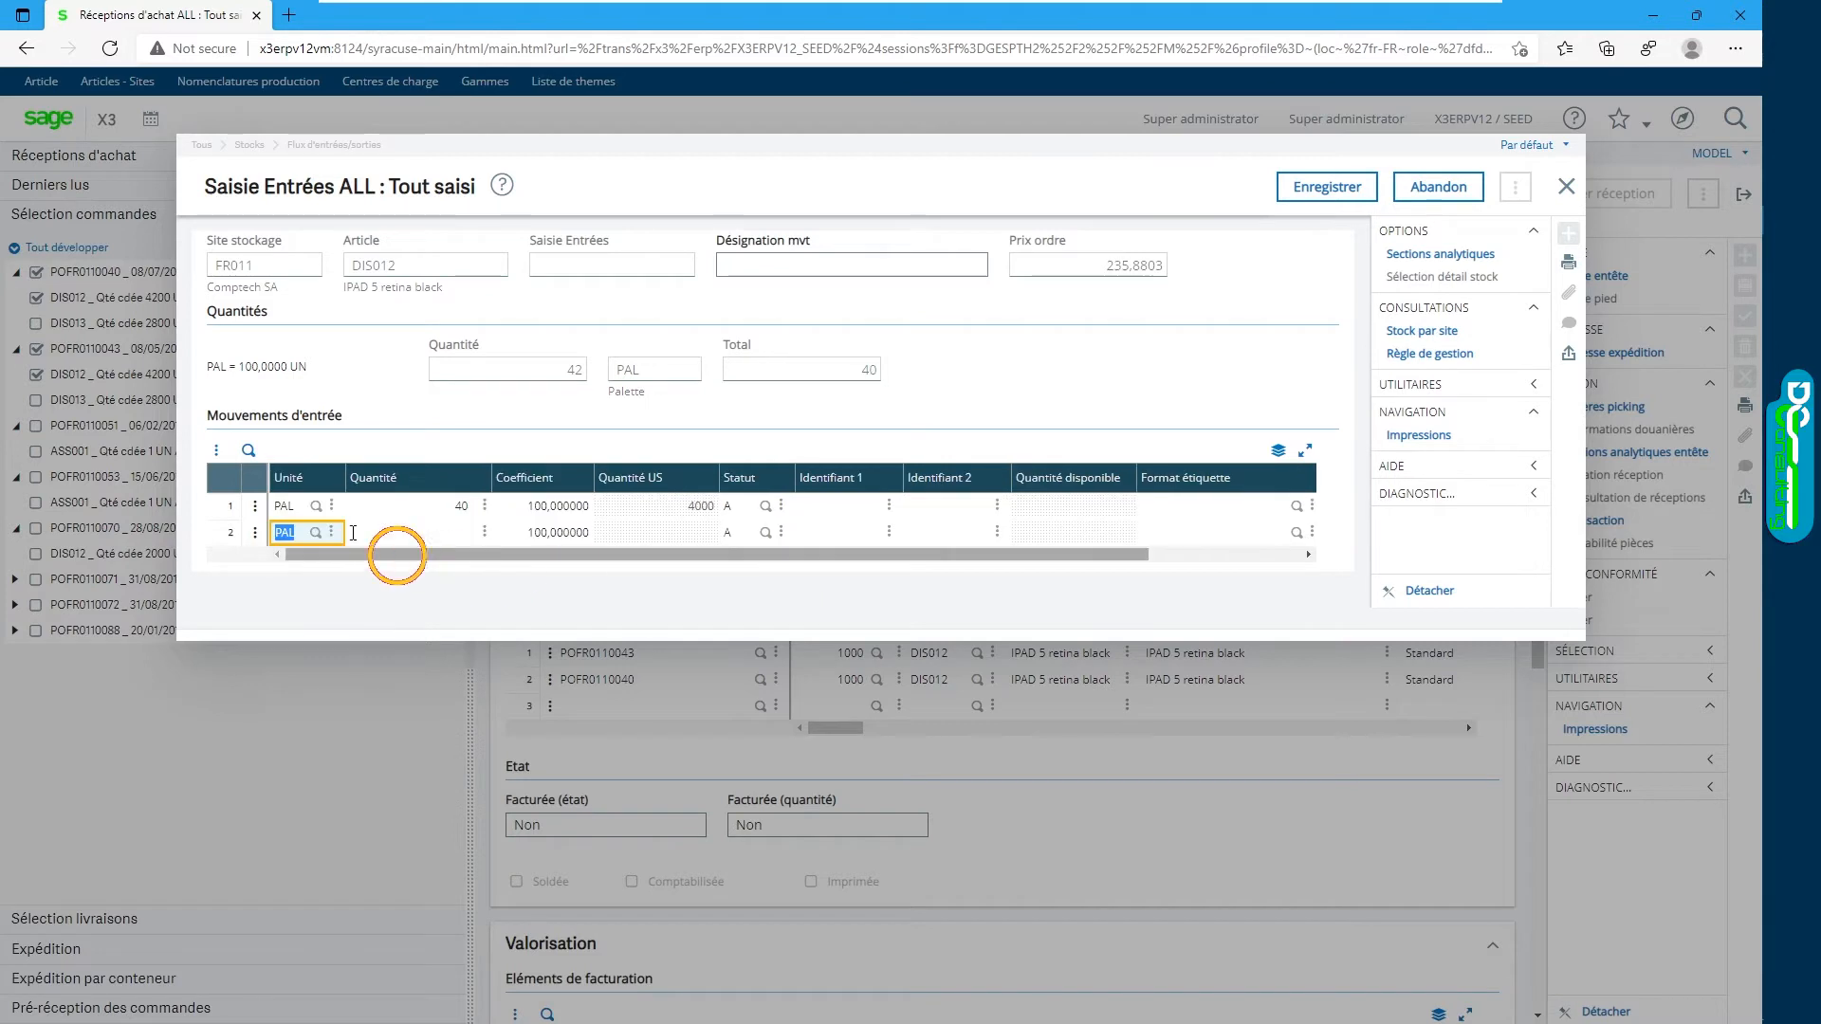
pyautogui.press('Tab')
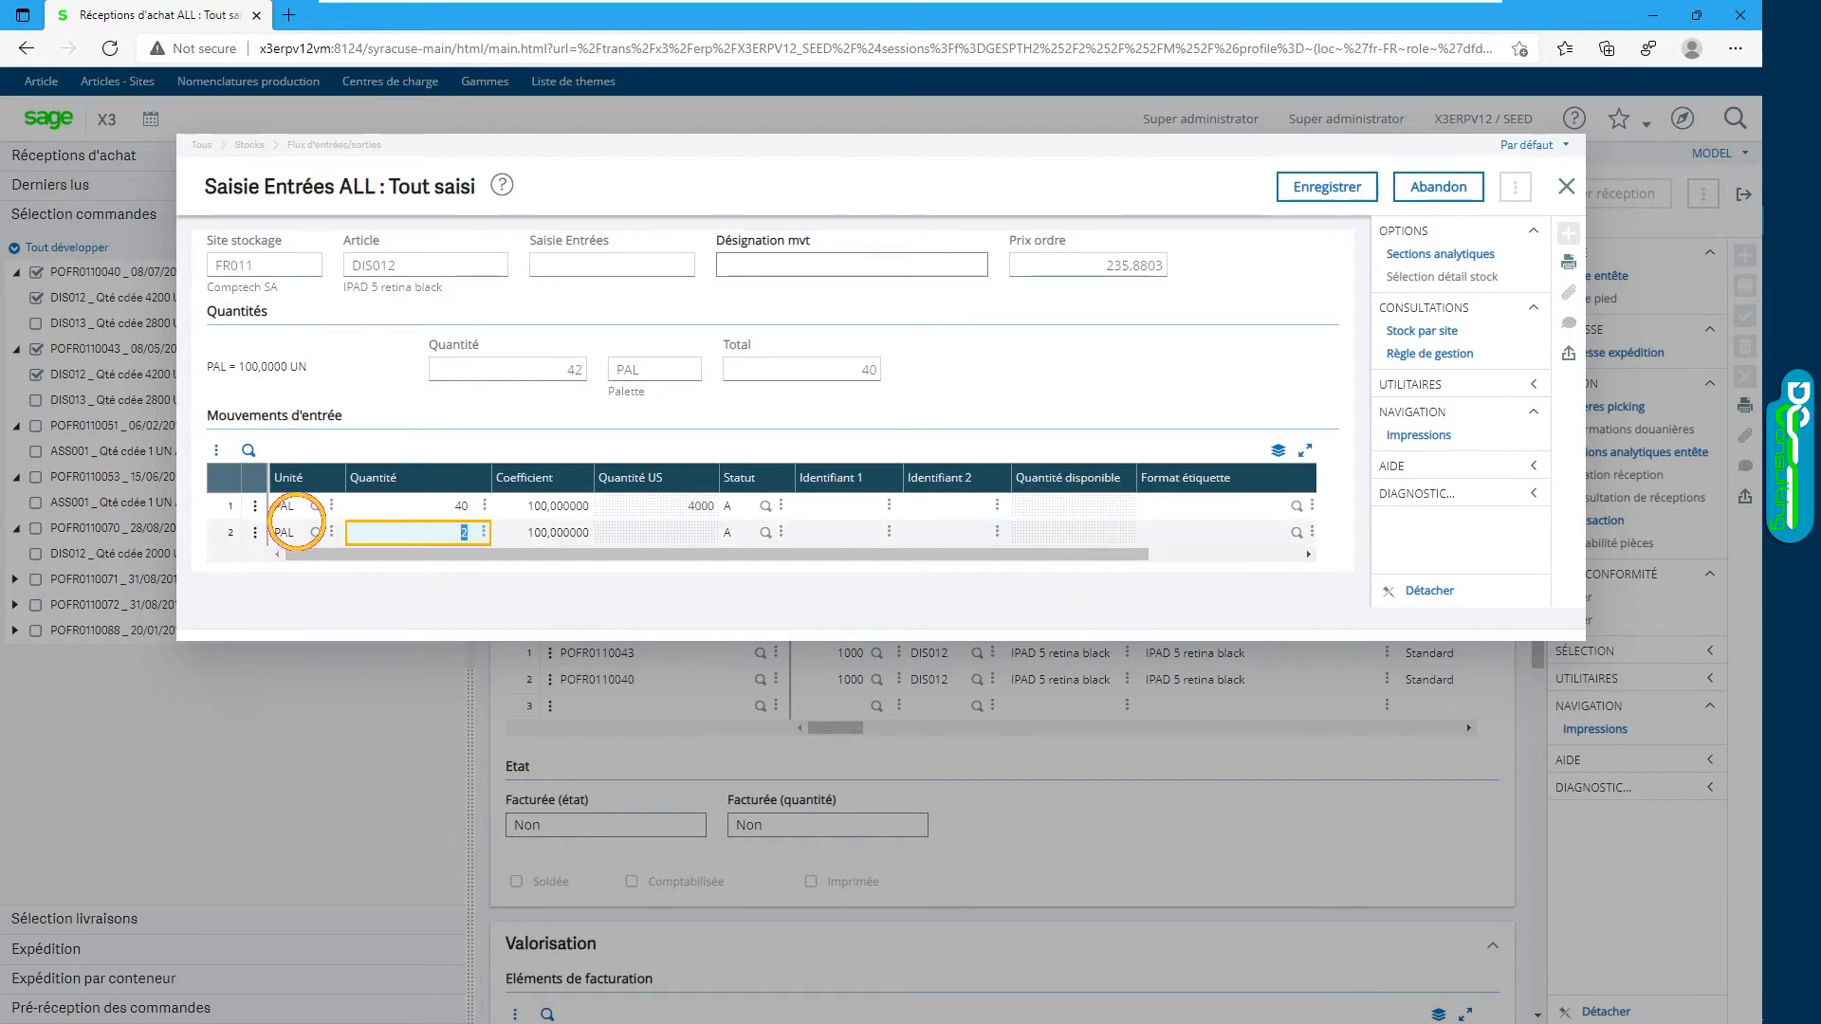
pyautogui.press('Tab')
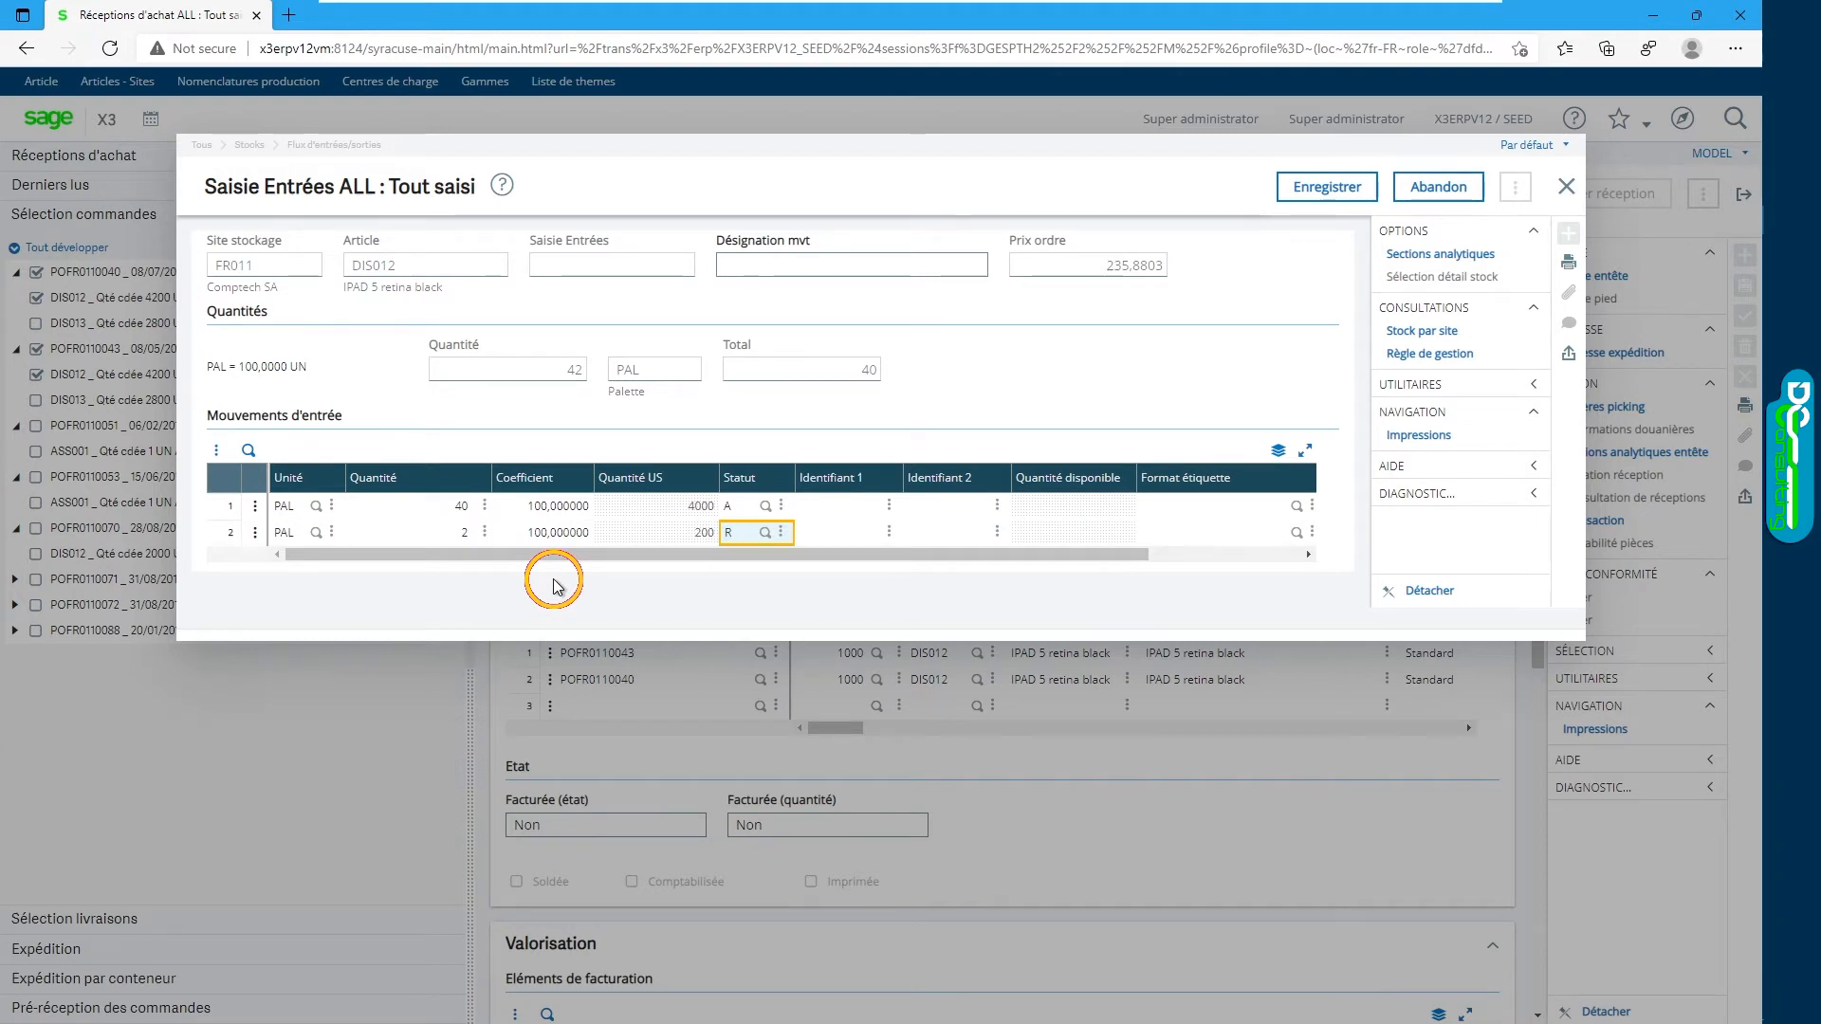
pyautogui.click(1327, 186)
# - Check the first receipt line's unit, quantity and status, and reopen its quantity detail to review the split movements
pyautogui.moveTo(896, 733); pyautogui.dragTo(901, 740)
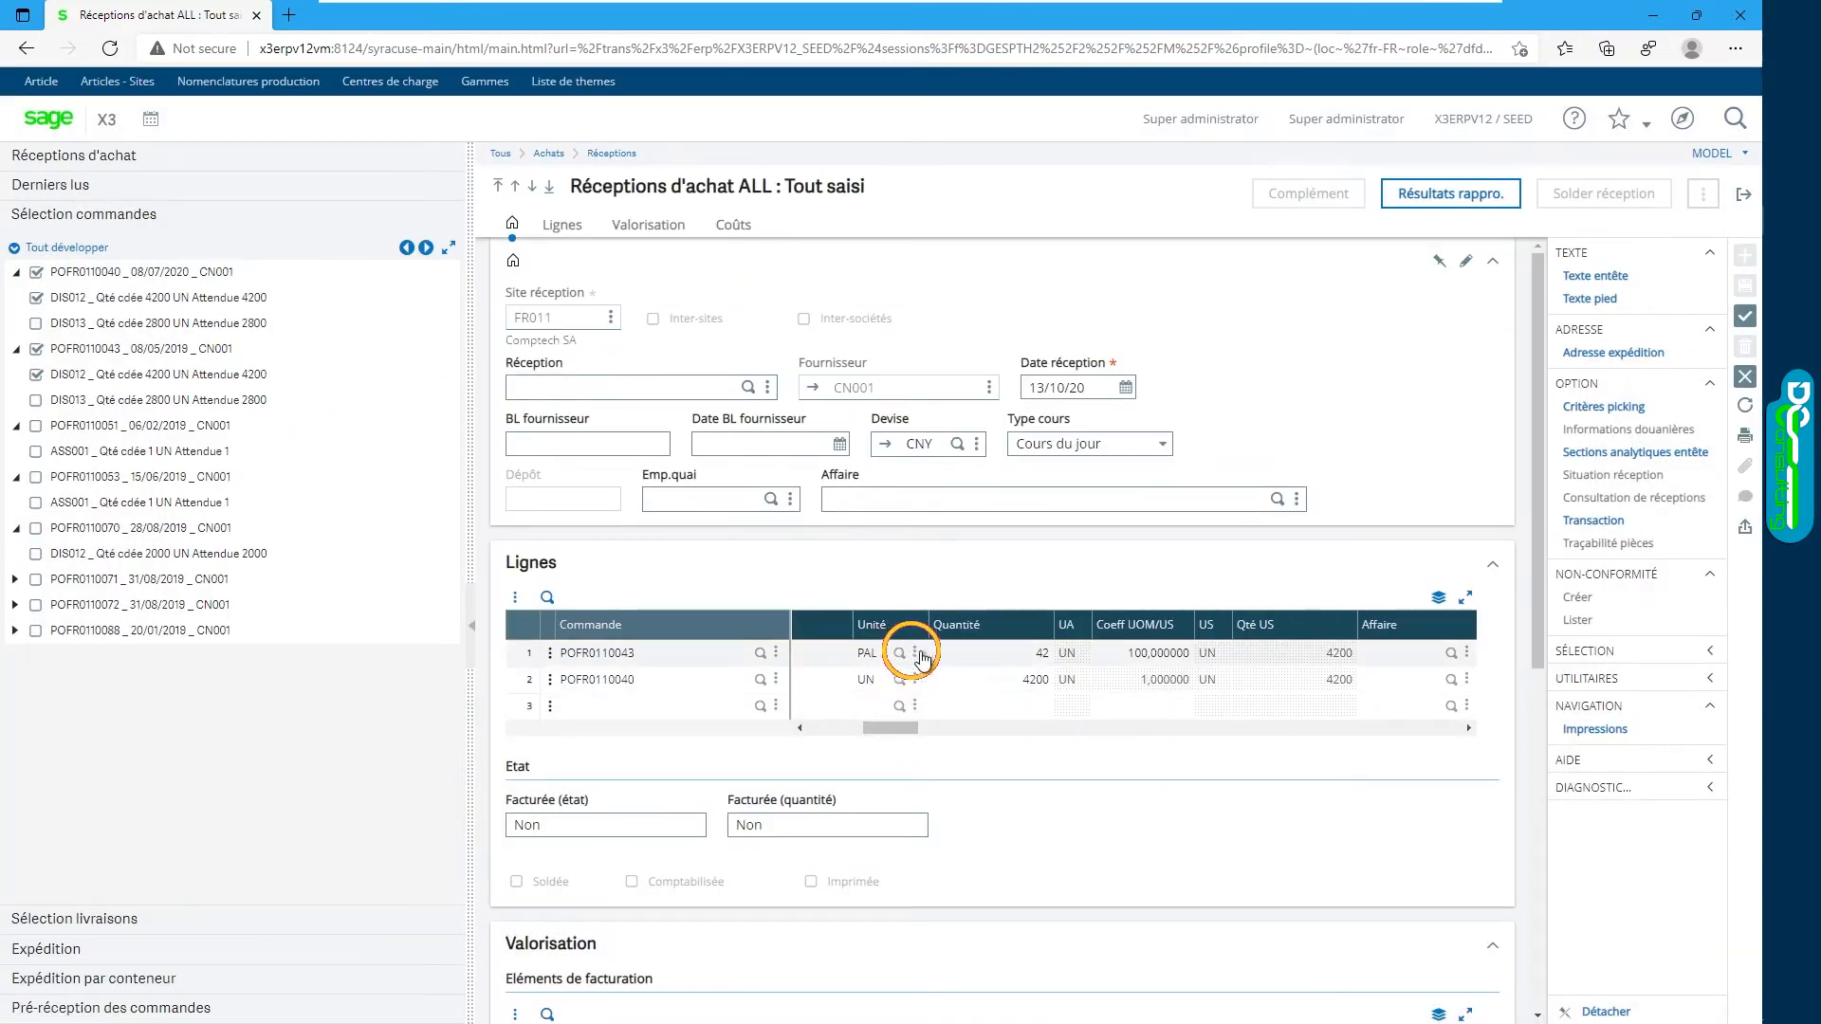
pyautogui.click(1021, 728)
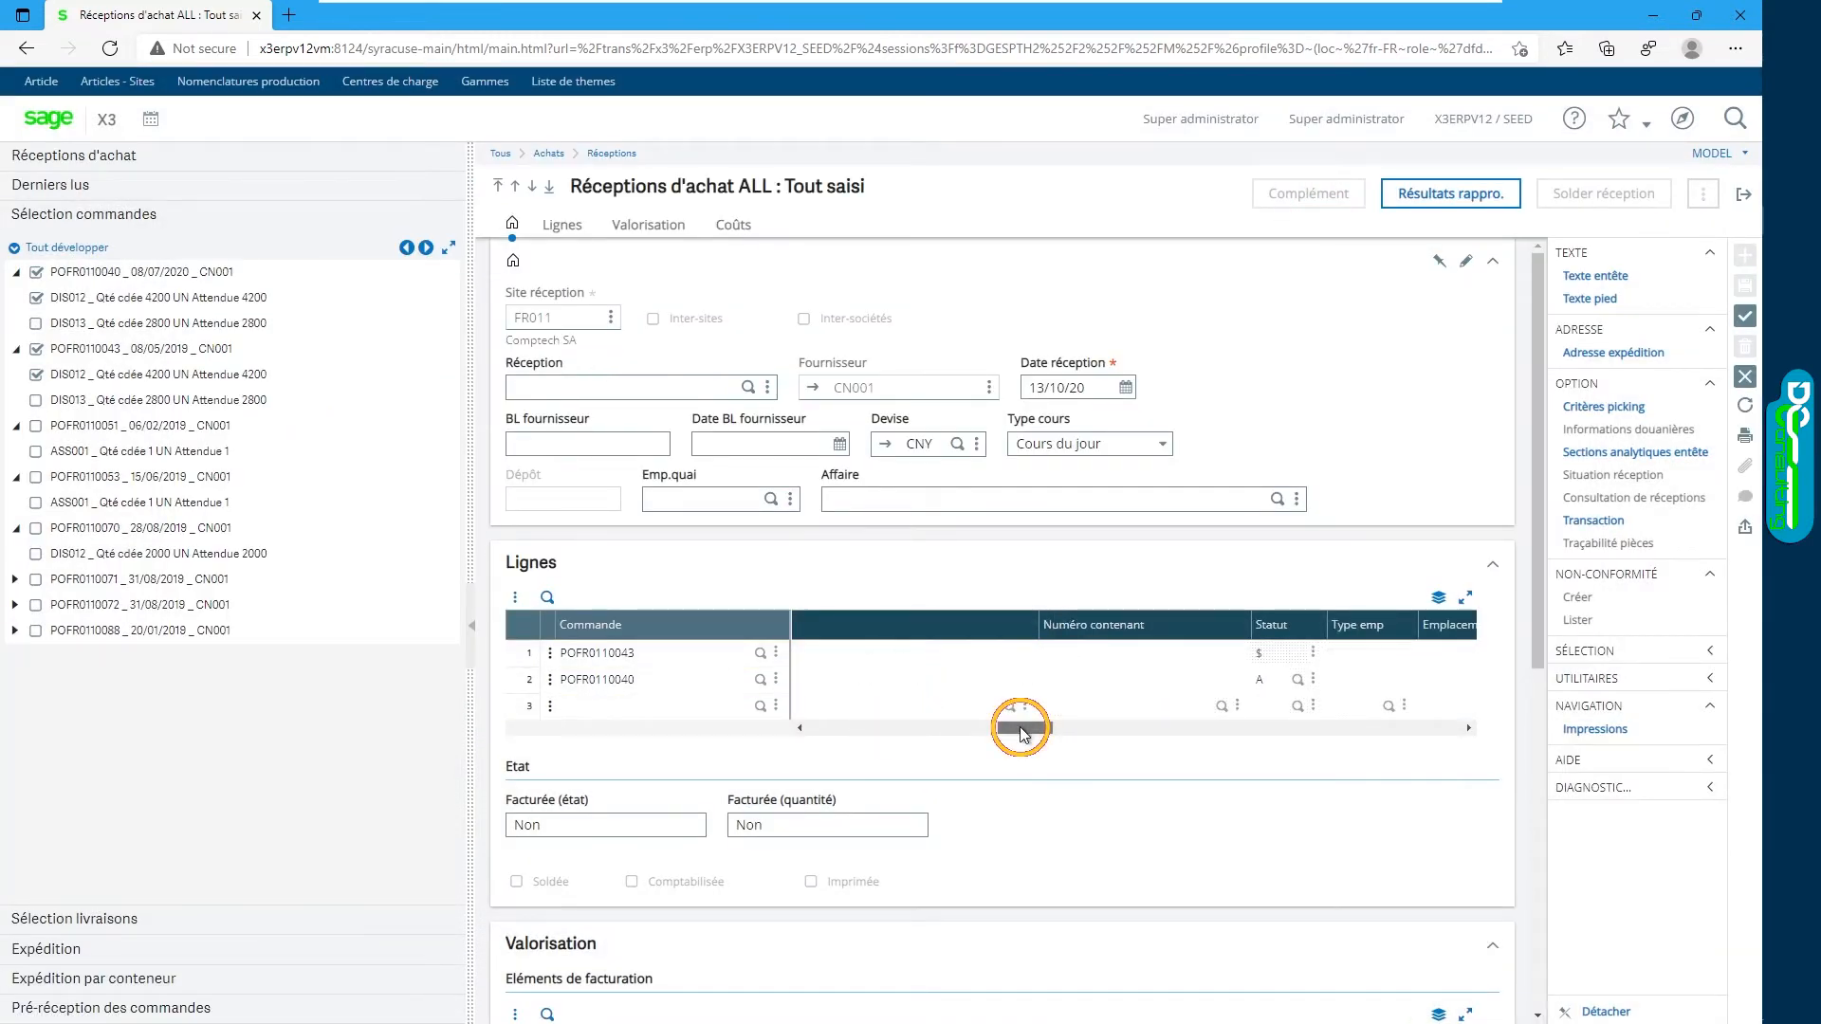
pyautogui.click(1257, 654)
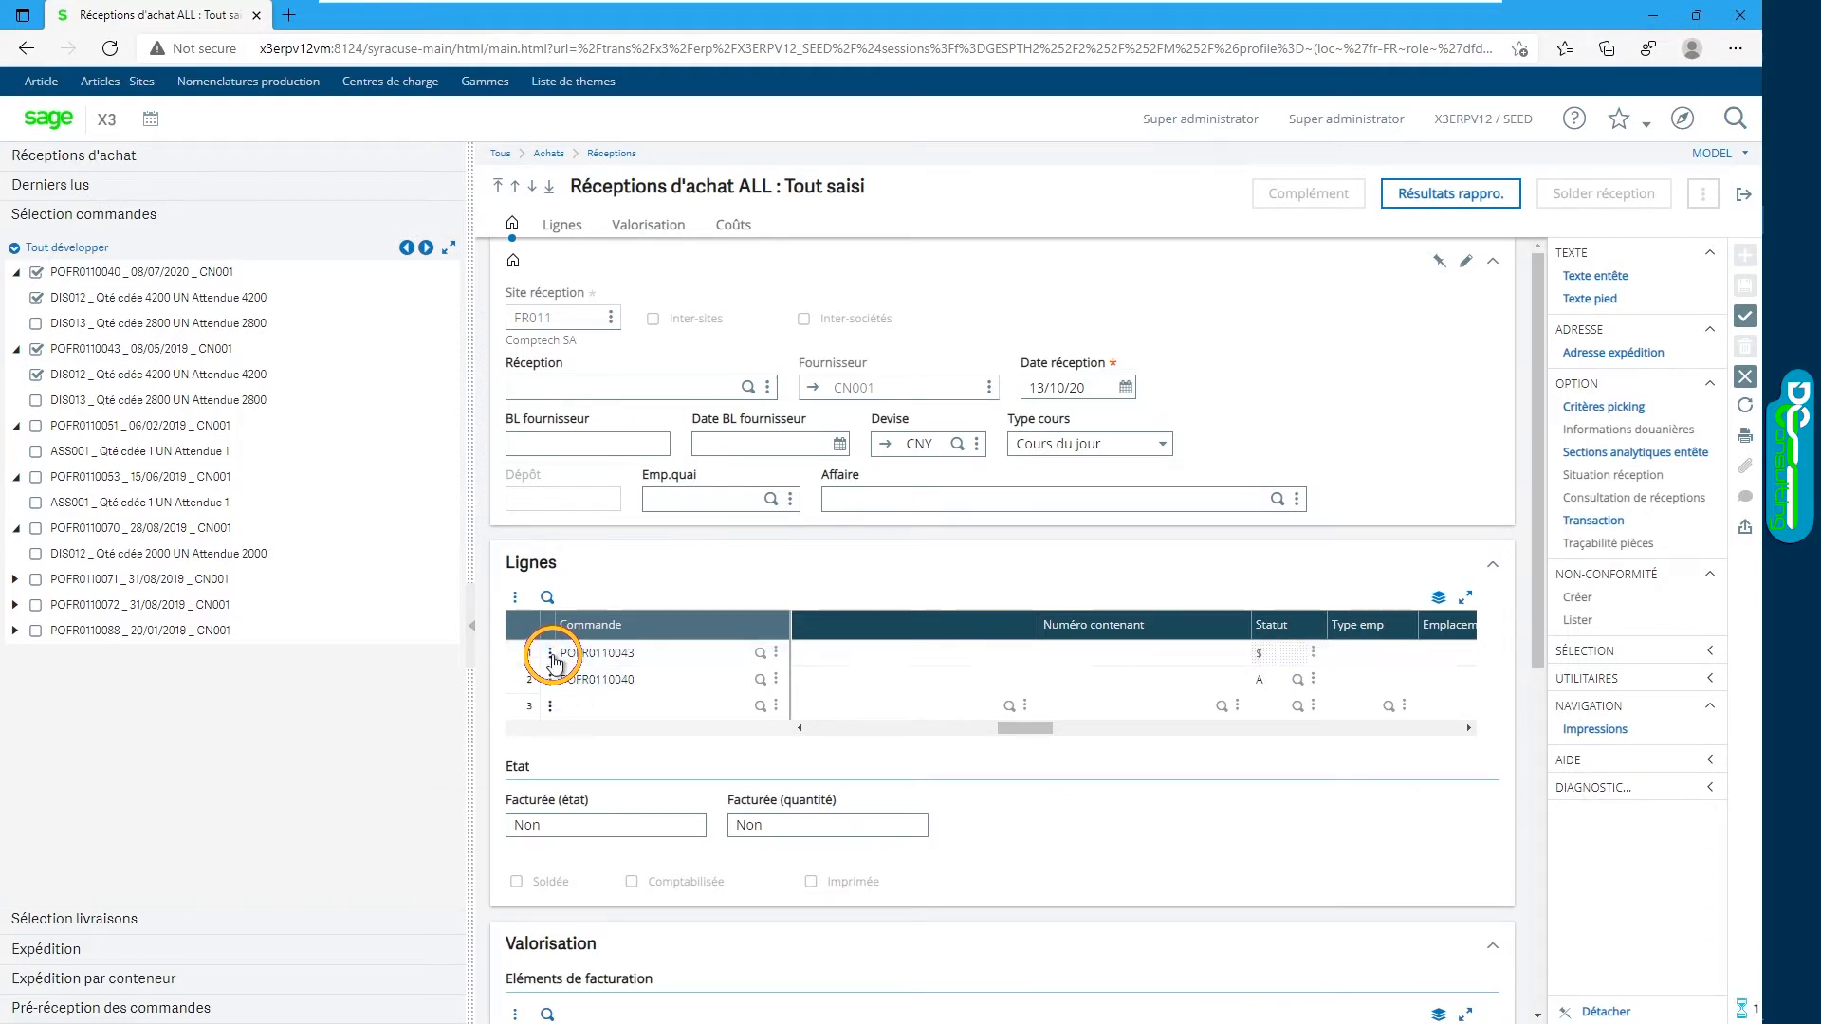
pyautogui.click(550, 655)
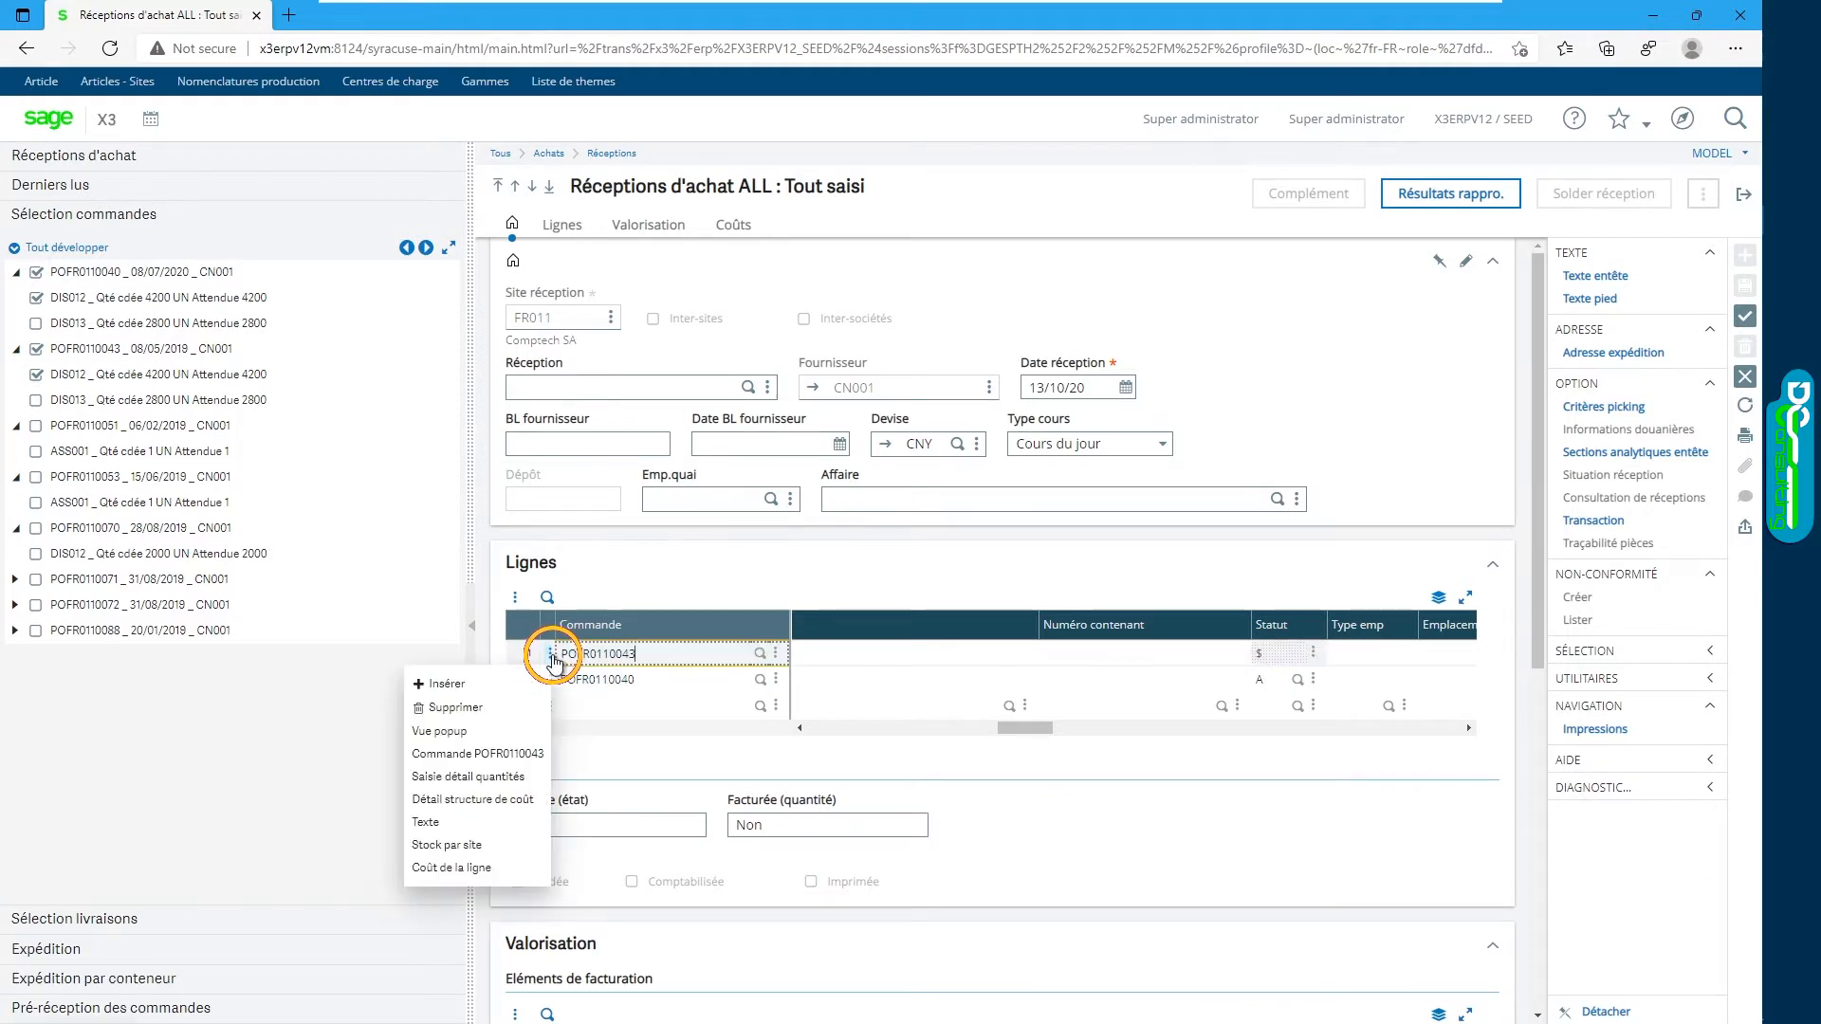
pyautogui.click(473, 785)
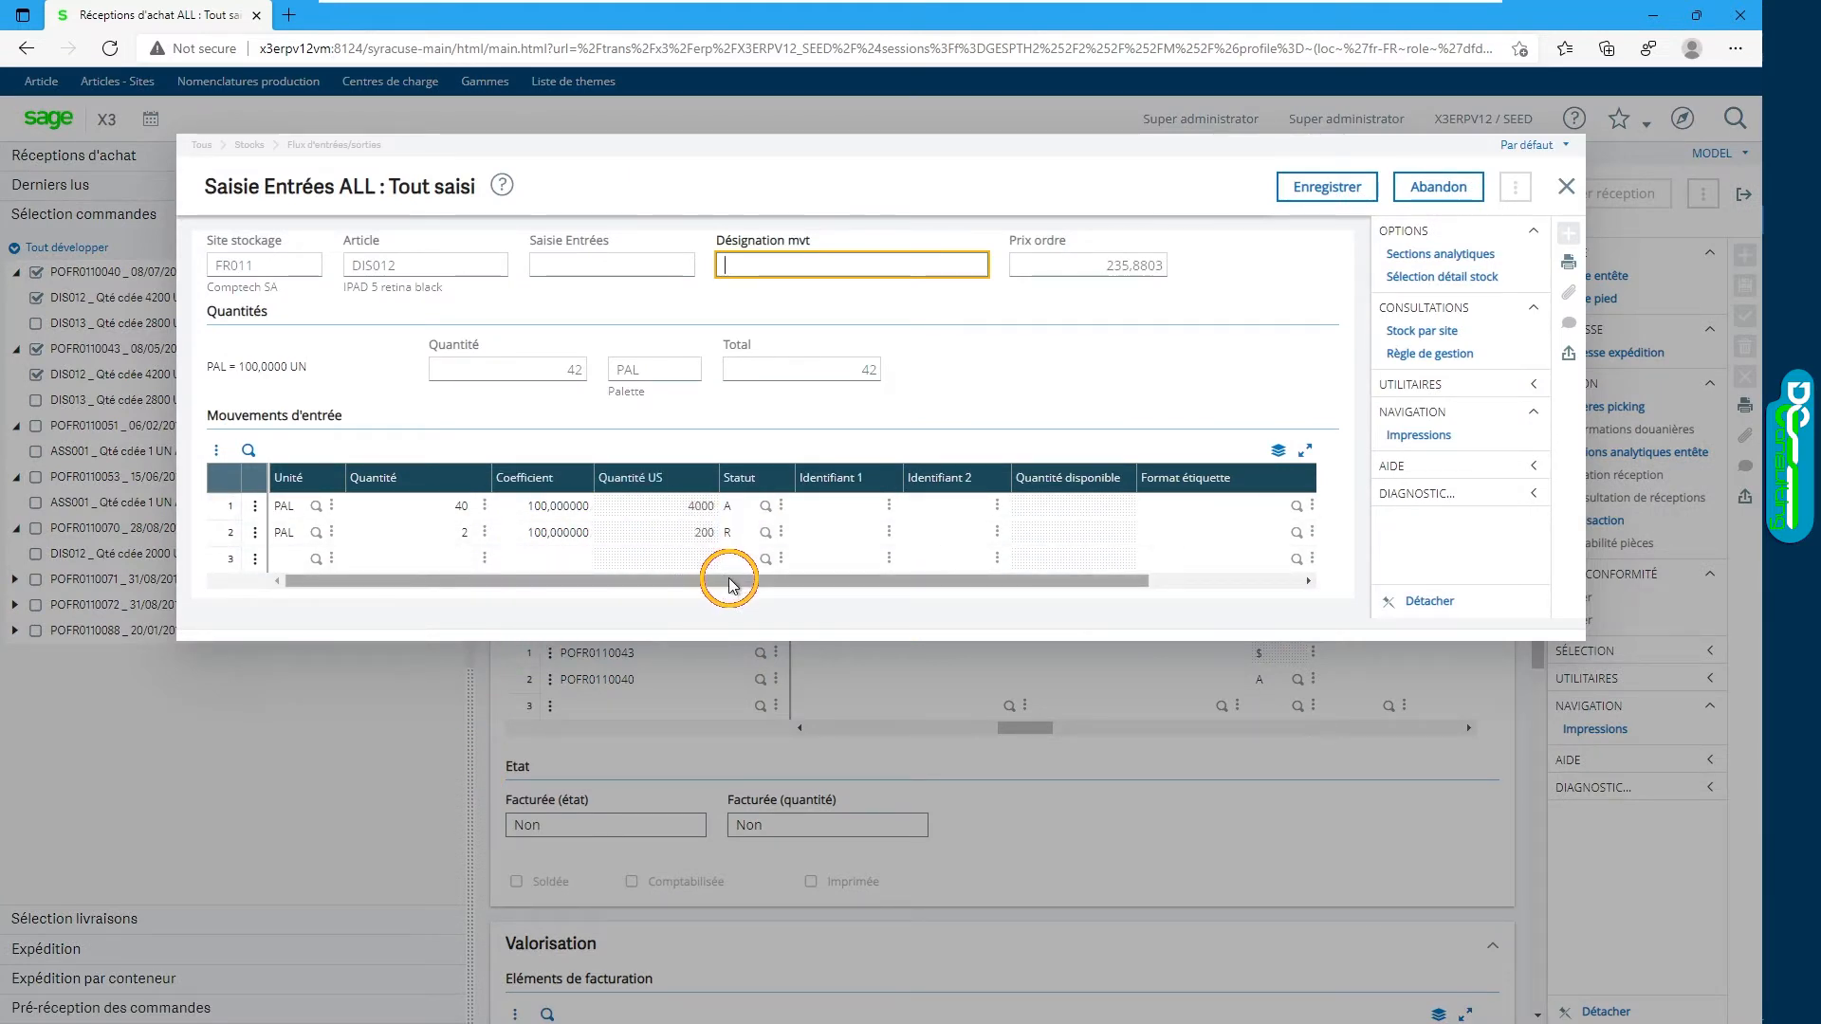
pyautogui.moveTo(729, 582); pyautogui.dragTo(898, 581)
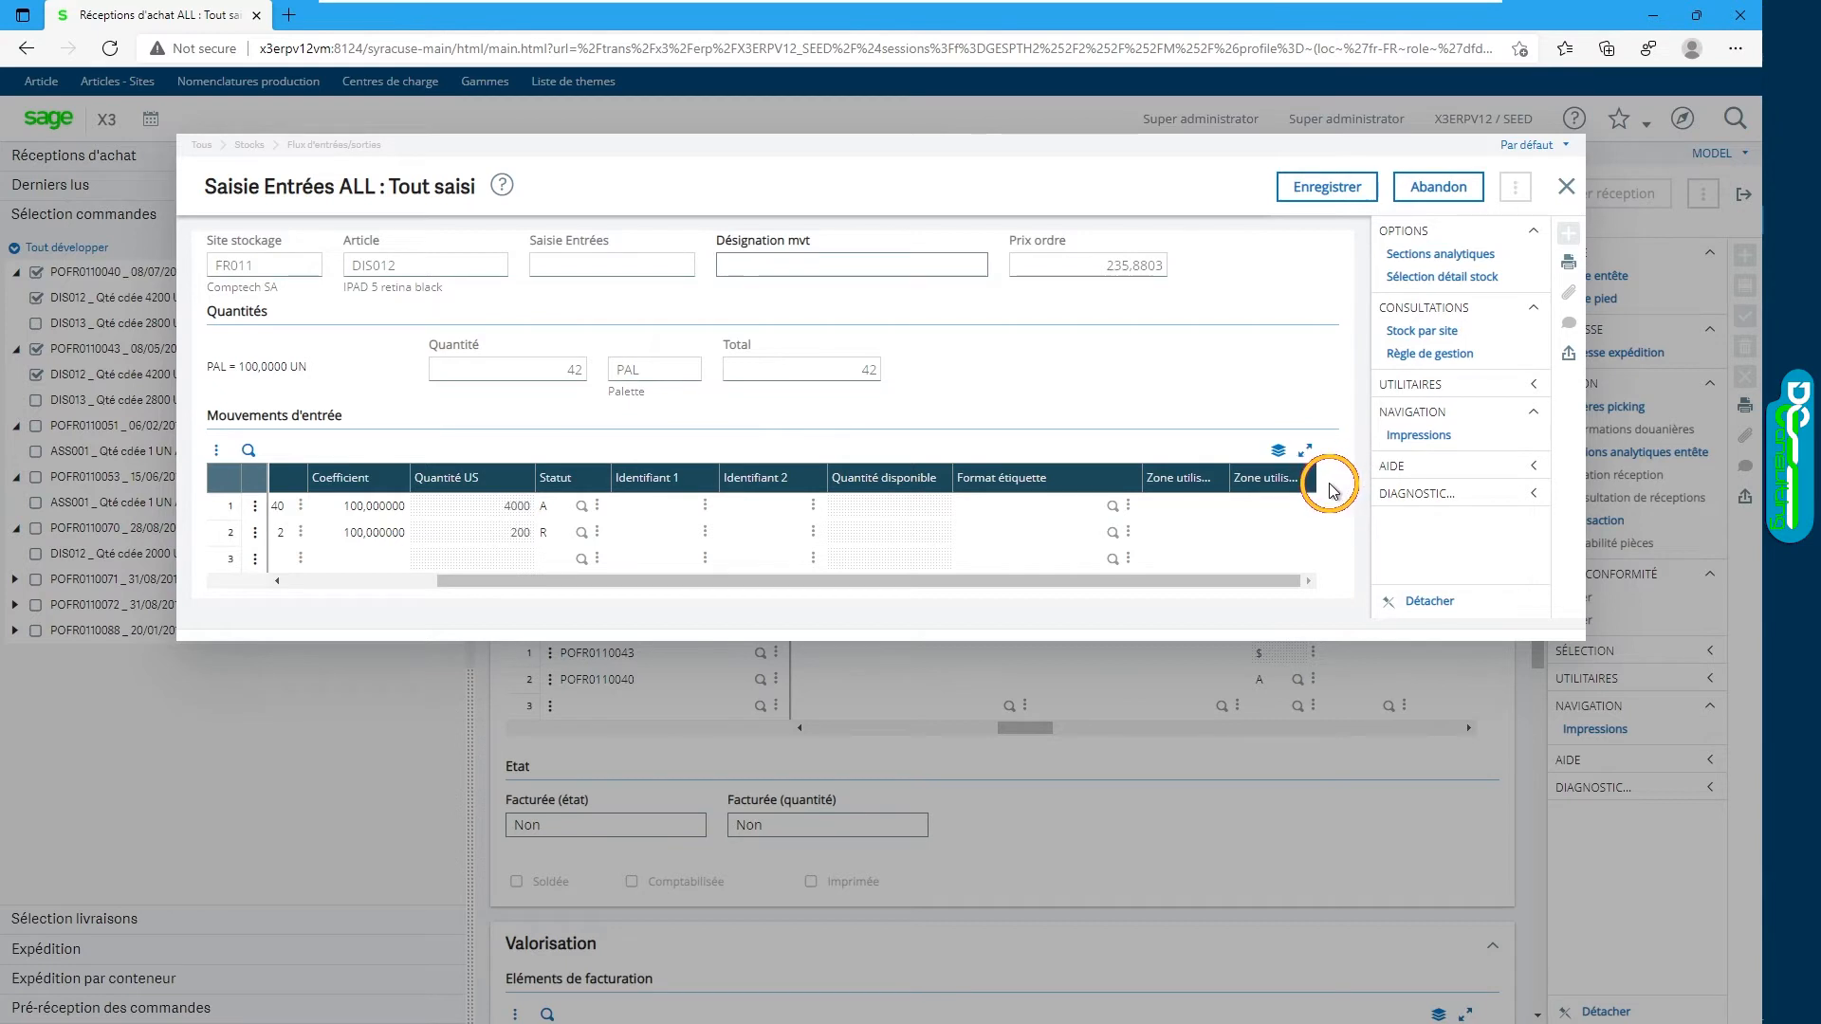
pyautogui.moveTo(629, 581); pyautogui.dragTo(317, 480)
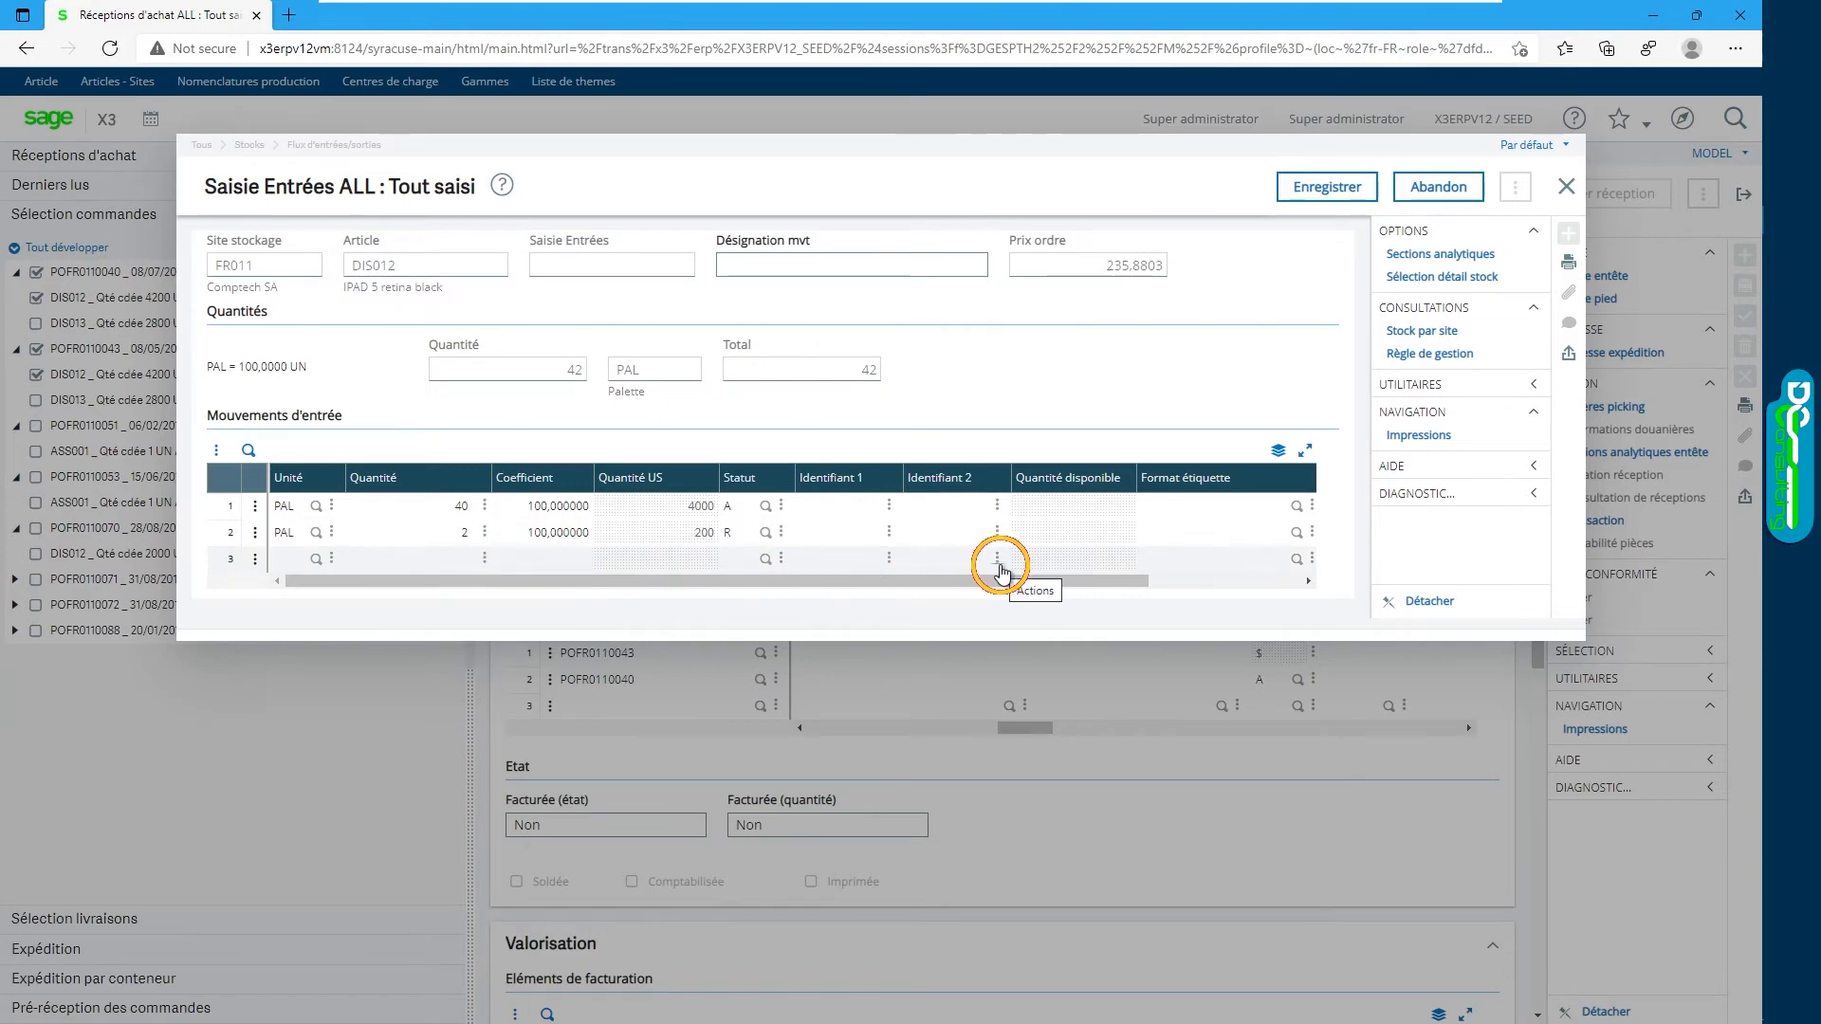
pyautogui.press('Escape')
# - Check the Solde column of the receipt lines, and set the first line's quantity to 40 PAL
pyautogui.moveTo(1019, 728); pyautogui.dragTo(1163, 733)
pyautogui.click(1013, 628)
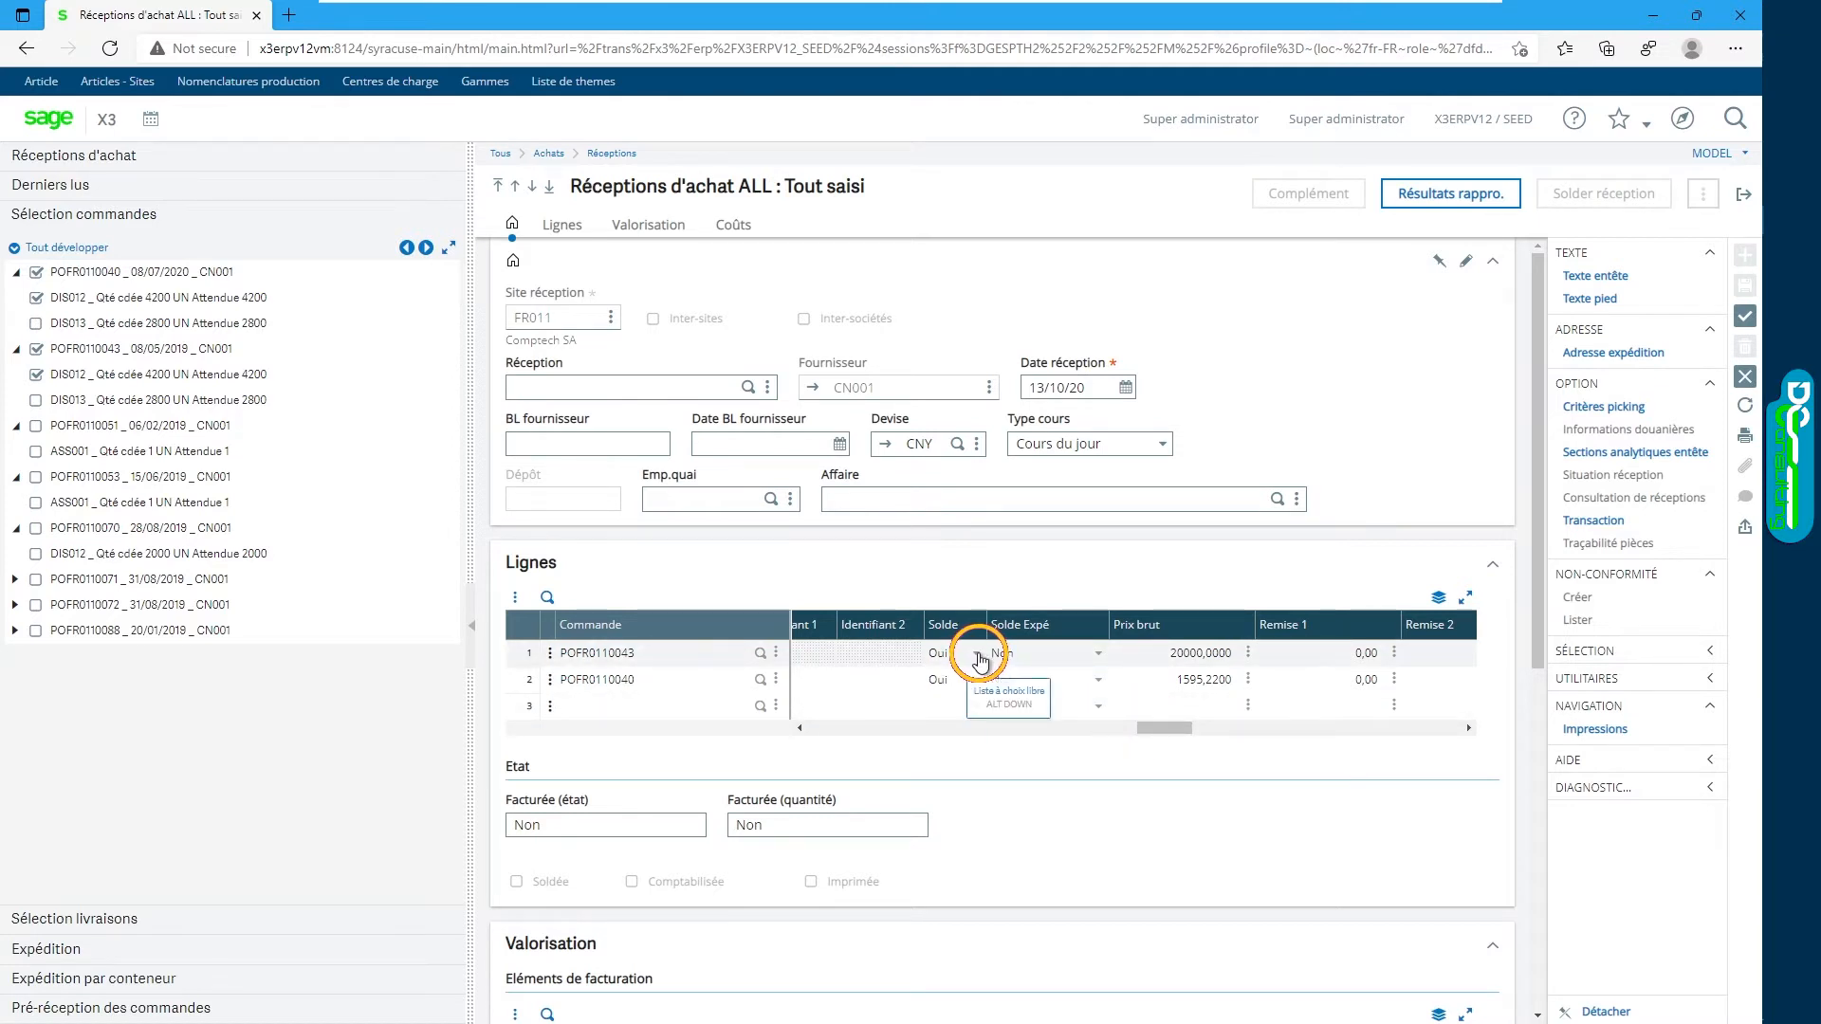
pyautogui.moveTo(1164, 728); pyautogui.dragTo(894, 737)
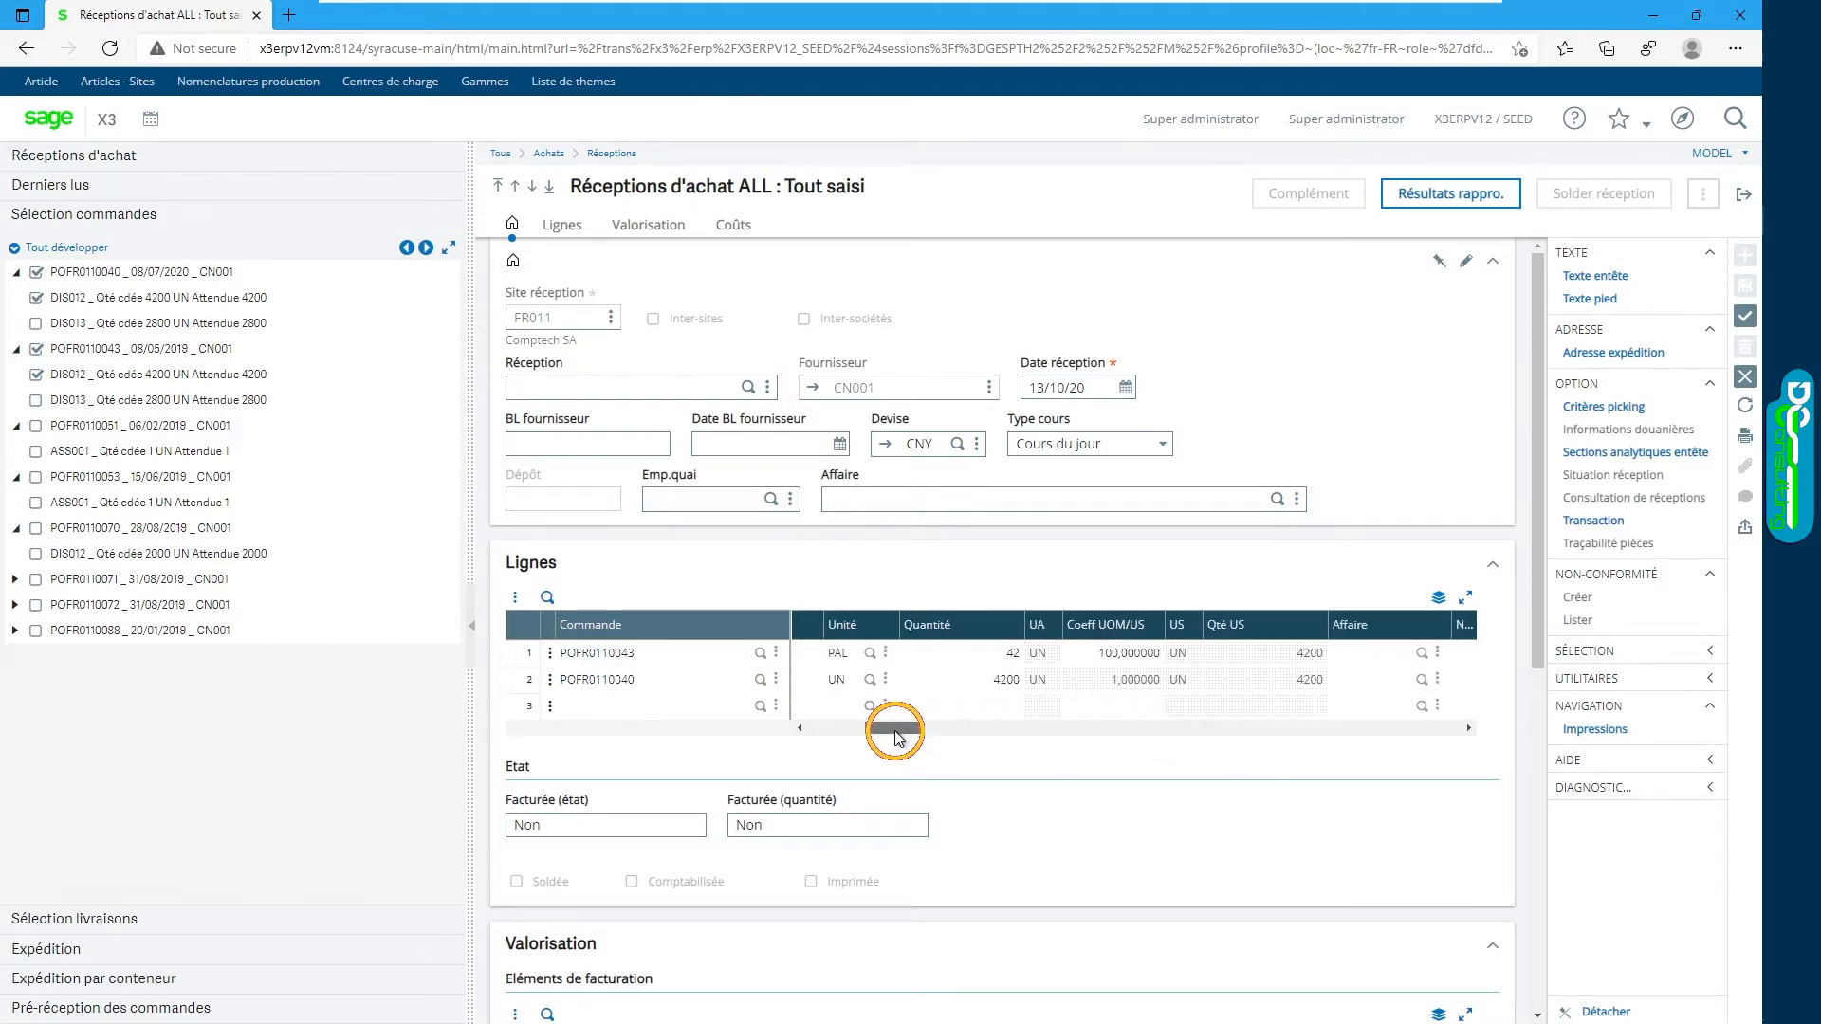
pyautogui.click(987, 656)
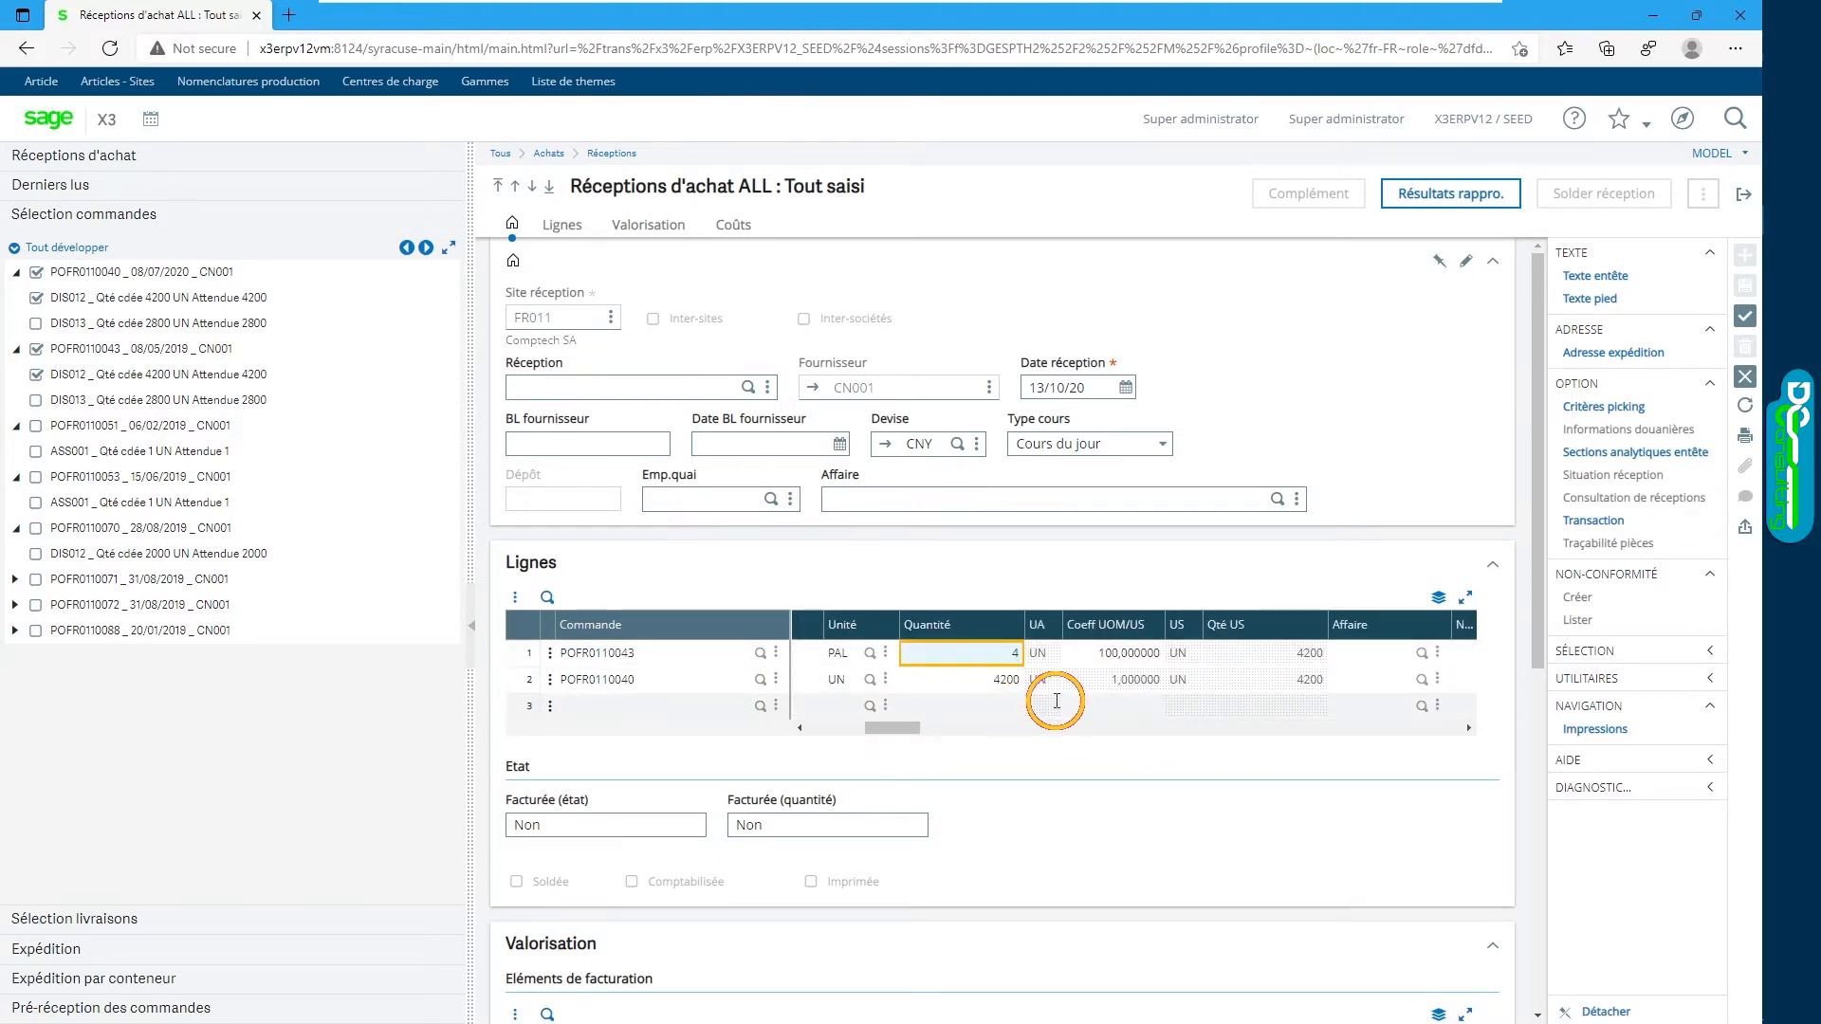
pyautogui.press('Tab')
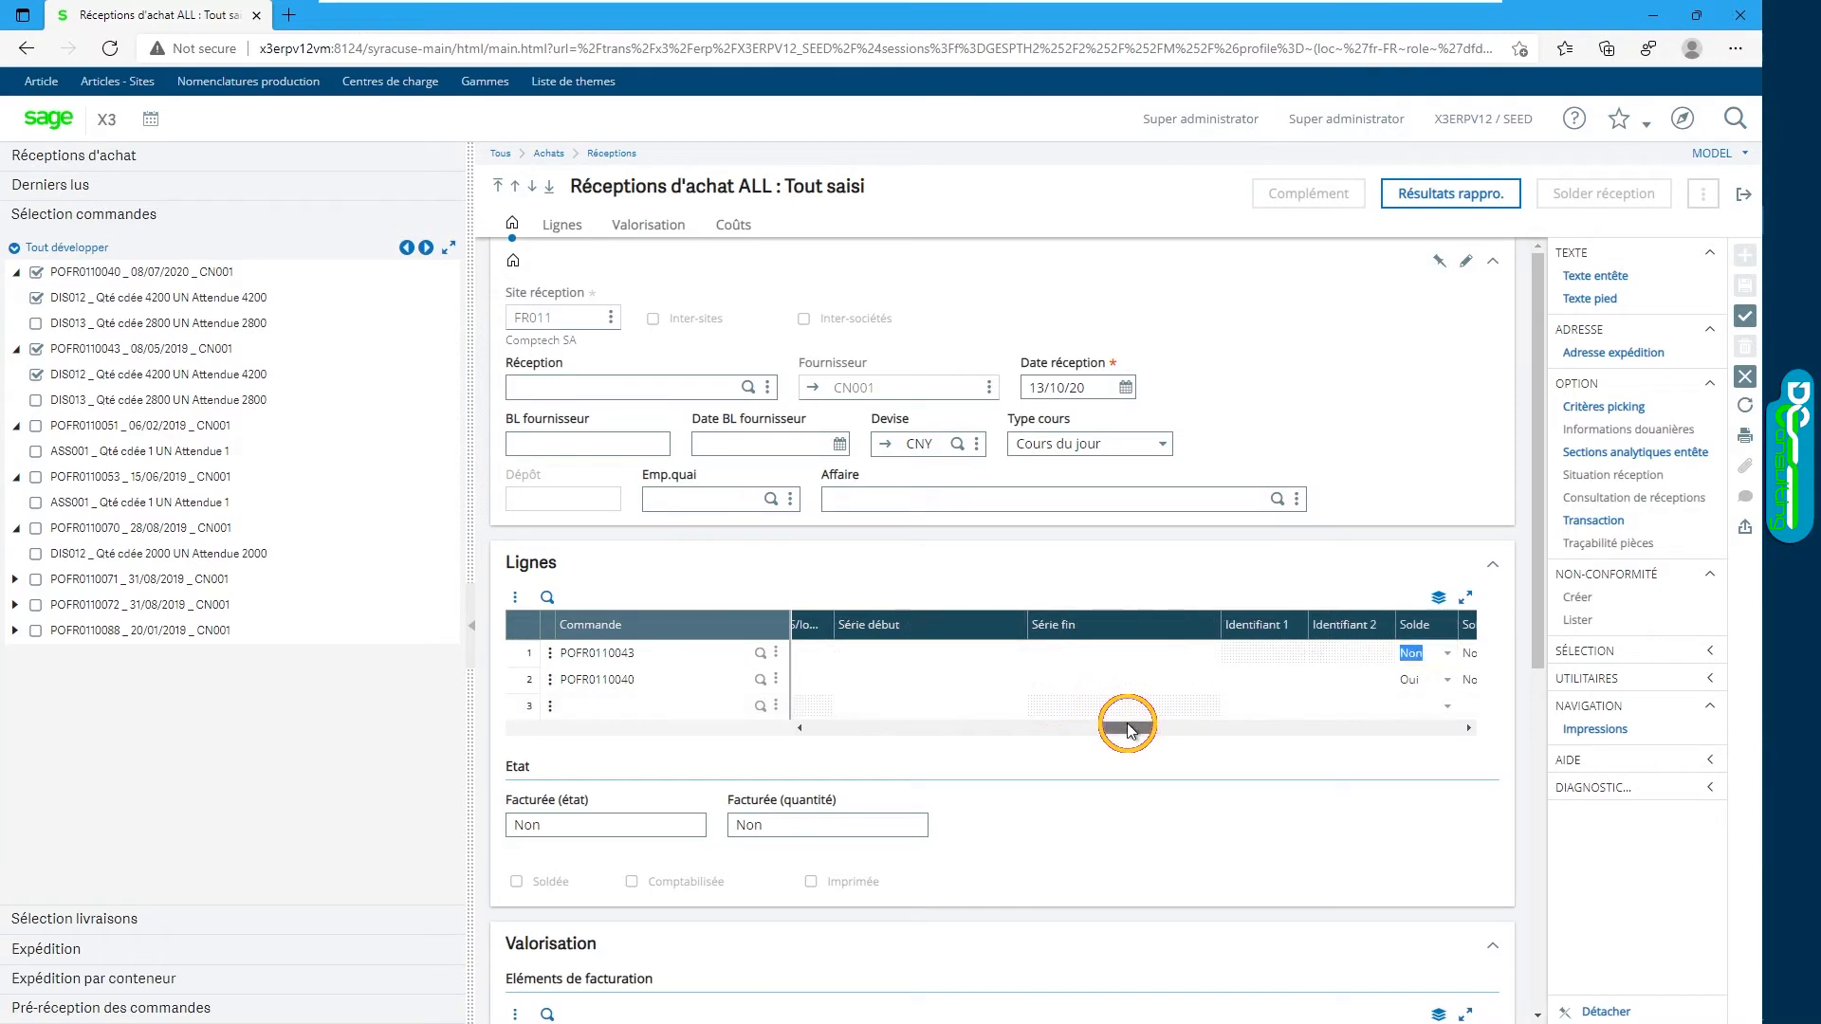
# - Set the Solde option of the first receipt line to Oui
pyautogui.moveTo(1138, 727); pyautogui.dragTo(1147, 727)
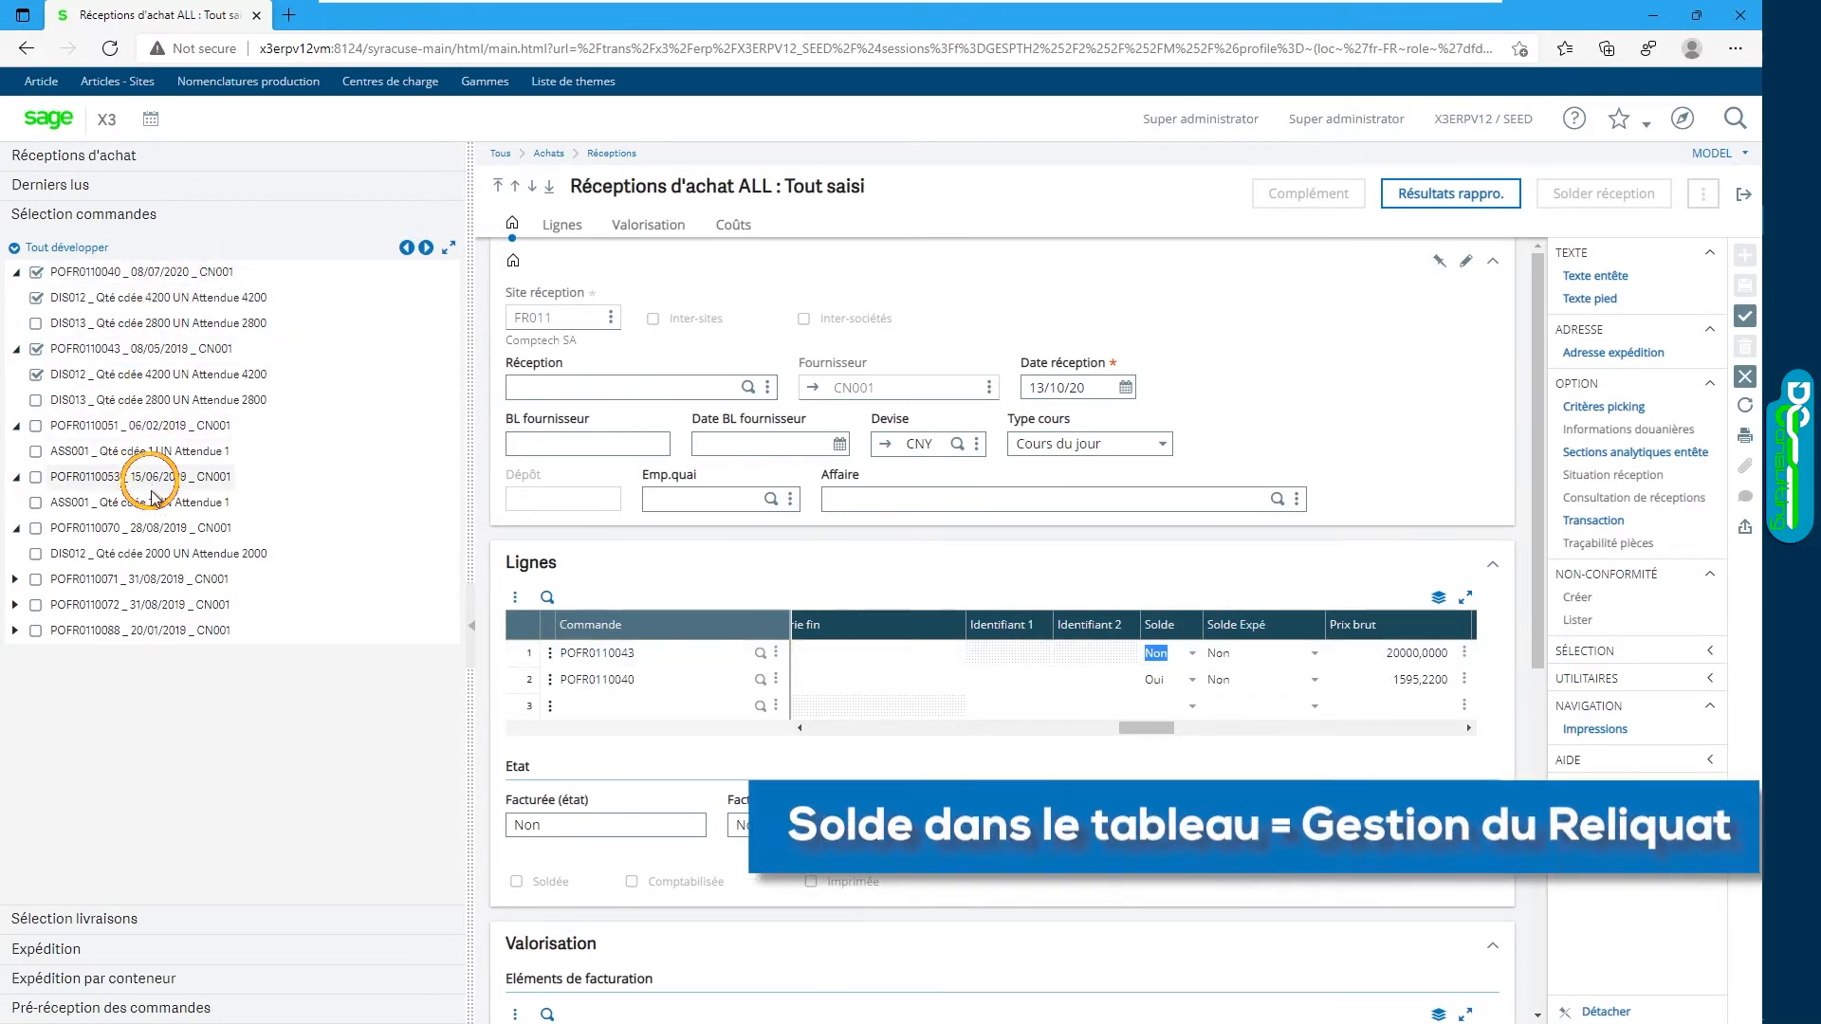
pyautogui.click(1193, 657)
pyautogui.click(1171, 707)
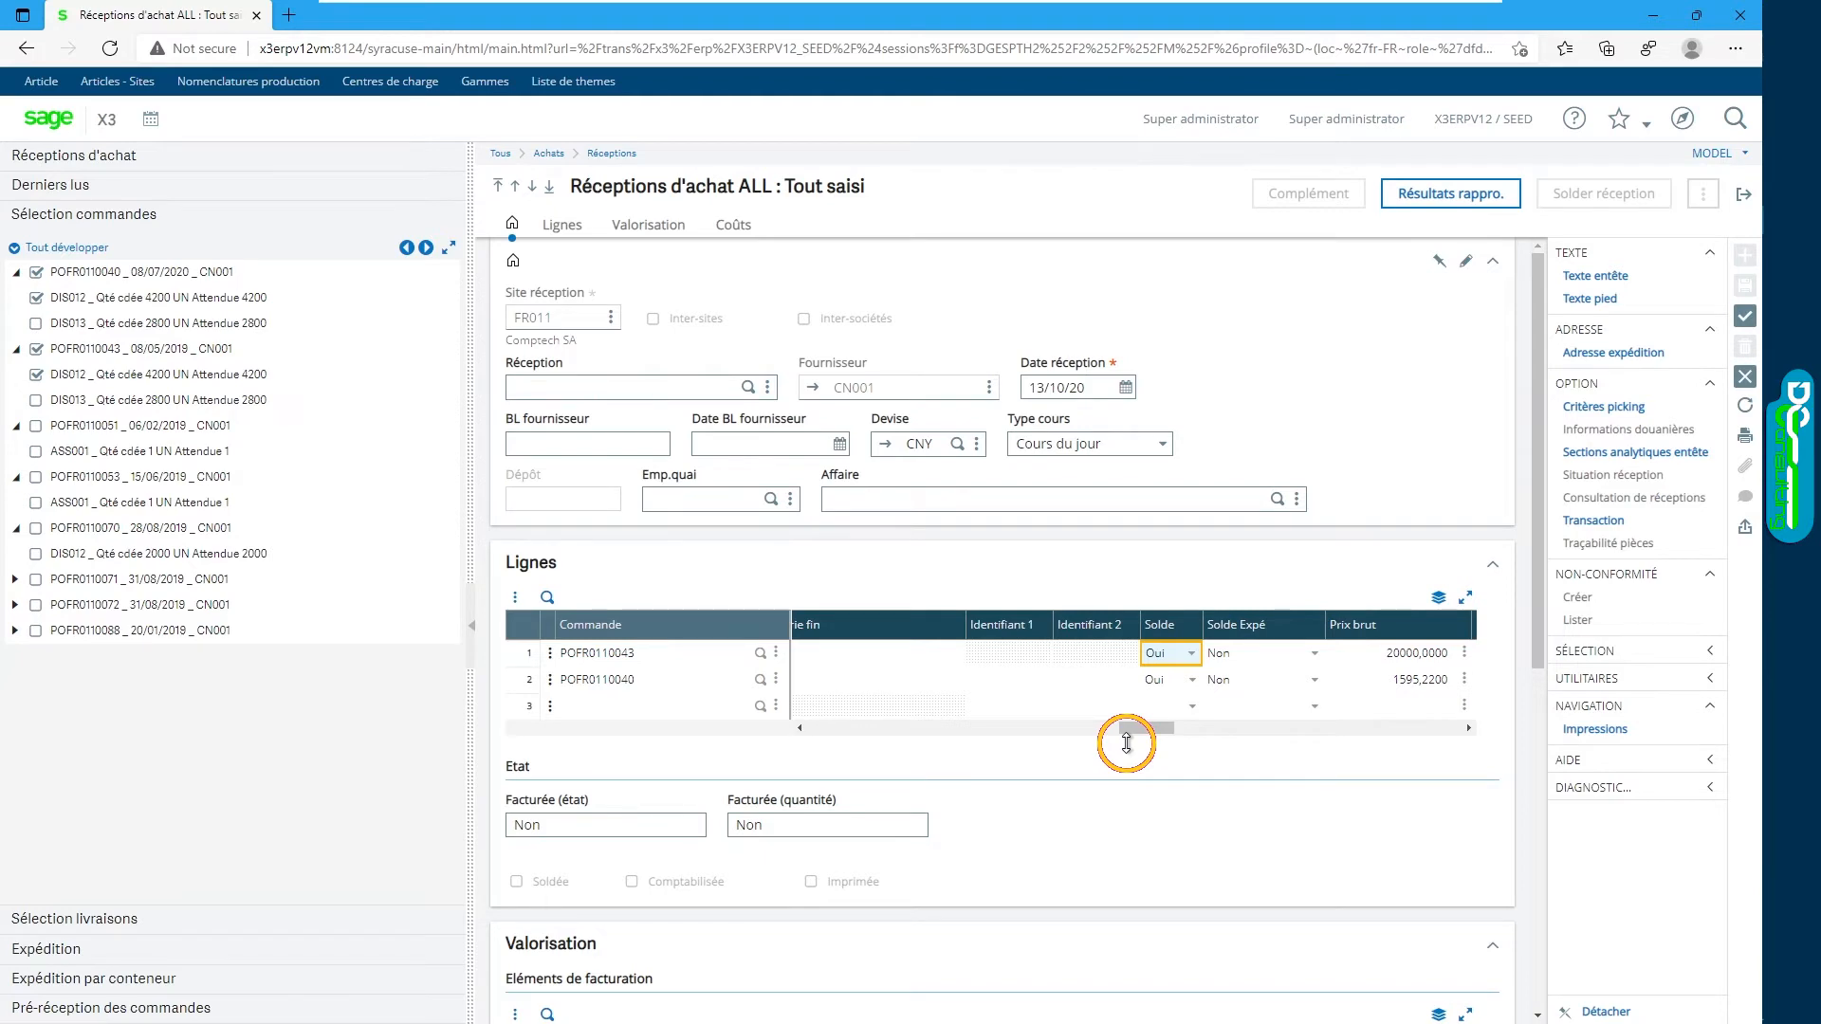
# - Create the receipt, setting the first stock movement to 38 PAL in the quantity detail and saving it
pyautogui.click(1745, 316)
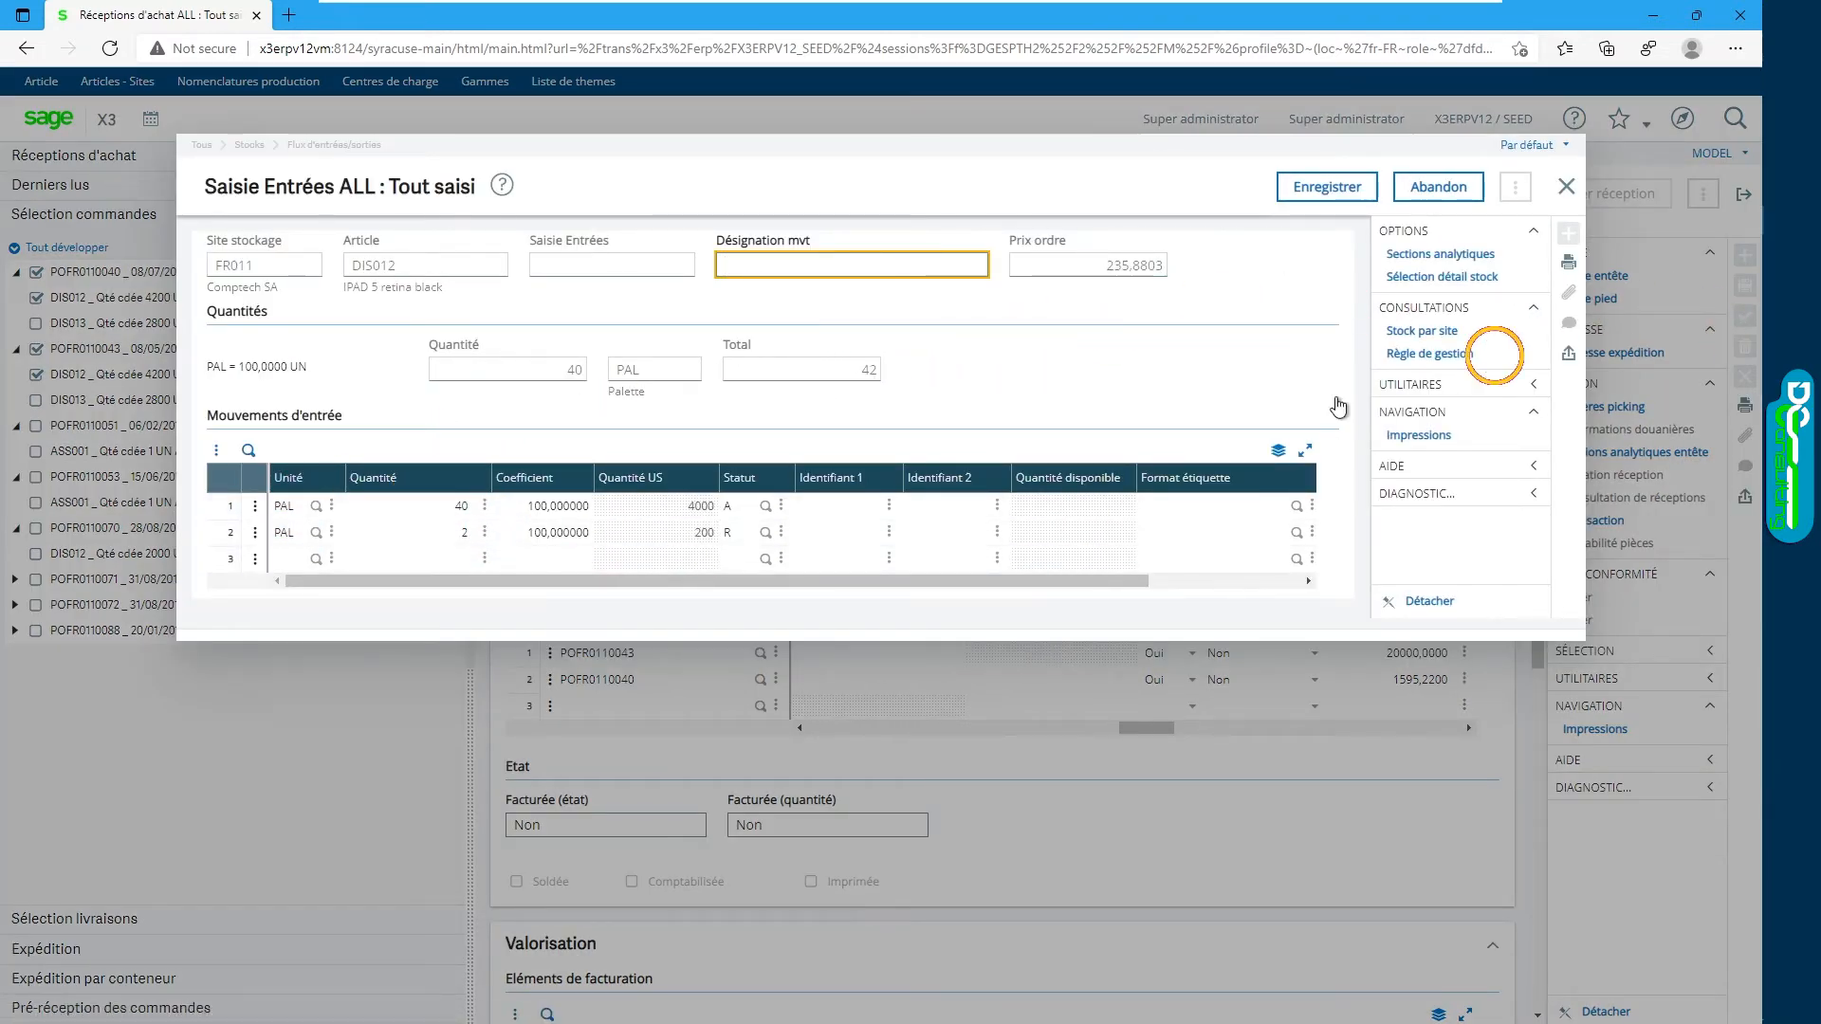
pyautogui.click(569, 370)
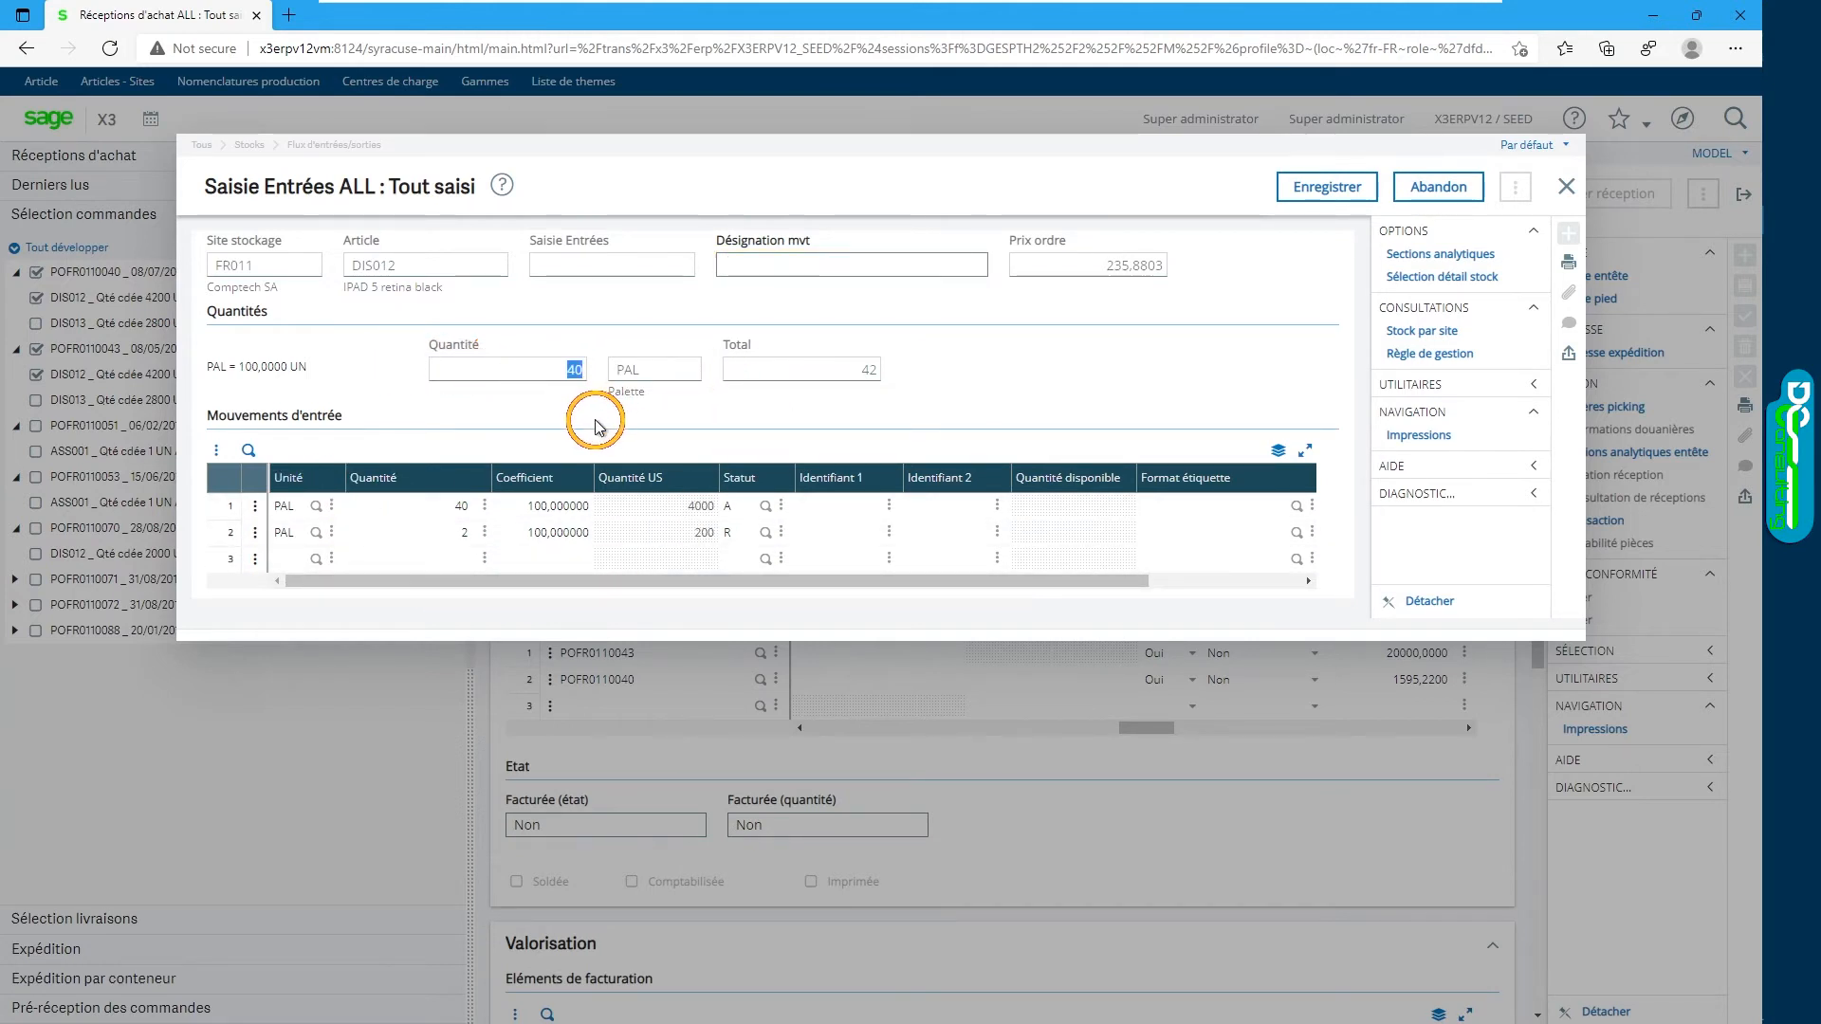
pyautogui.click(853, 370)
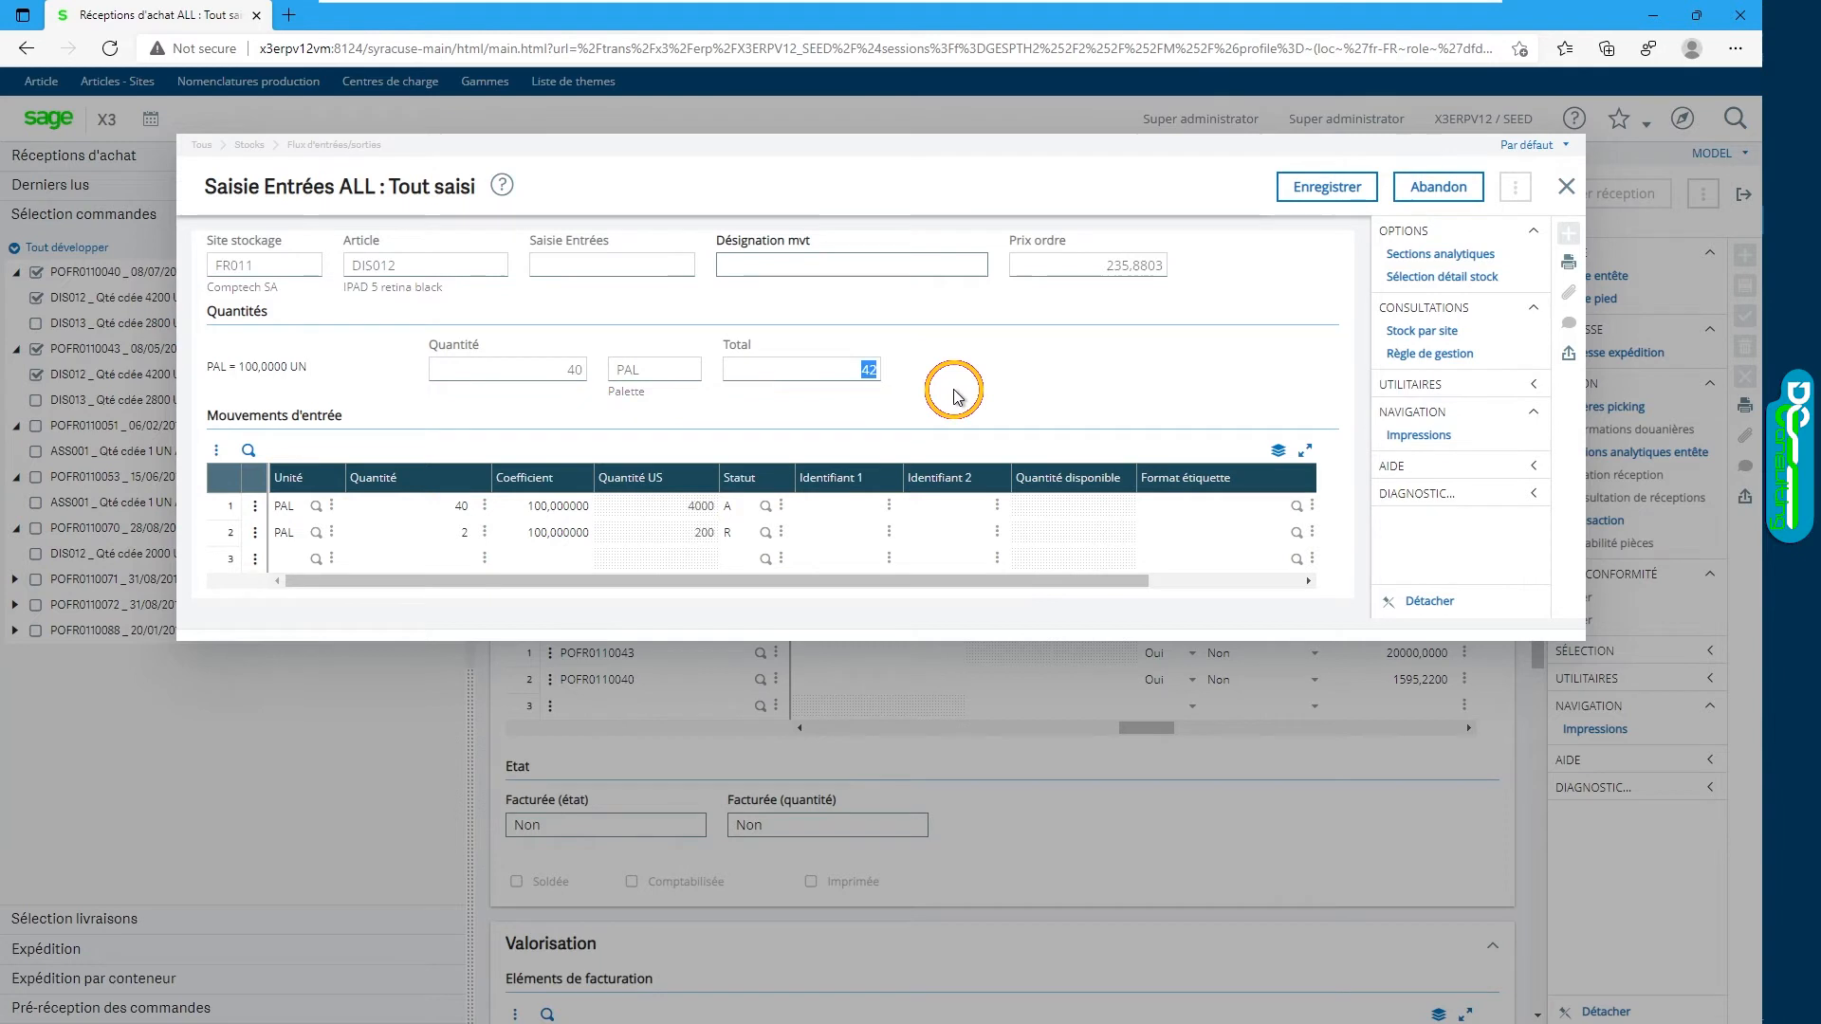
pyautogui.click(470, 508)
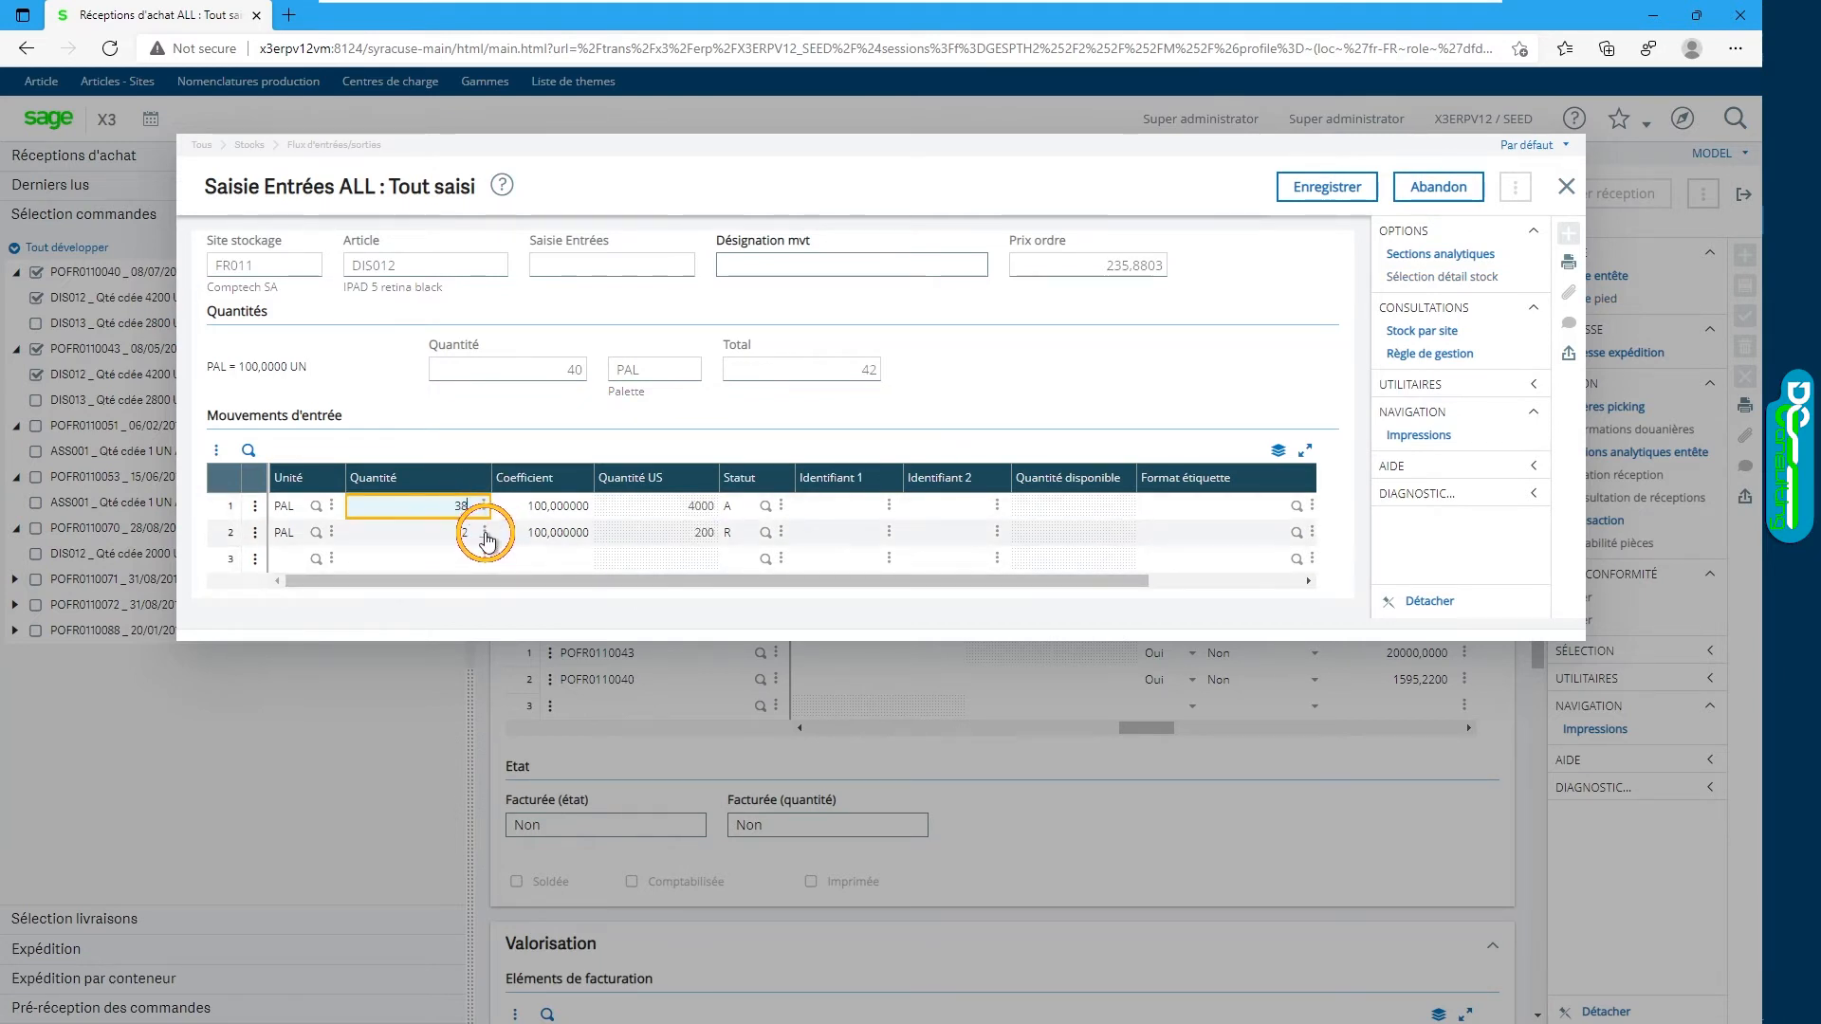
pyautogui.click(1326, 187)
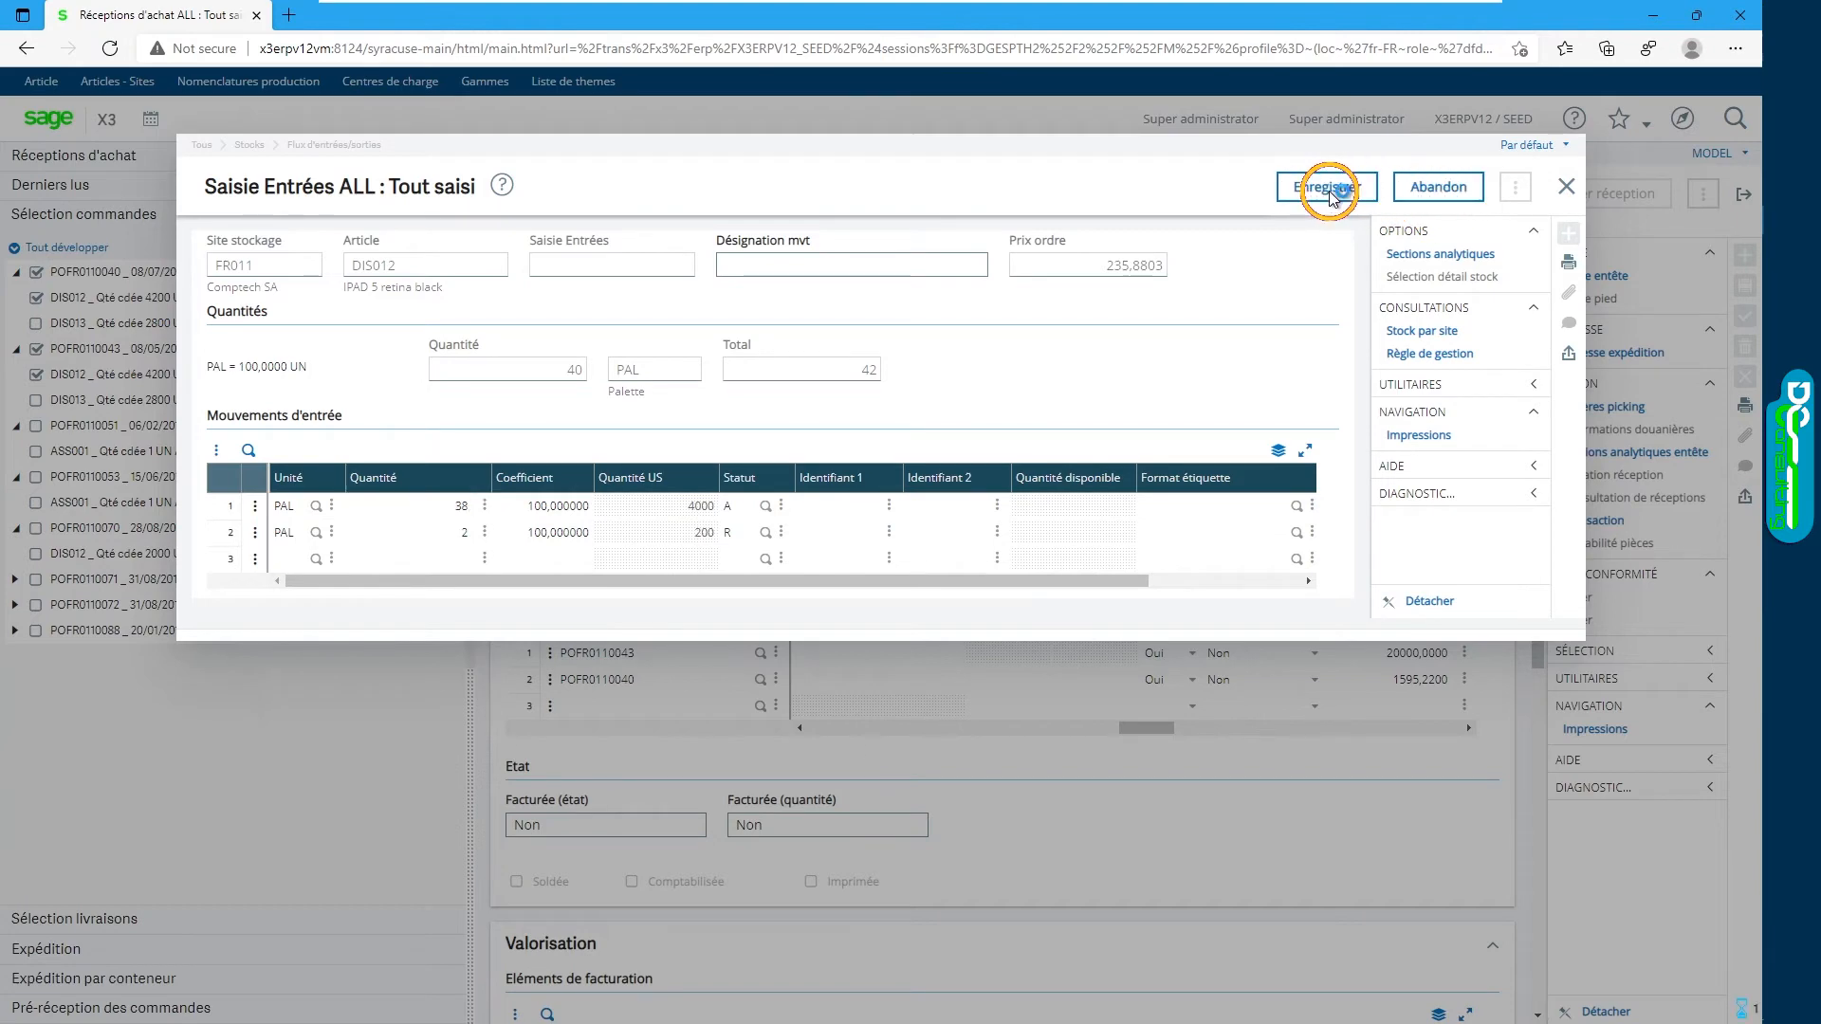
# - Check the created receipt's number and invoiced state, and review its situation for receipts, invoices and returns
pyautogui.moveTo(630, 387); pyautogui.dragTo(484, 384)
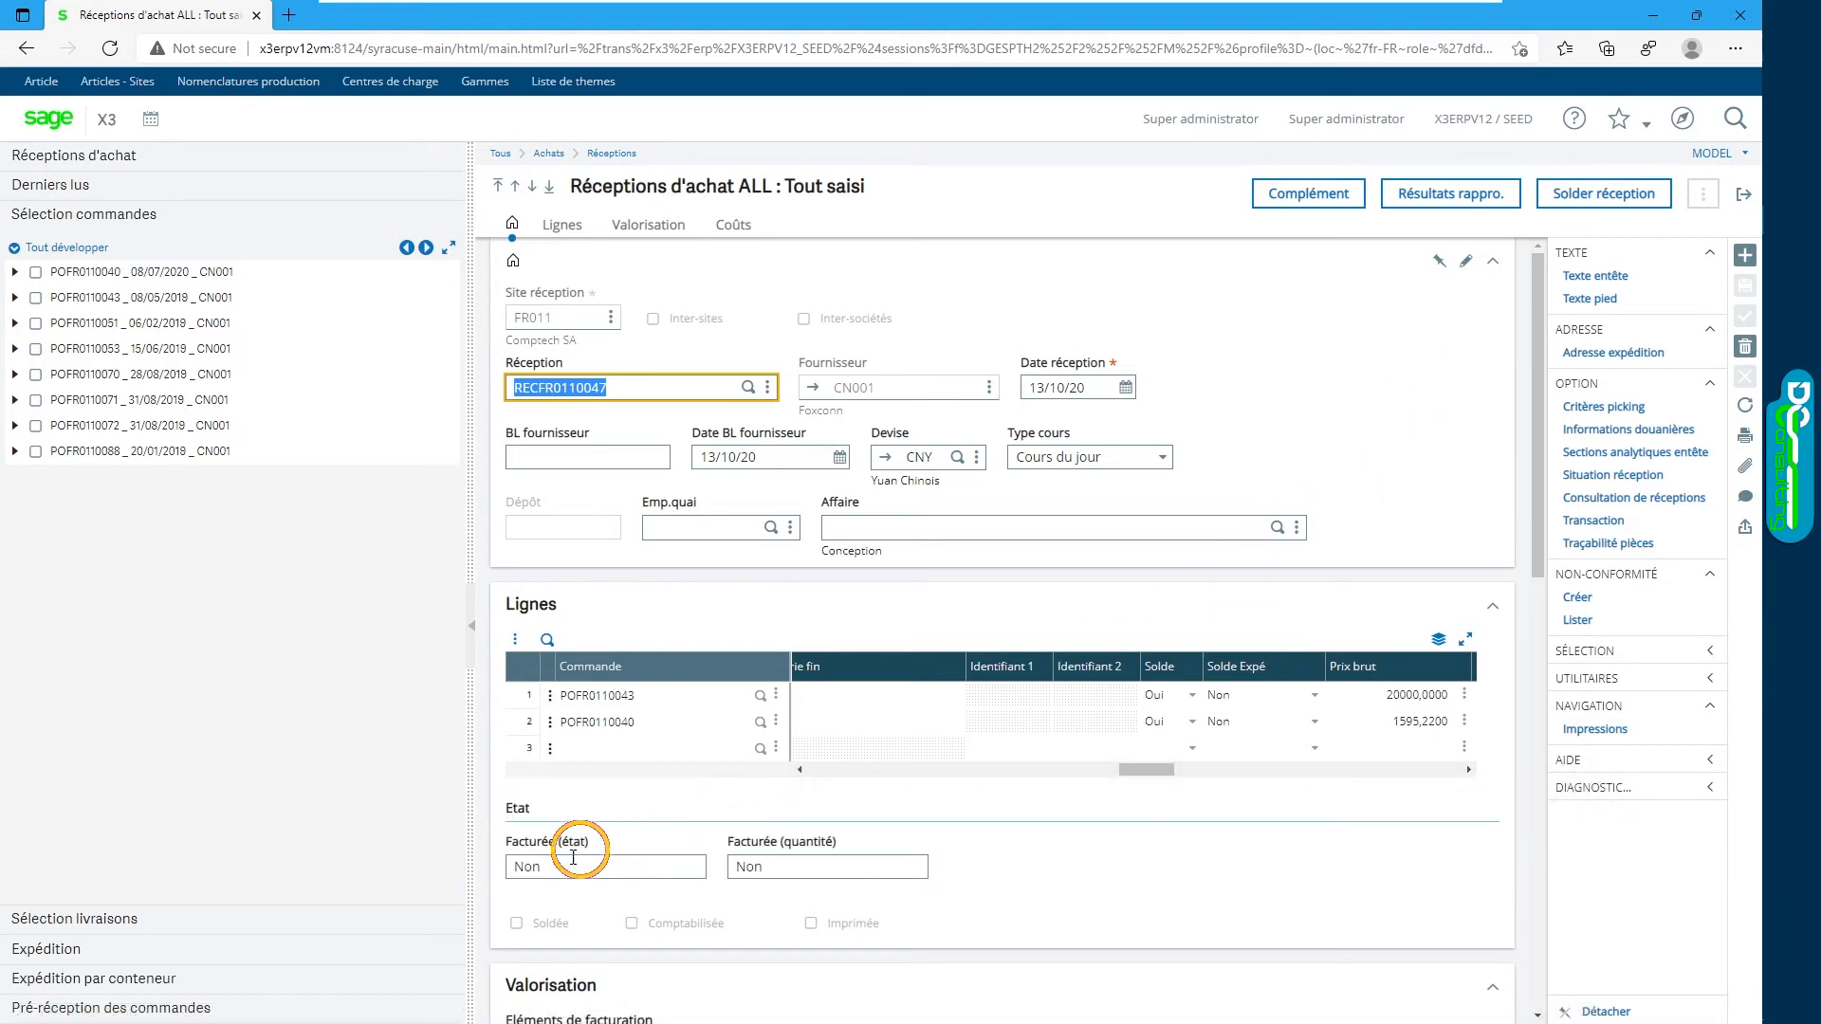
pyautogui.click(537, 866)
pyautogui.moveTo(512, 866); pyautogui.dragTo(598, 866)
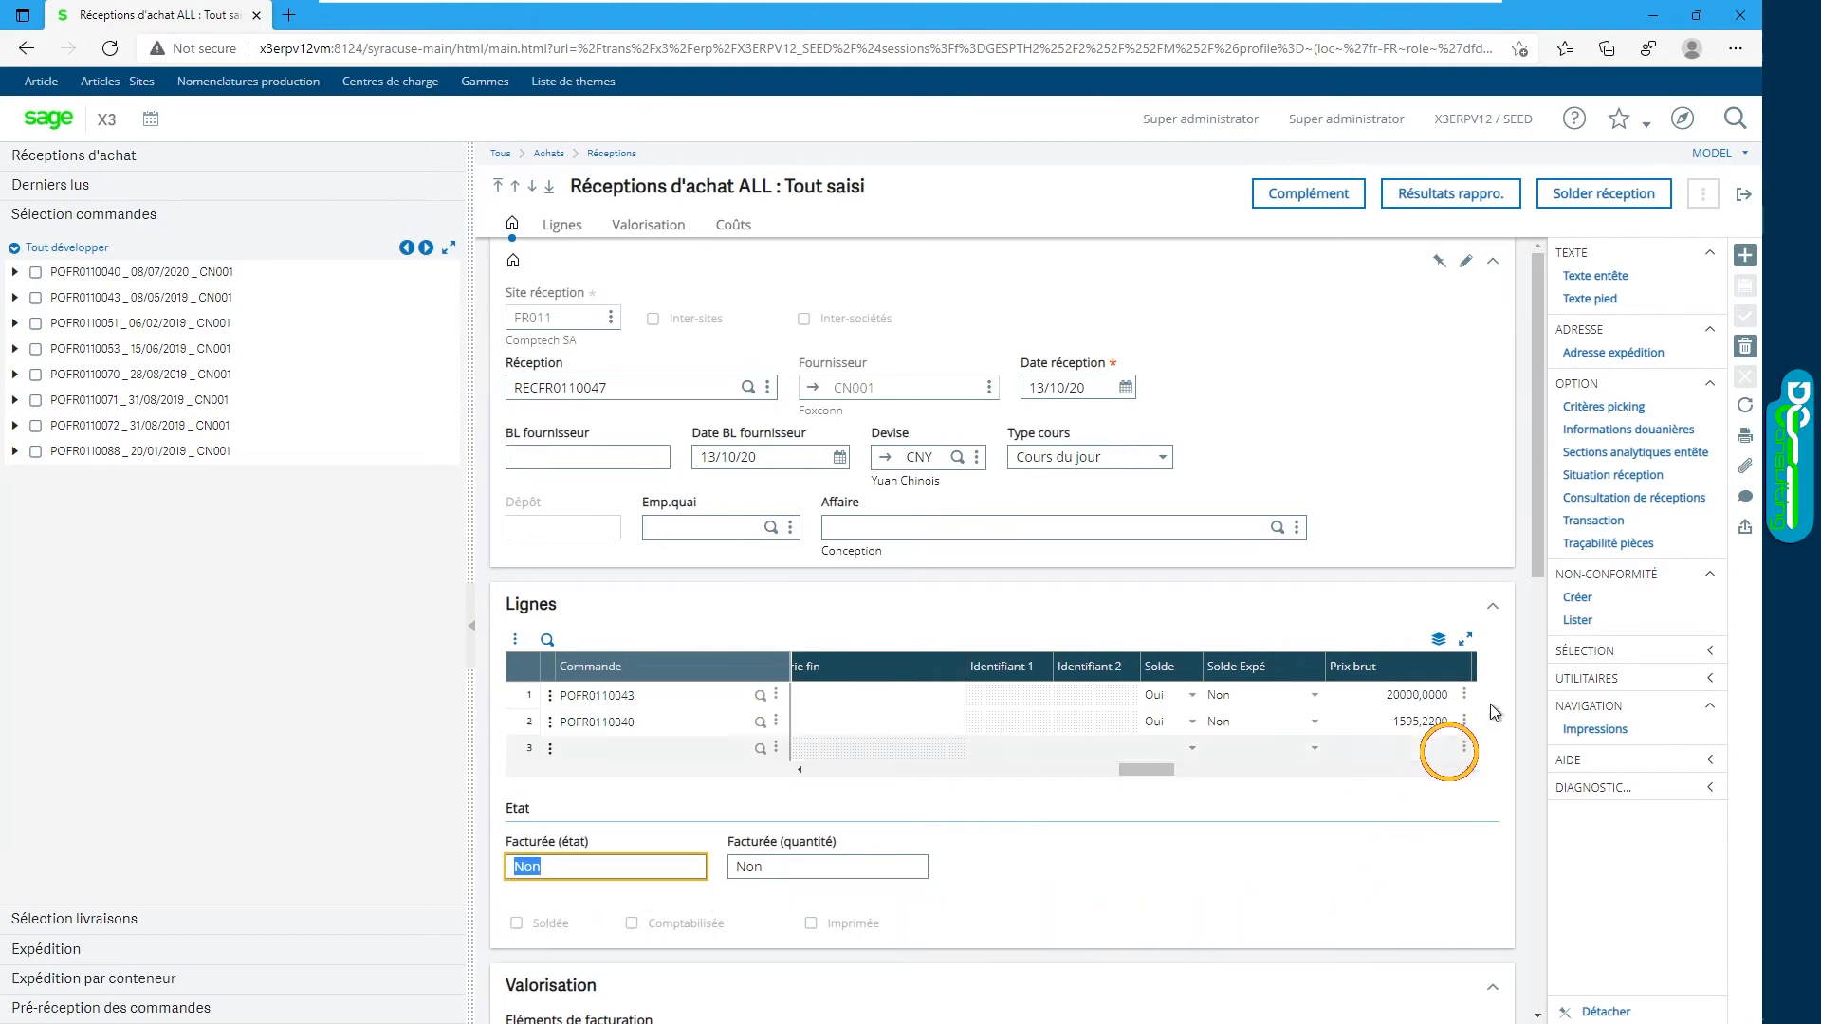
pyautogui.click(1642, 484)
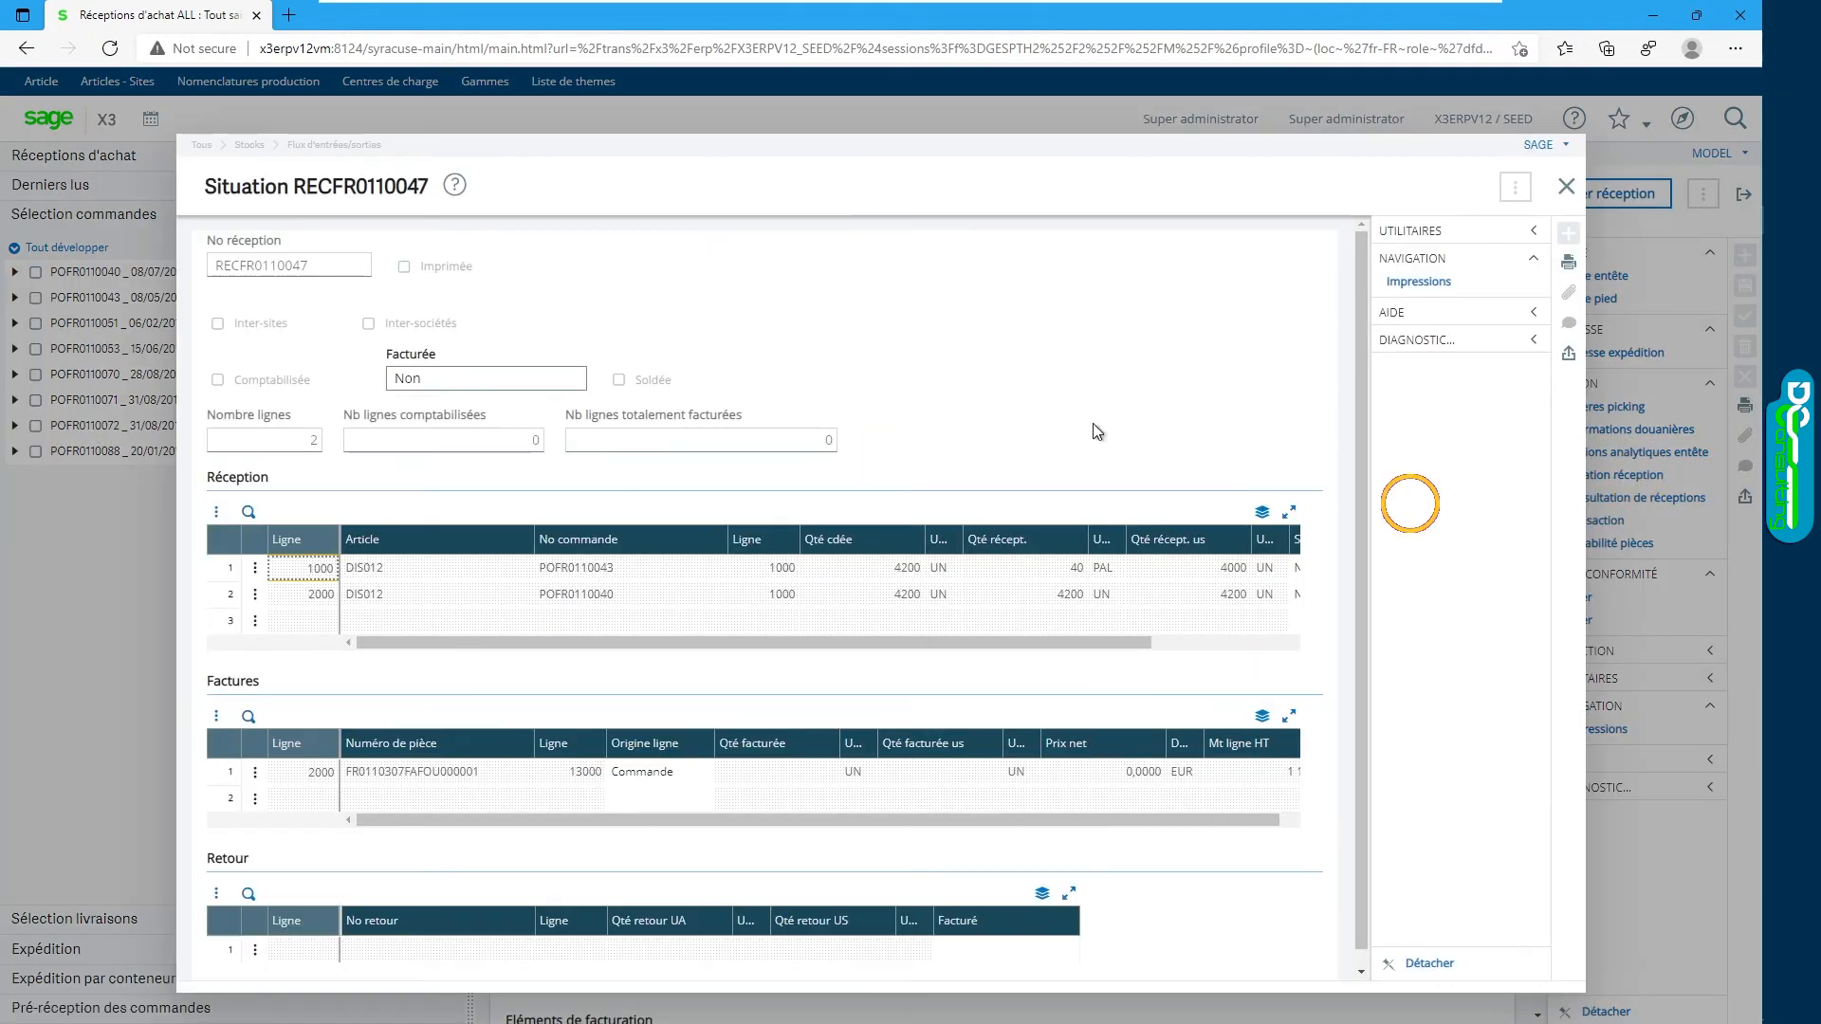
pyautogui.tripleClick(662, 162)
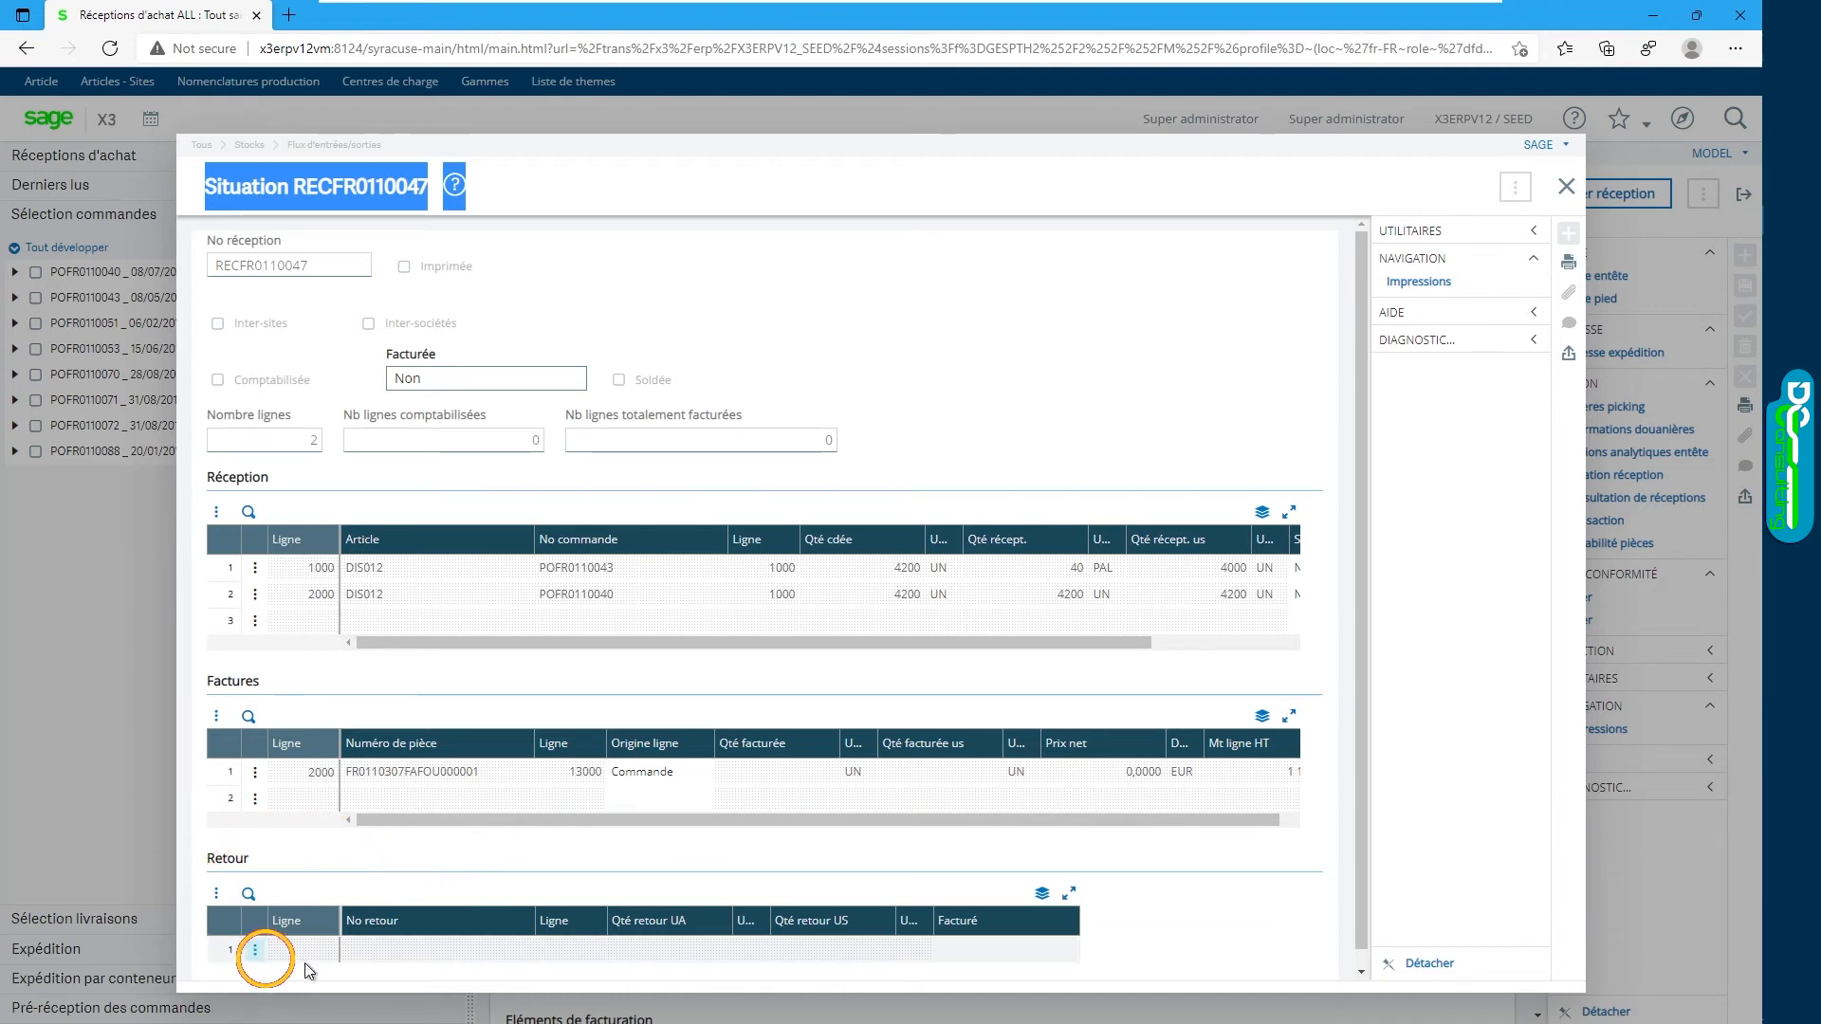
pyautogui.click(1566, 187)
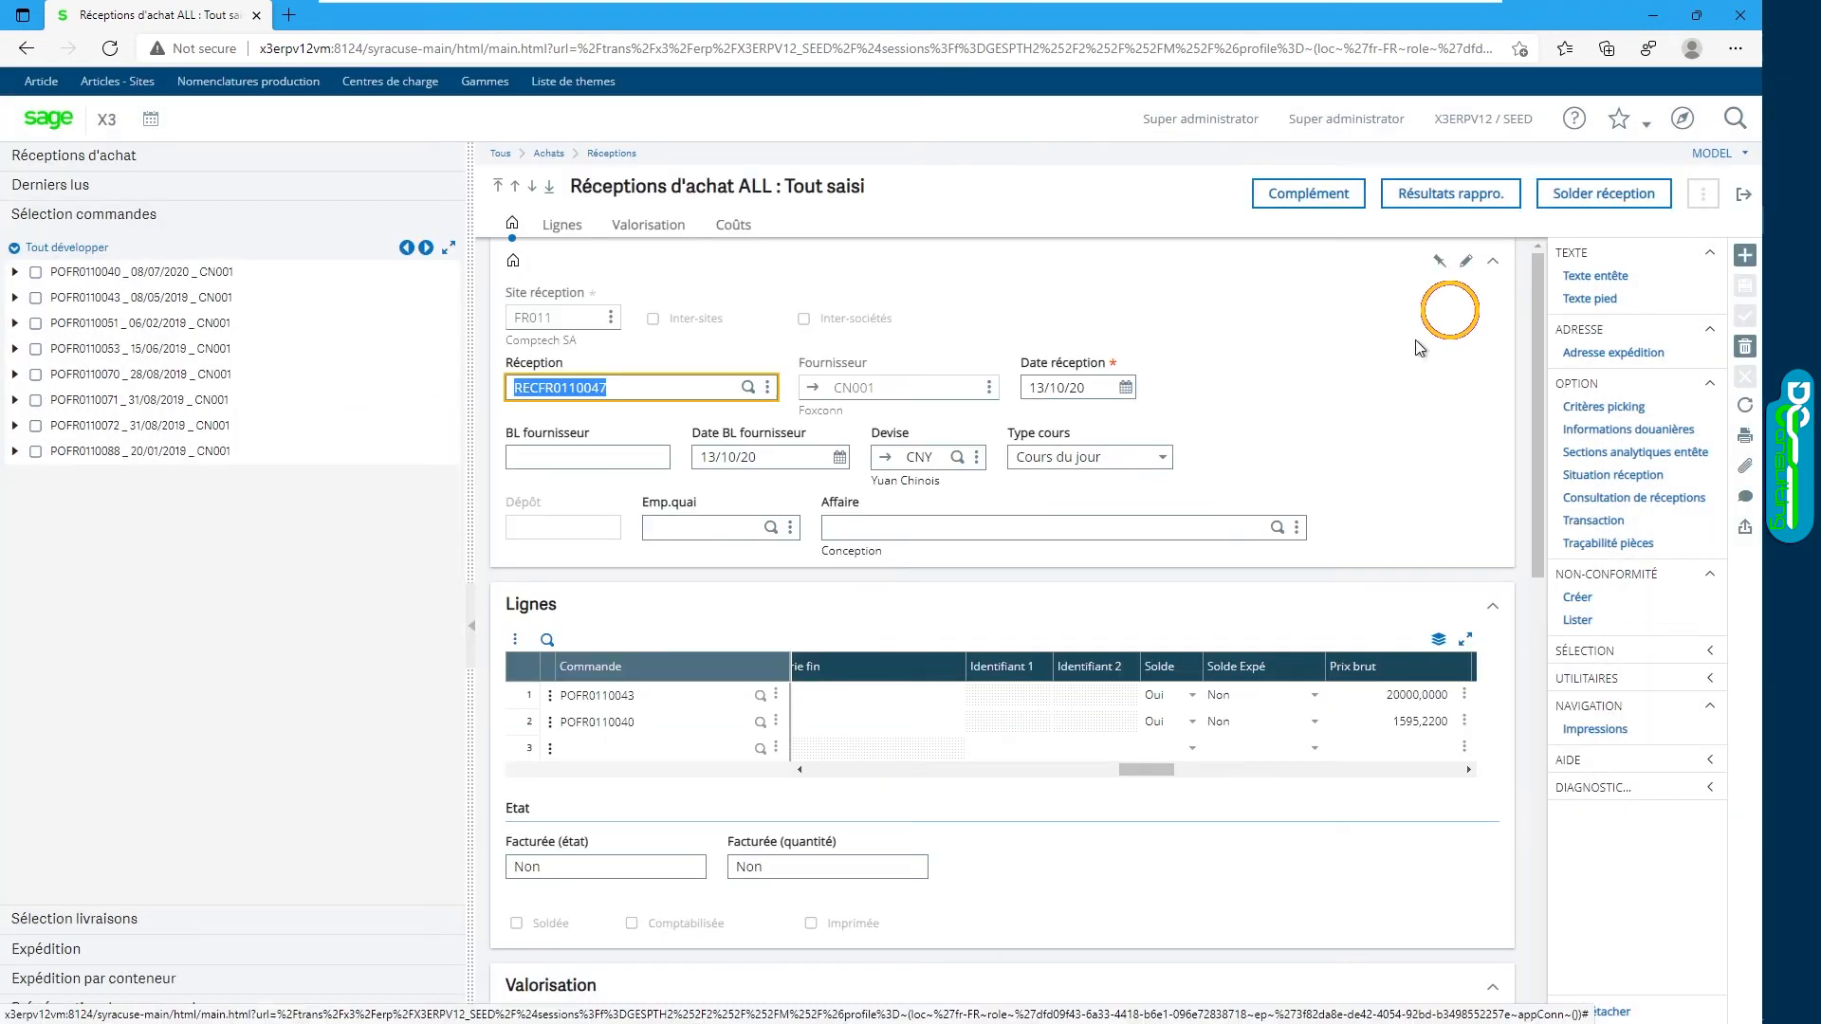
# - Examine the receipt's currency, invoicing elements, taxes, total amounts and purchase cost breakdown
pyautogui.scroll(-5, 1321, 424)
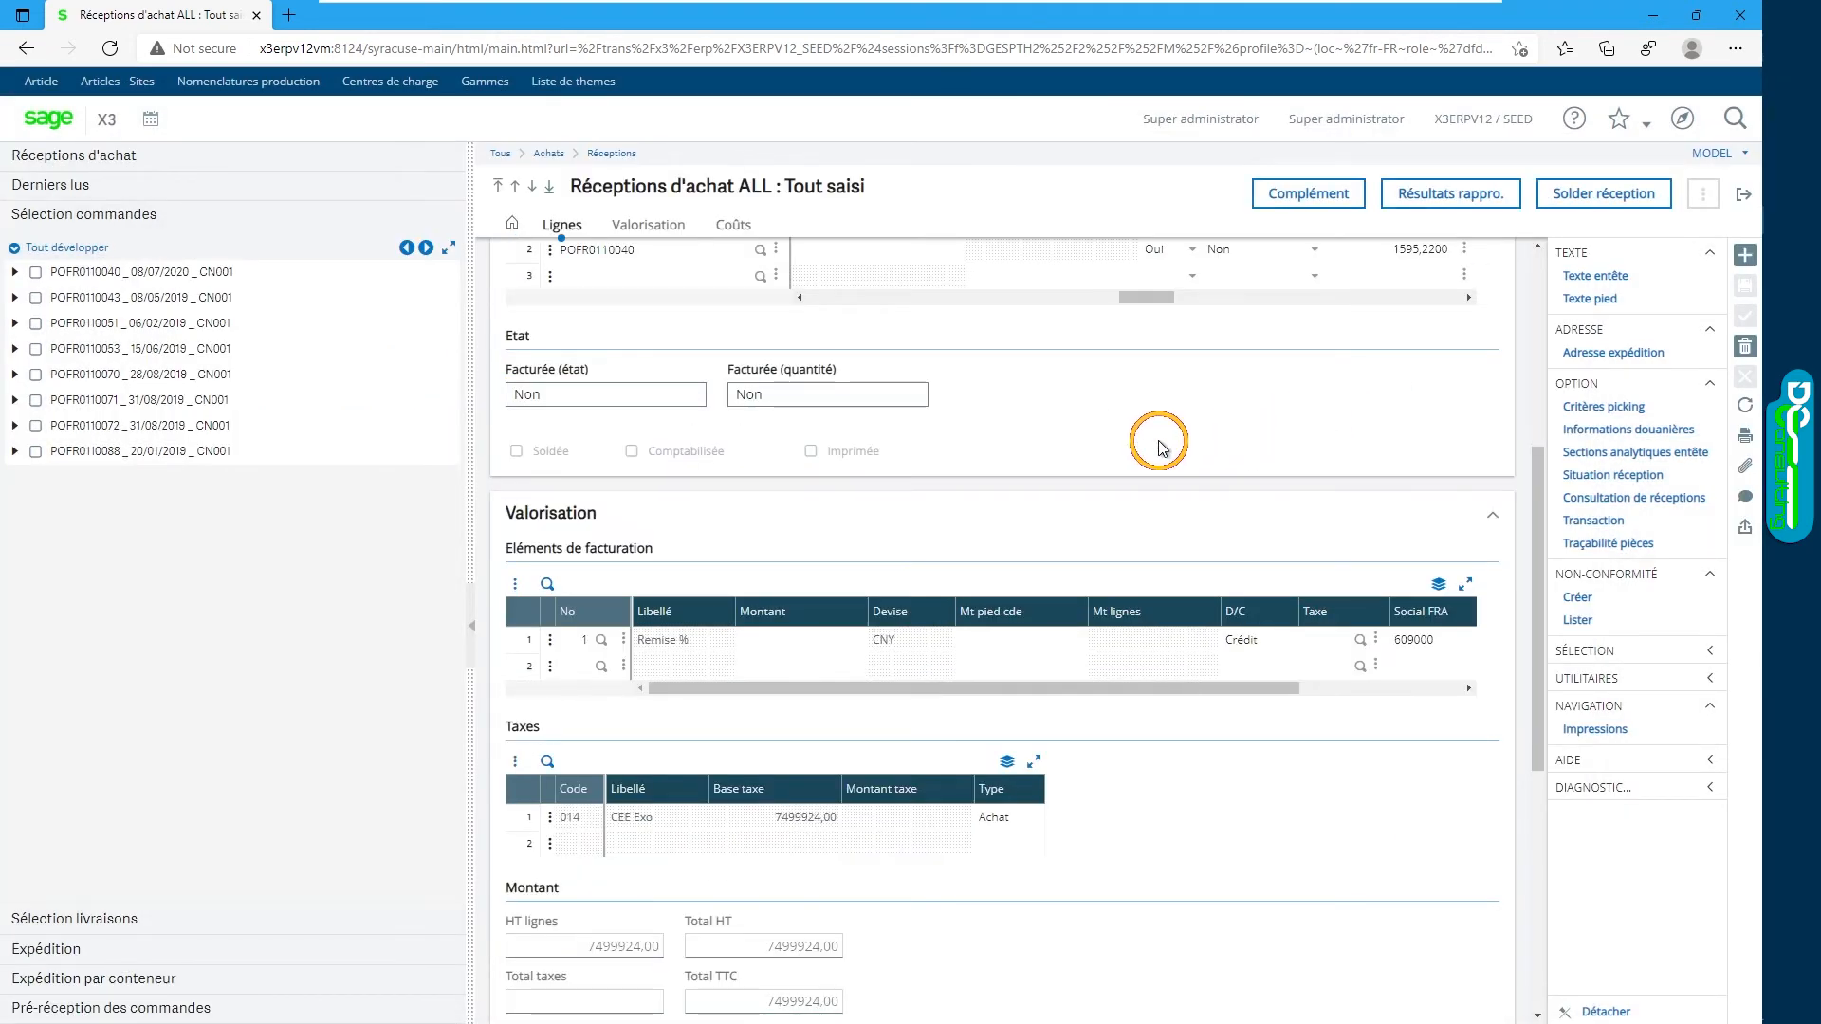
pyautogui.scroll(5, 1159, 445)
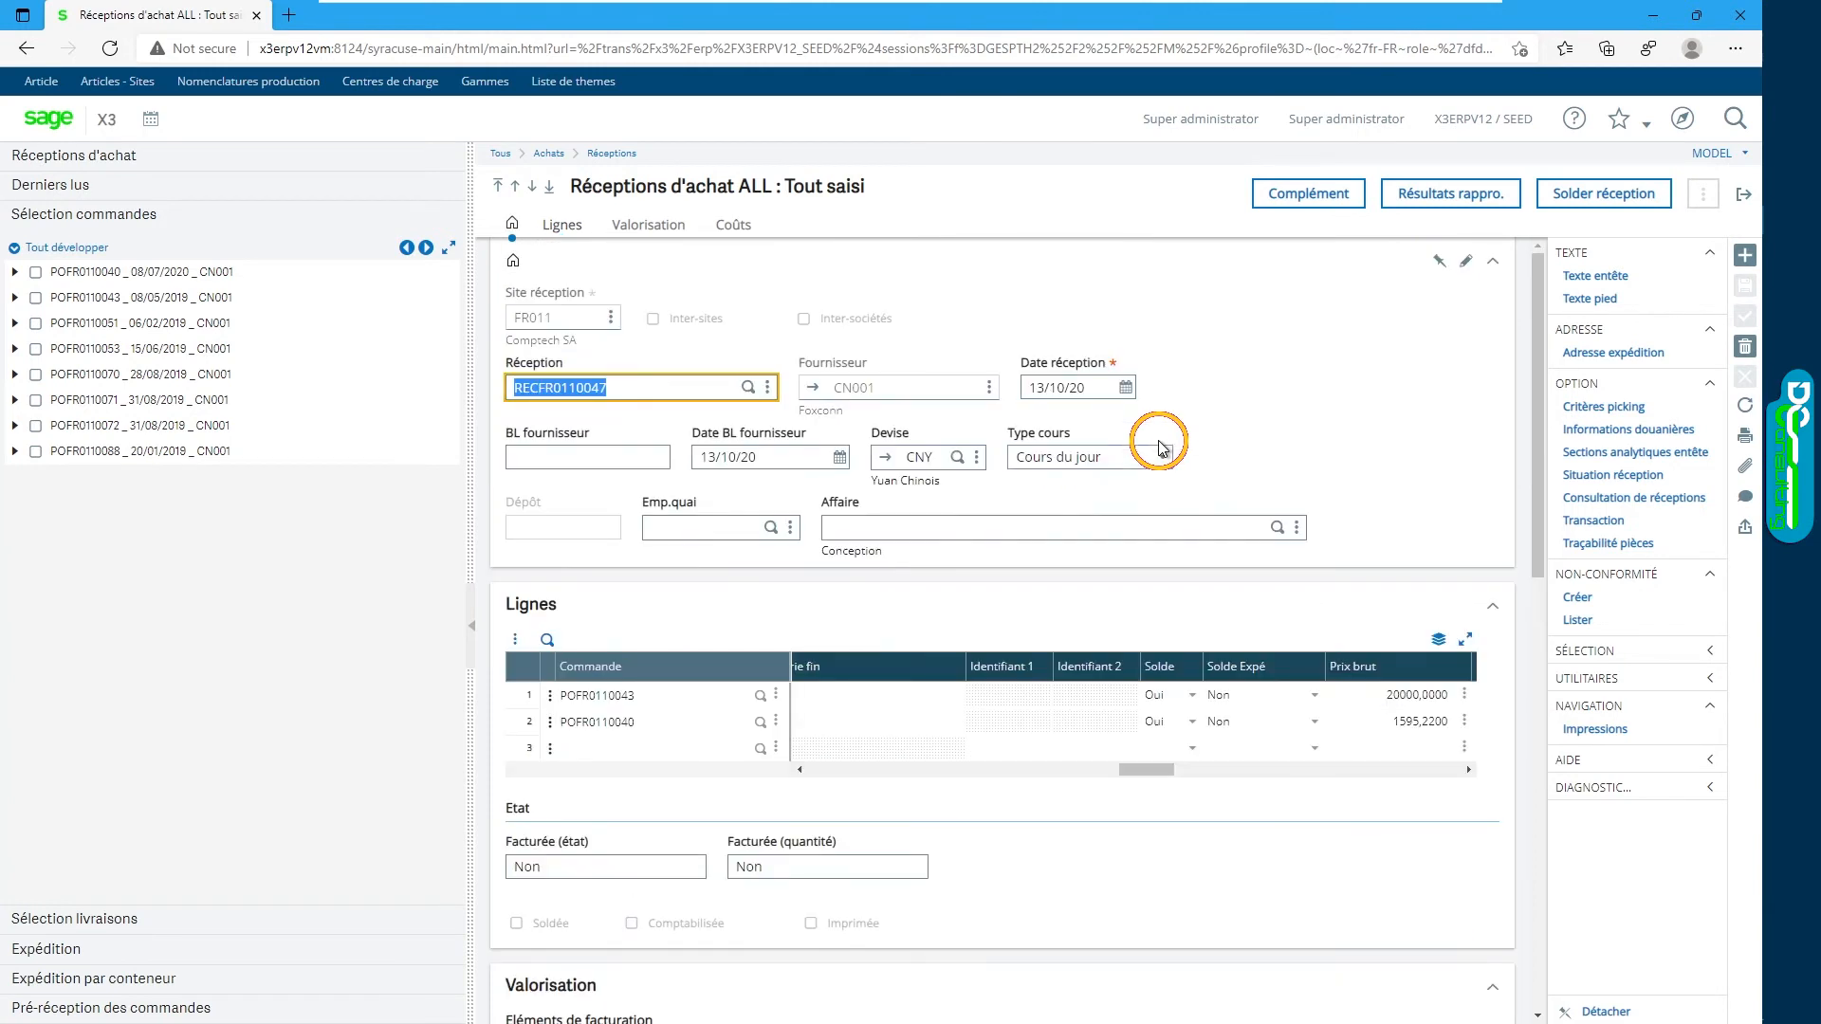
pyautogui.click(922, 457)
pyautogui.doubleClick(920, 456)
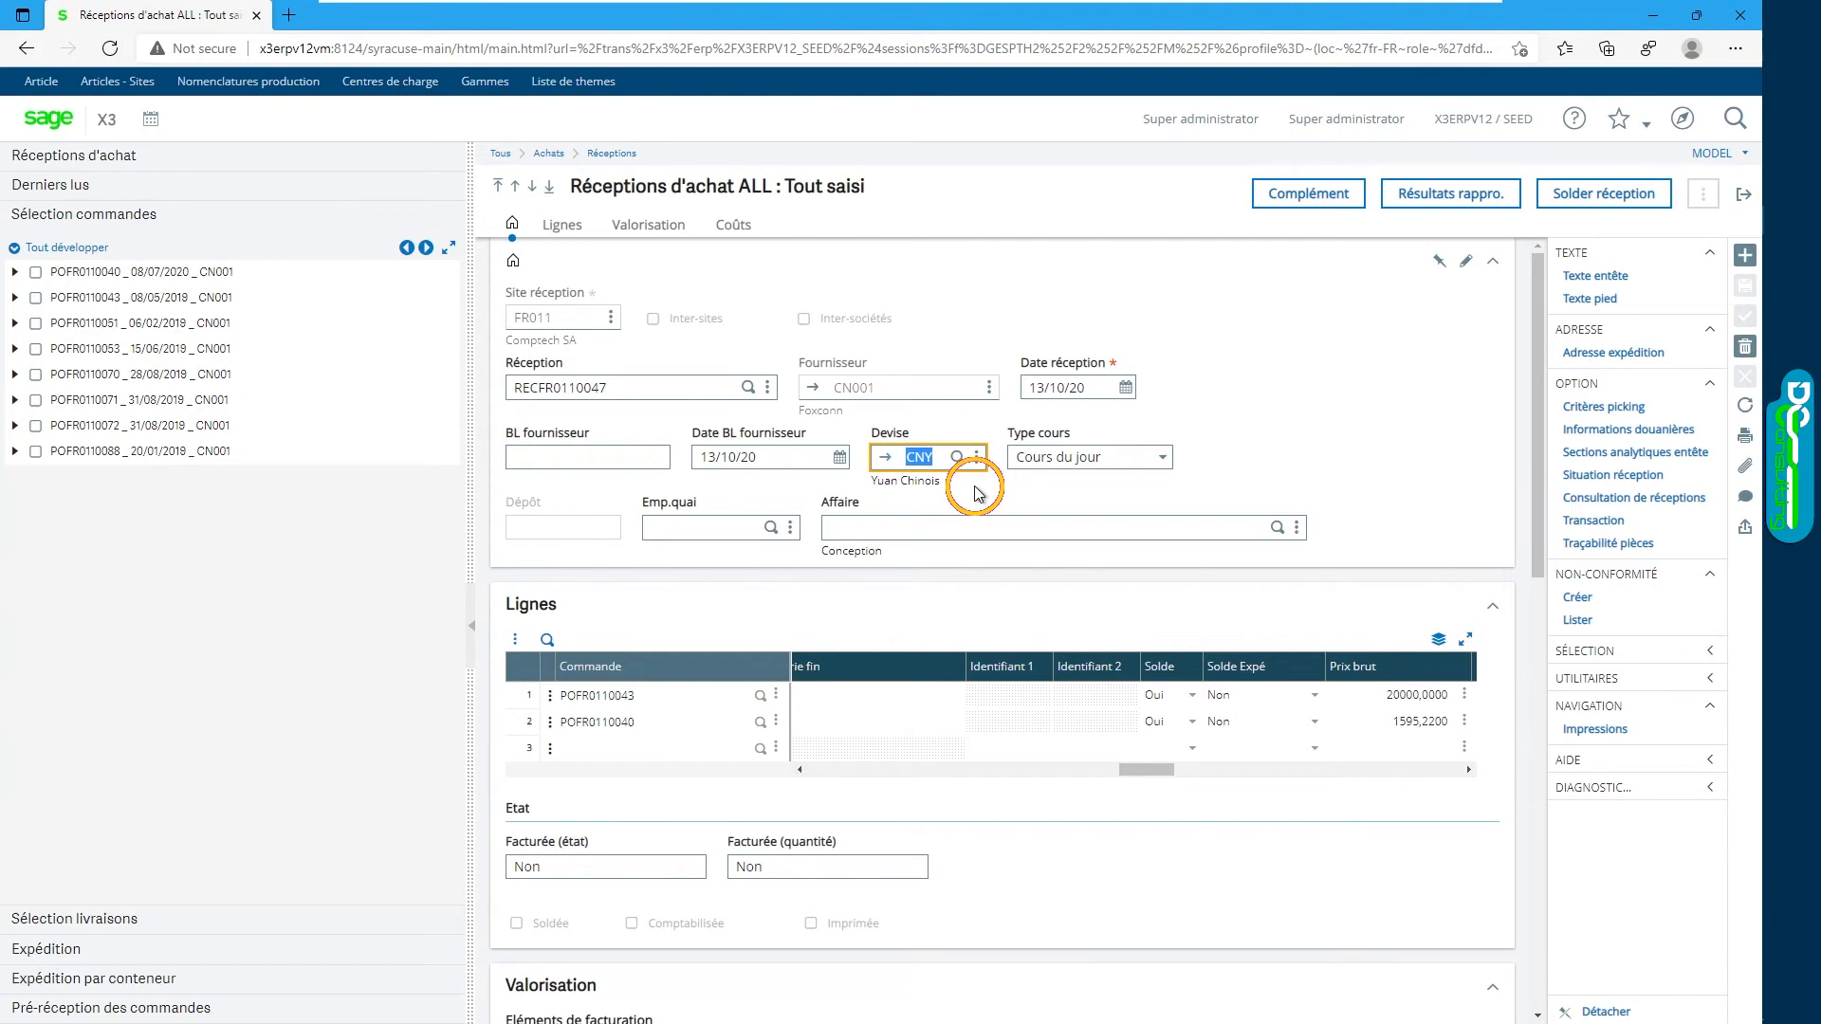
pyautogui.scroll(-7, 977, 491)
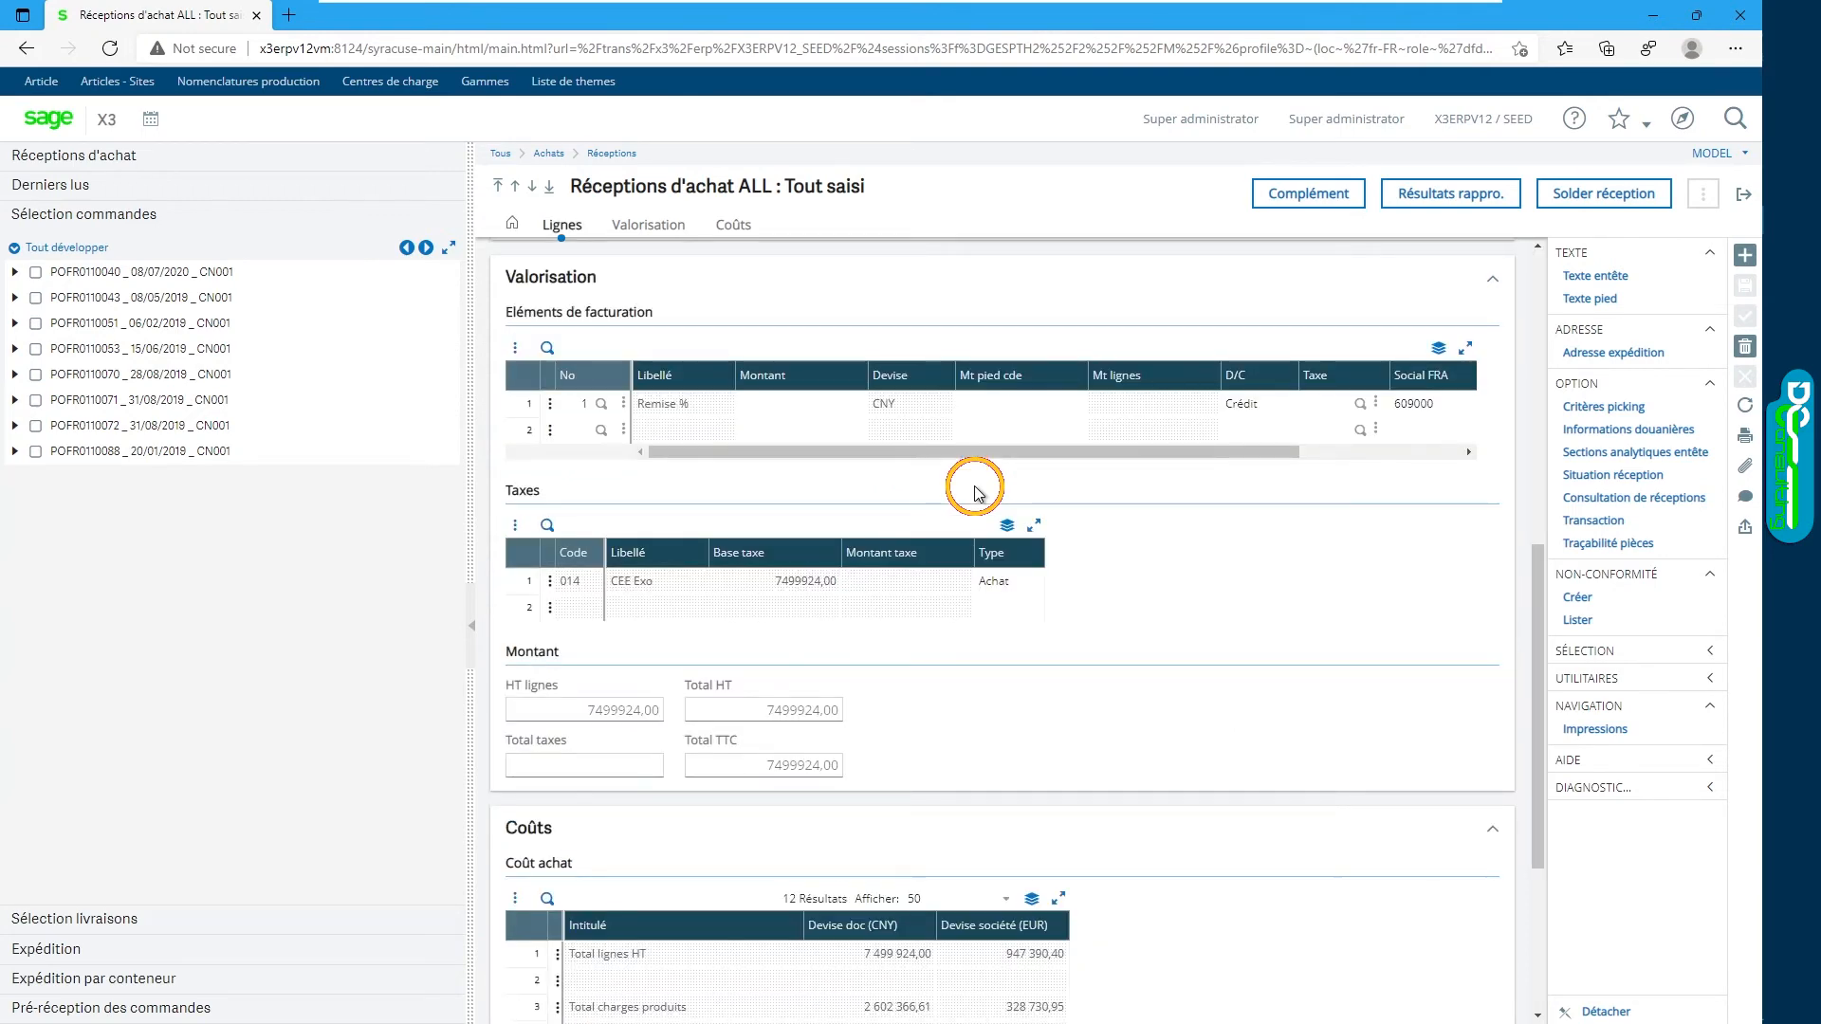
pyautogui.scroll(-3, 977, 491)
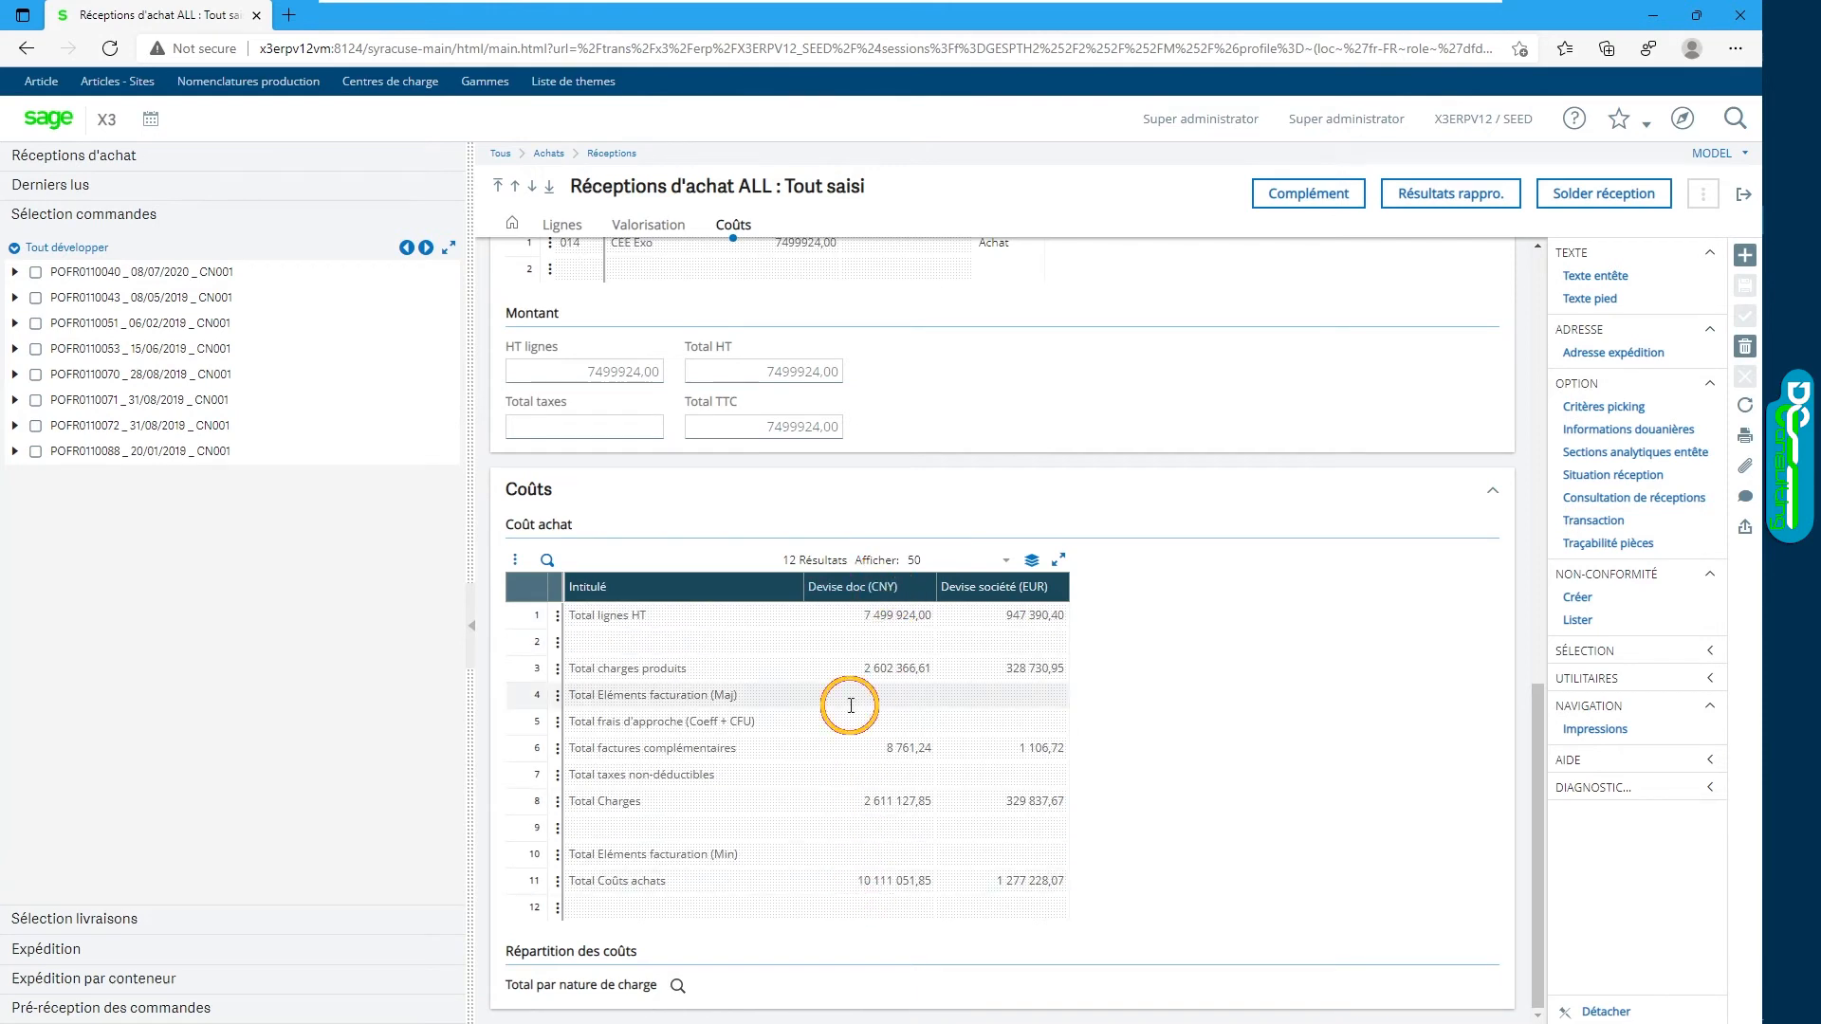
# - Review the receipt's complementary information, covering the invoicing supplier, weights, volume and transport registration fields
pyautogui.click(1316, 199)
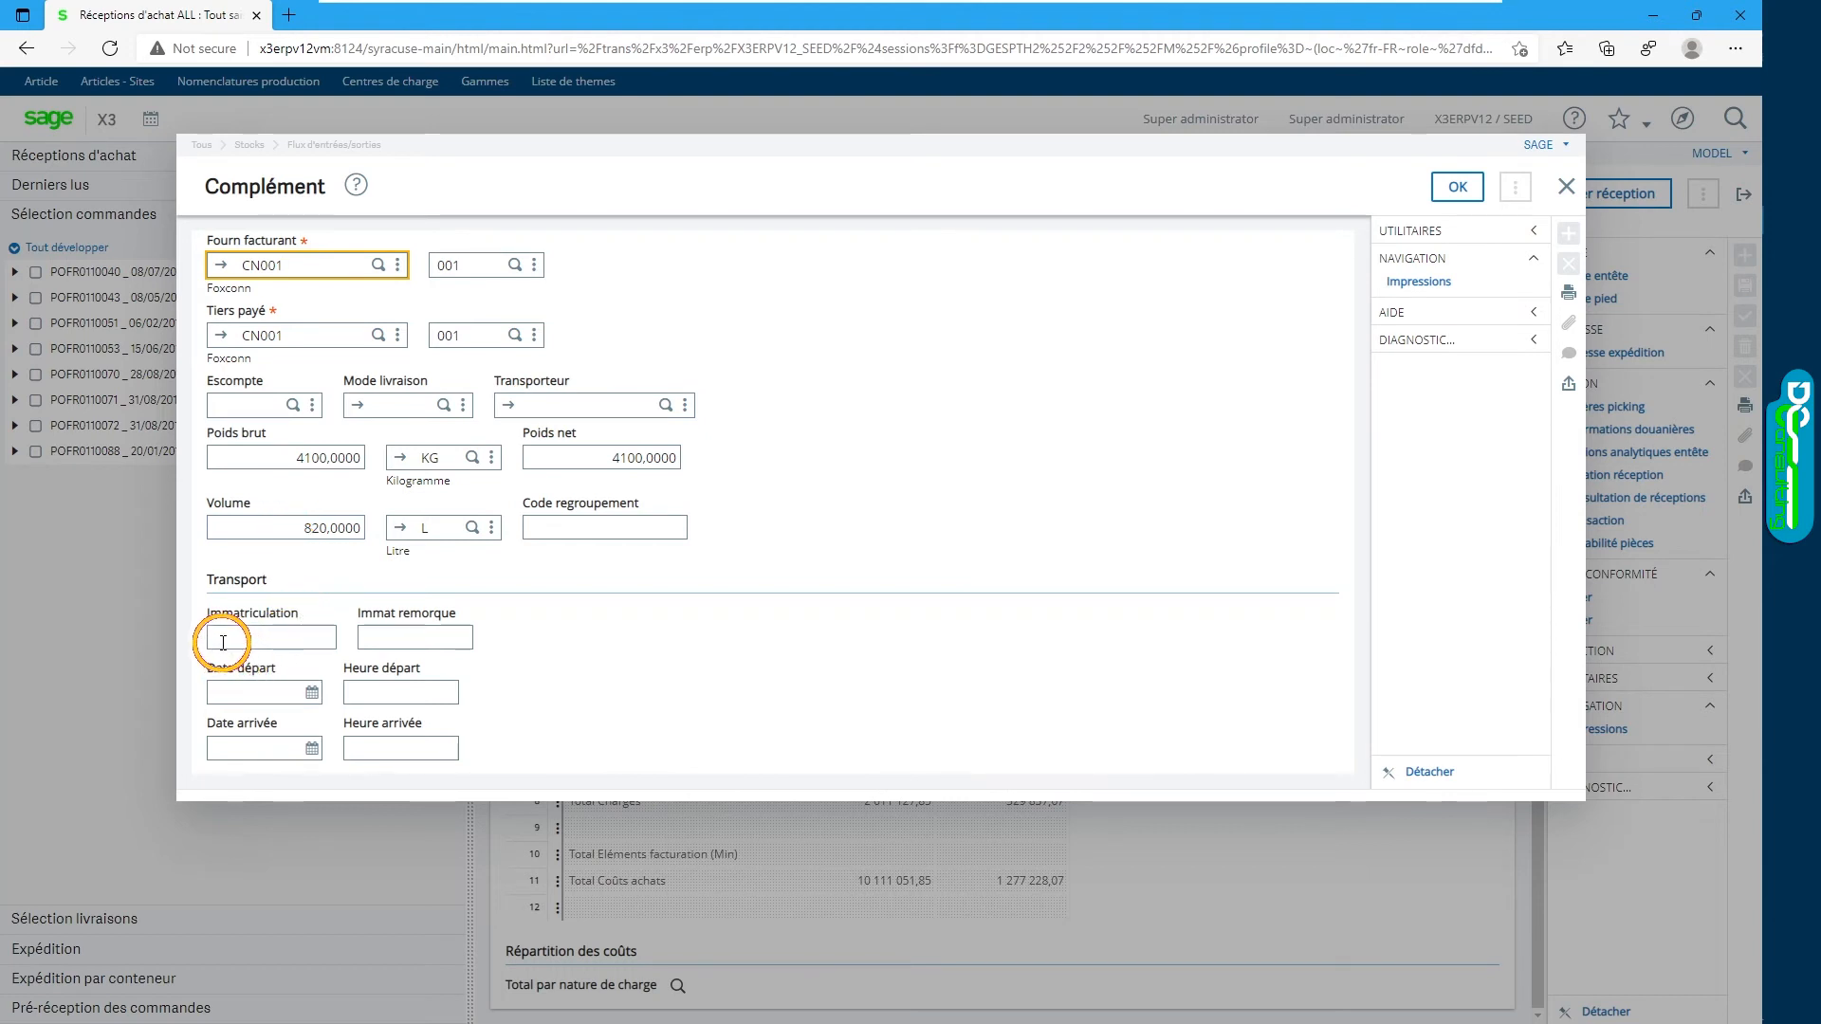
pyautogui.click(406, 636)
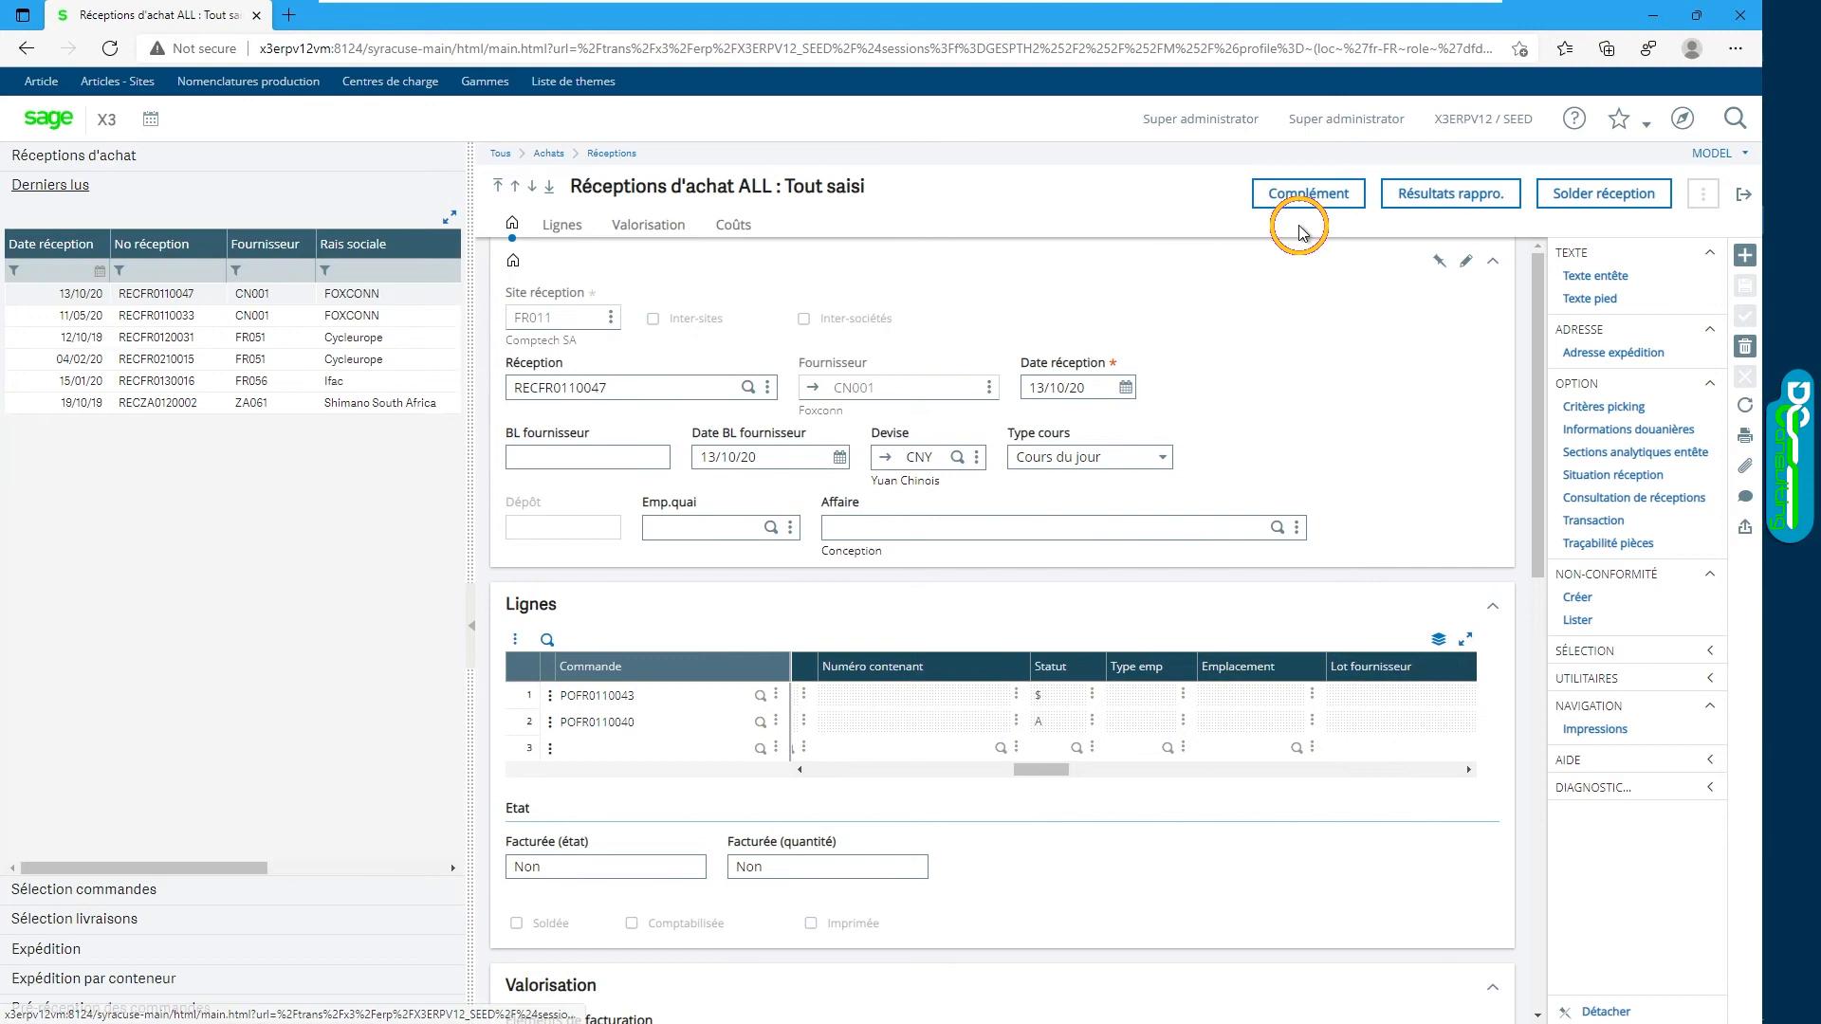
# - Open recent receipt RECFR0110033 and examine its purchase costs, including landed costs and the breakdown by charge type
pyautogui.scroll(-2, 1272, 423)
pyautogui.scroll(-10, 1276, 432)
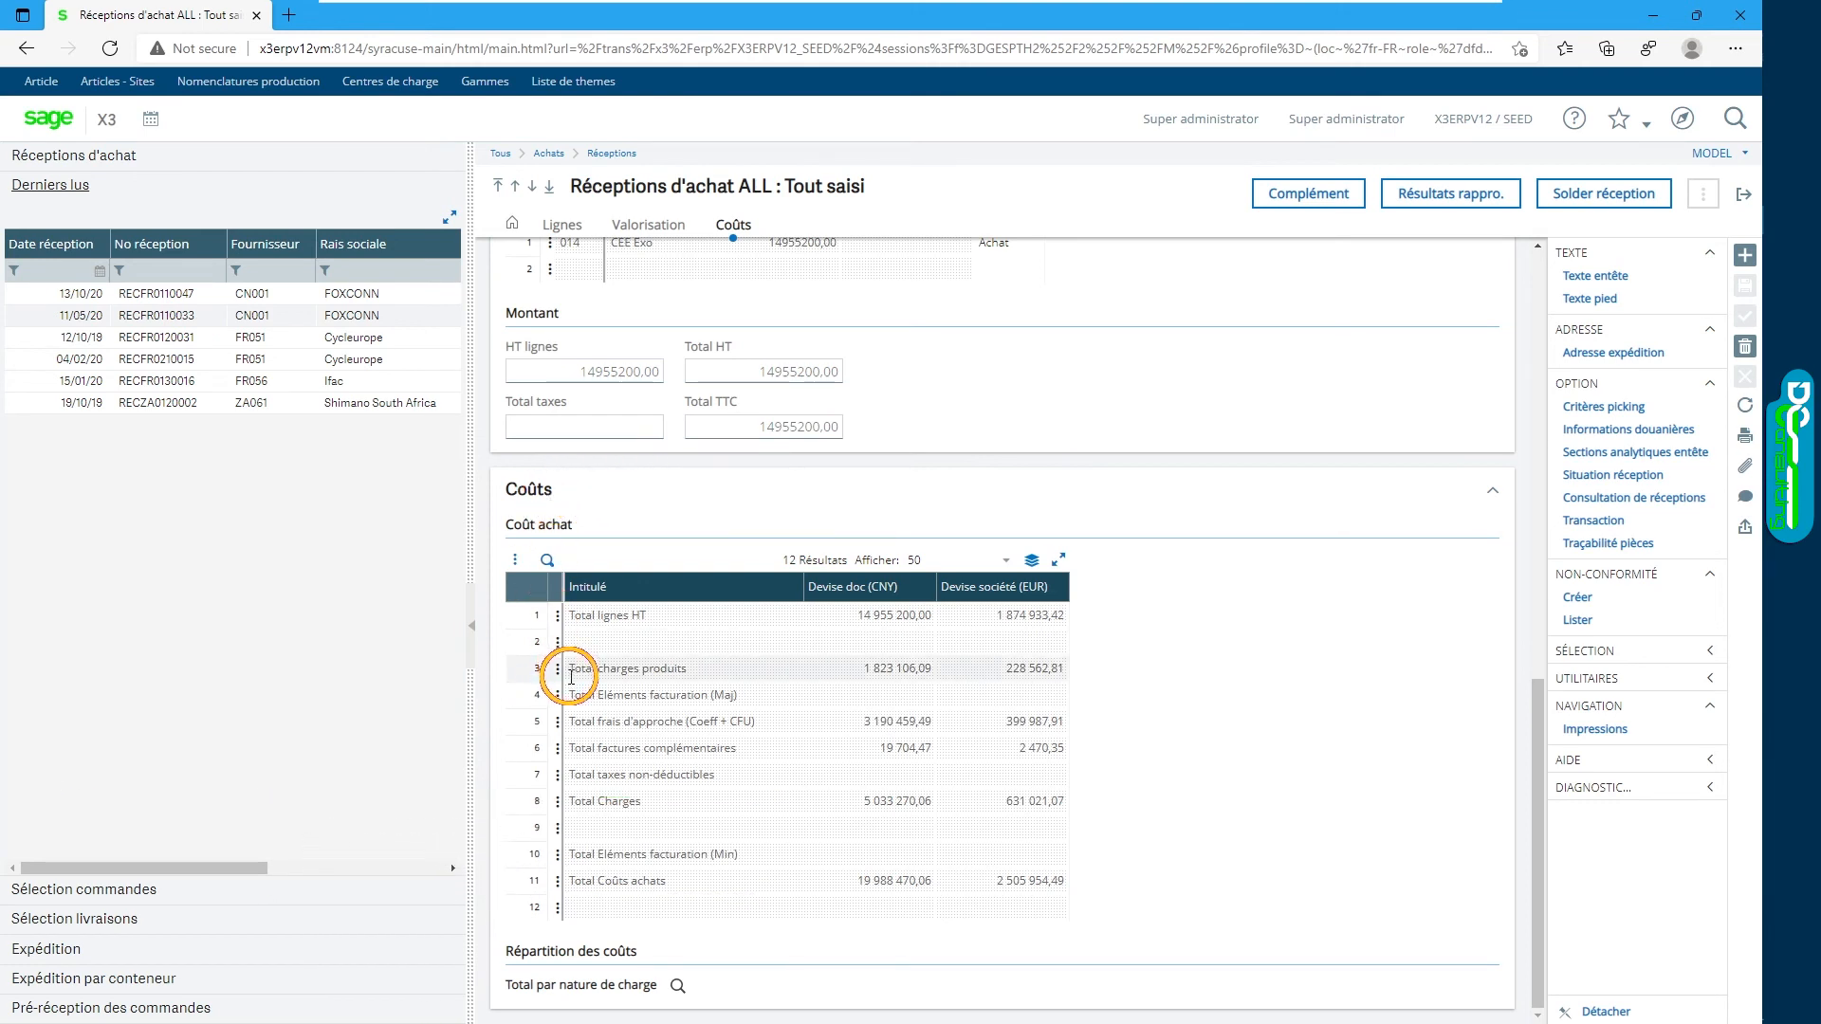
pyautogui.click(570, 725)
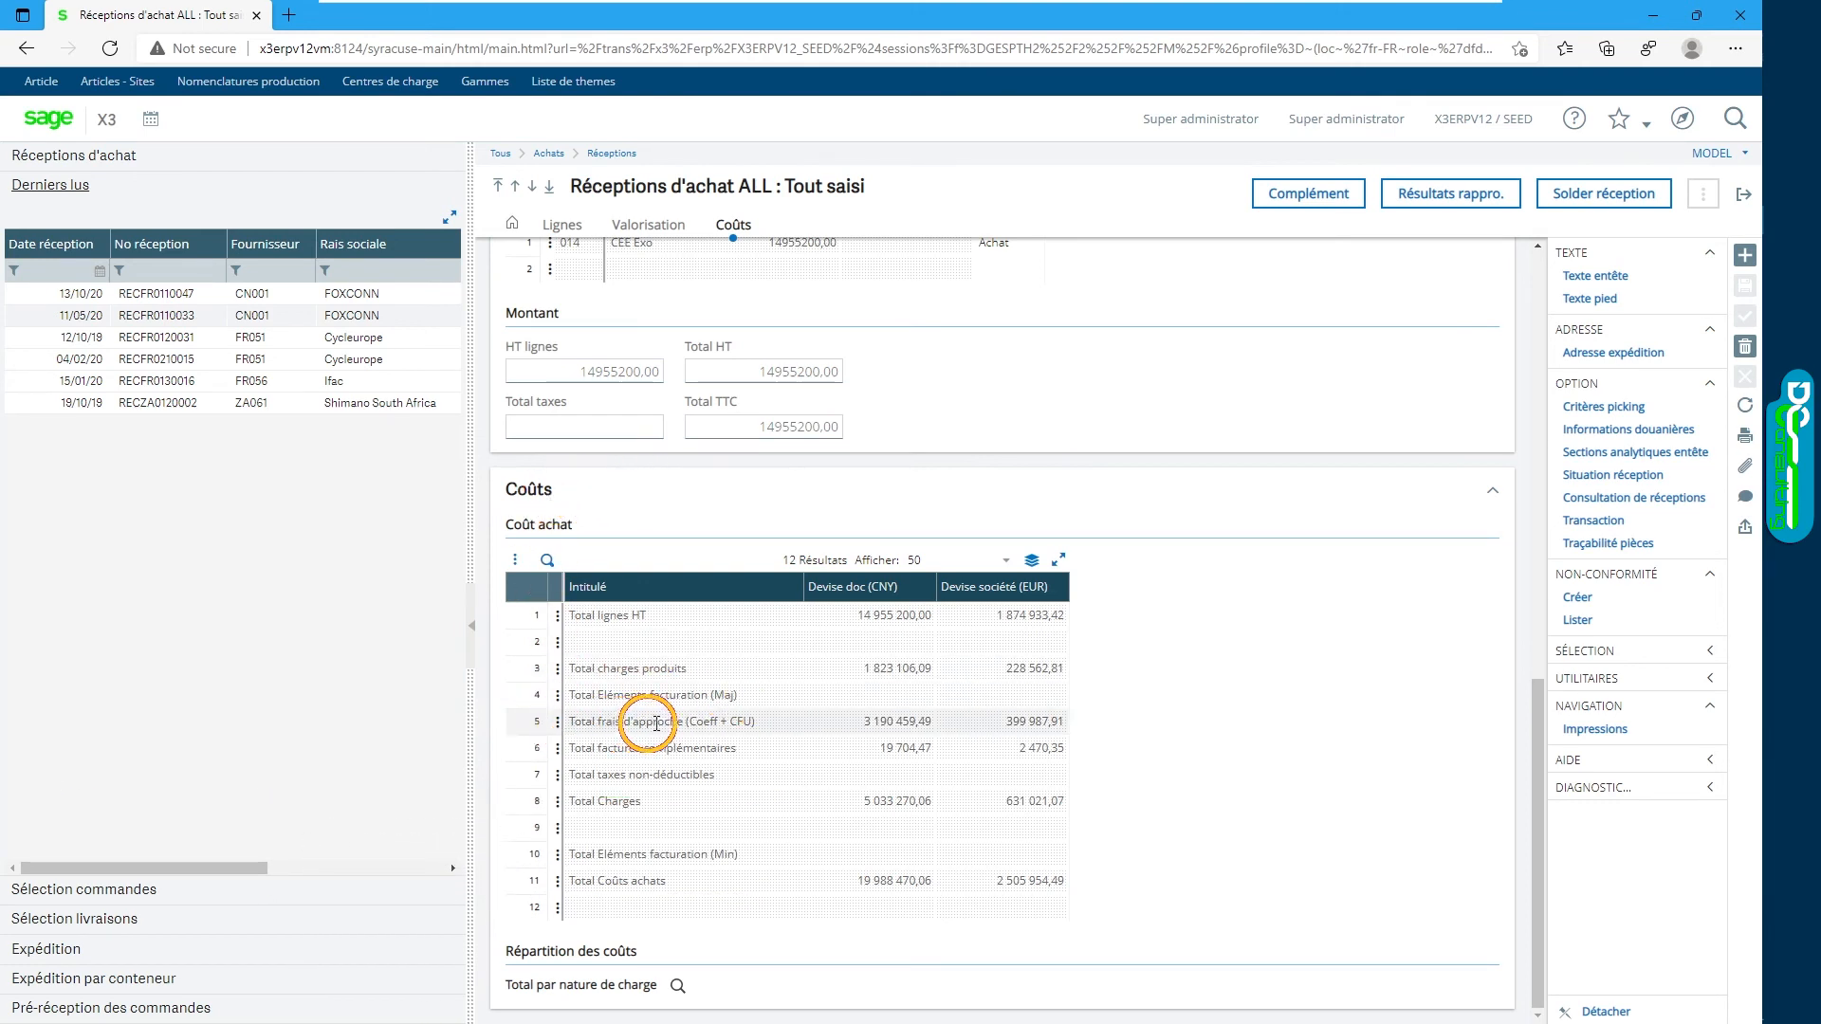
pyautogui.click(1011, 725)
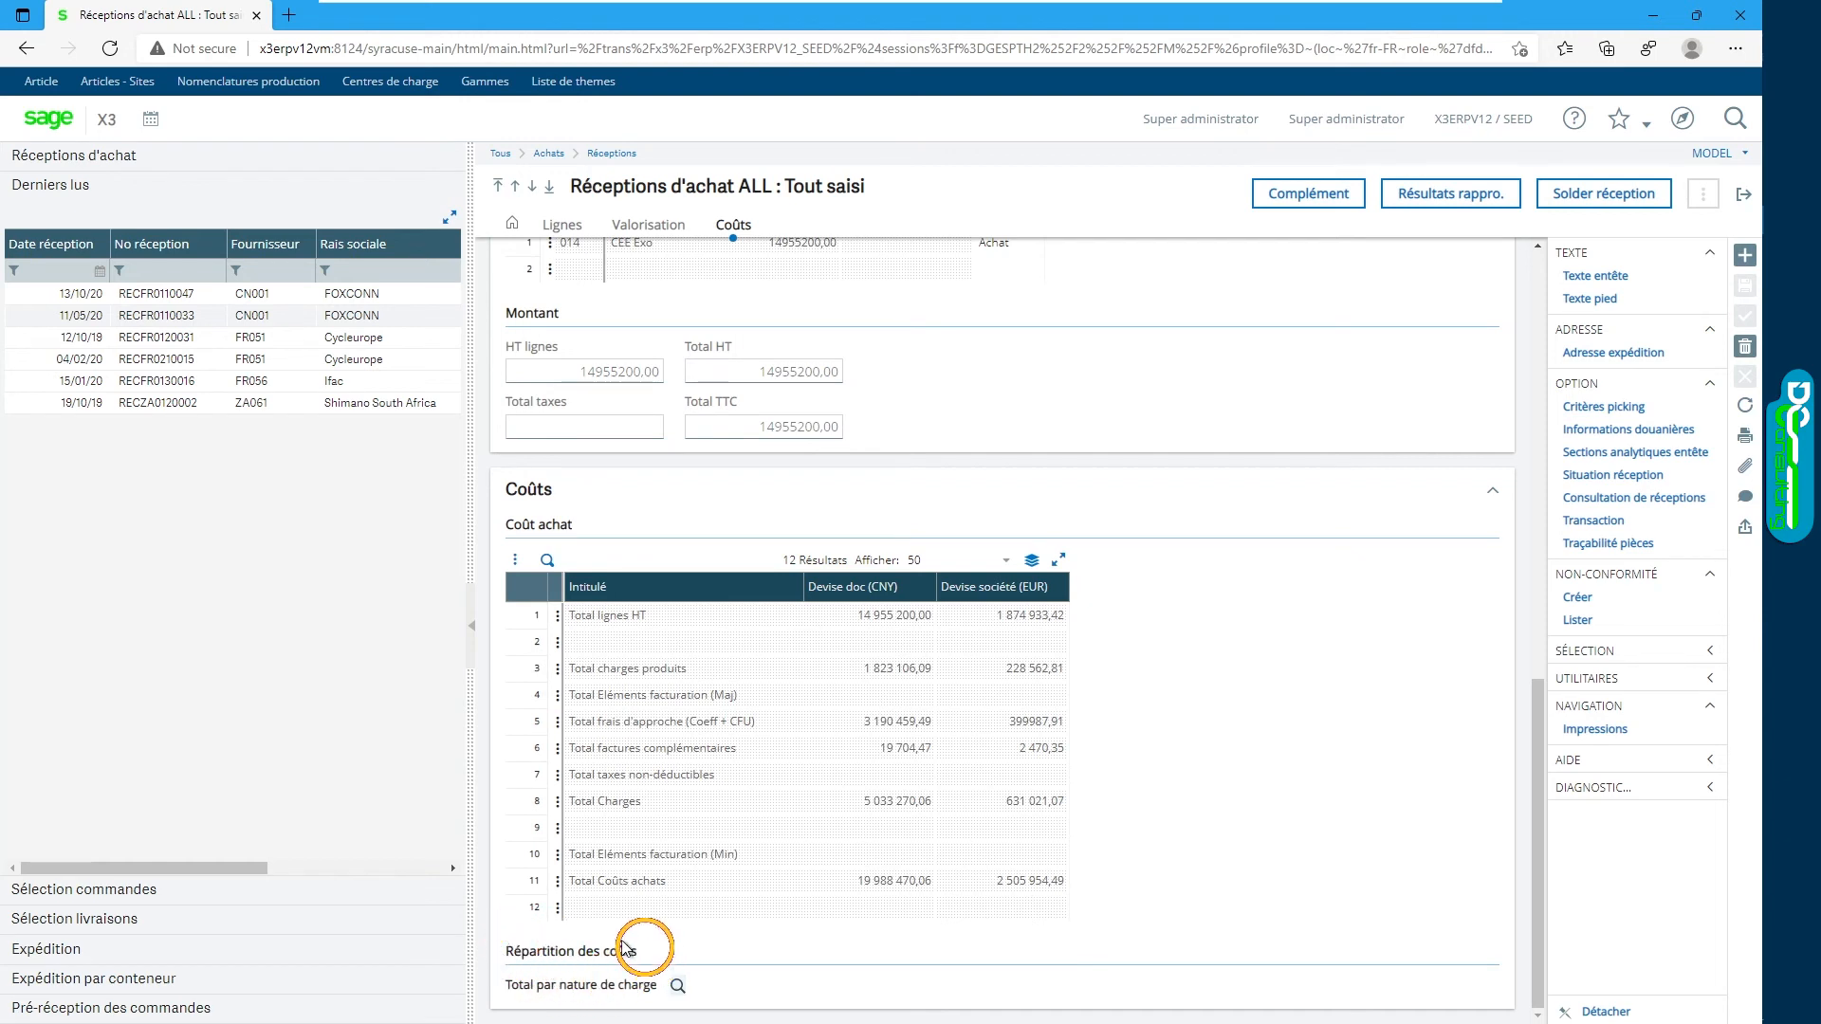
pyautogui.click(677, 986)
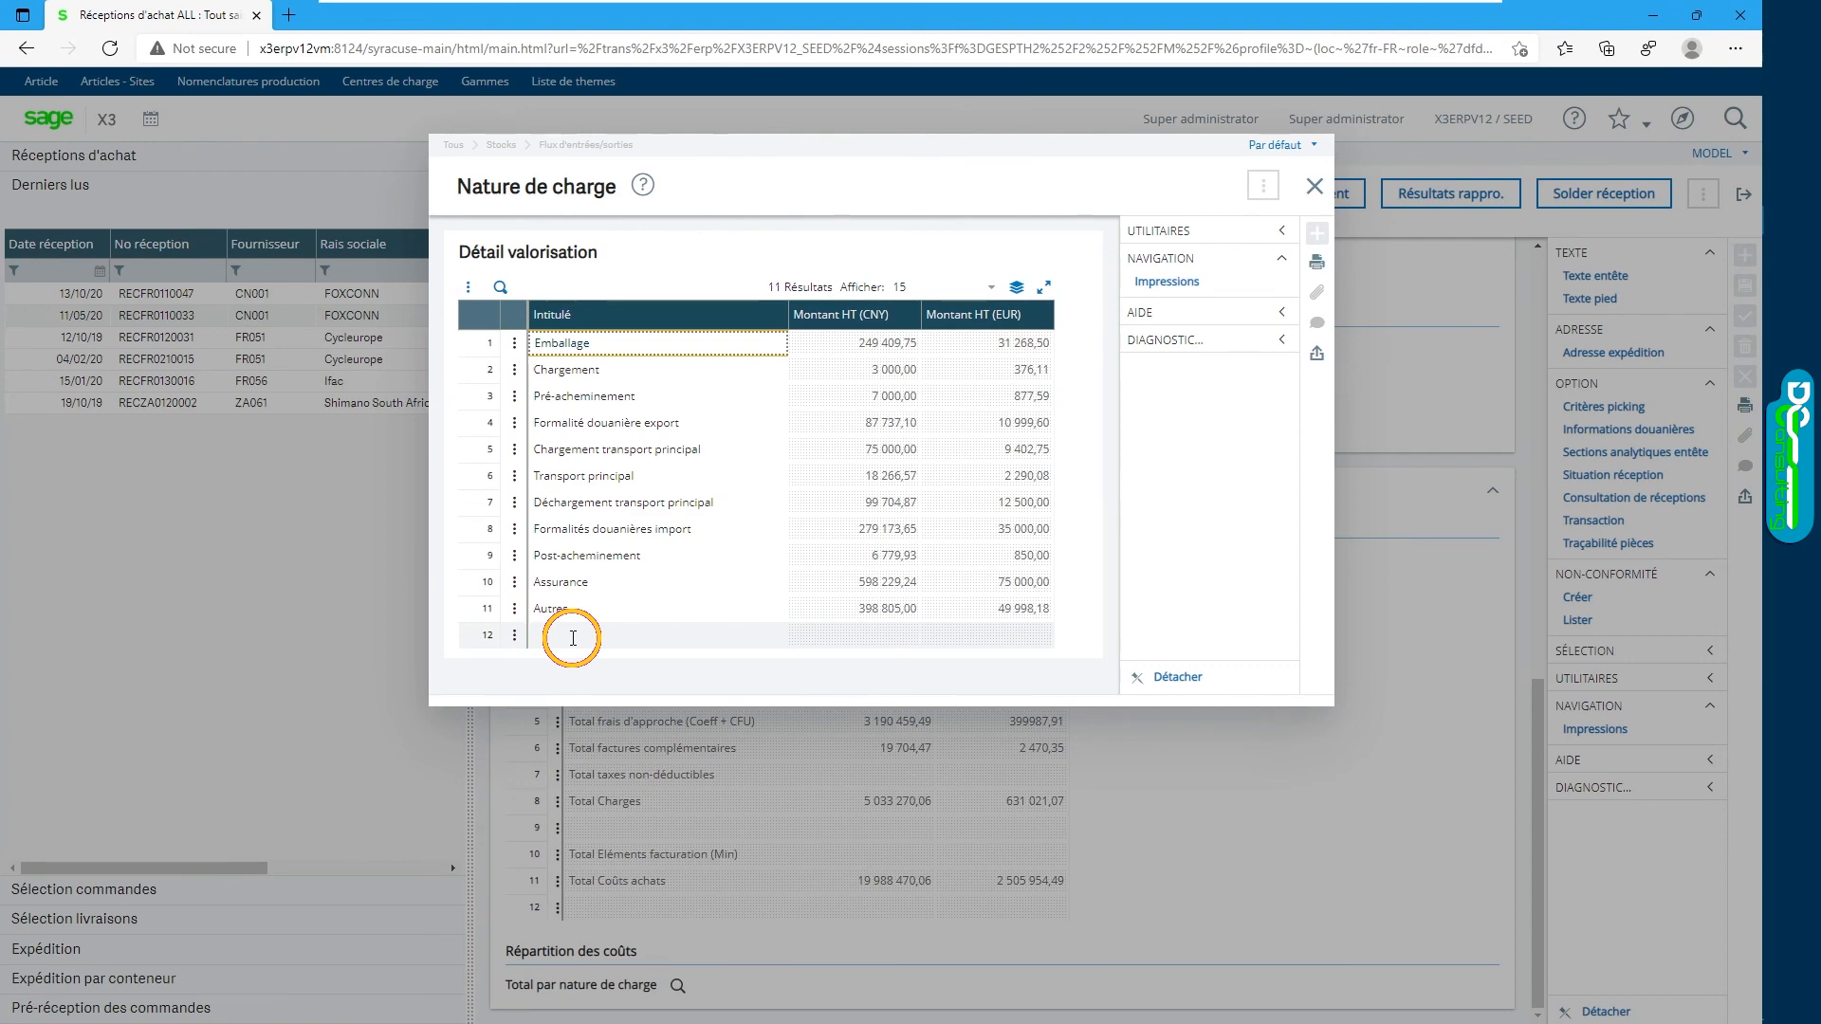
pyautogui.click(1315, 185)
# - Review the individual print parameters of the BONRCP report for receipt RECFR0110033 and return to the receipt without printing
pyautogui.scroll(10, 1272, 427)
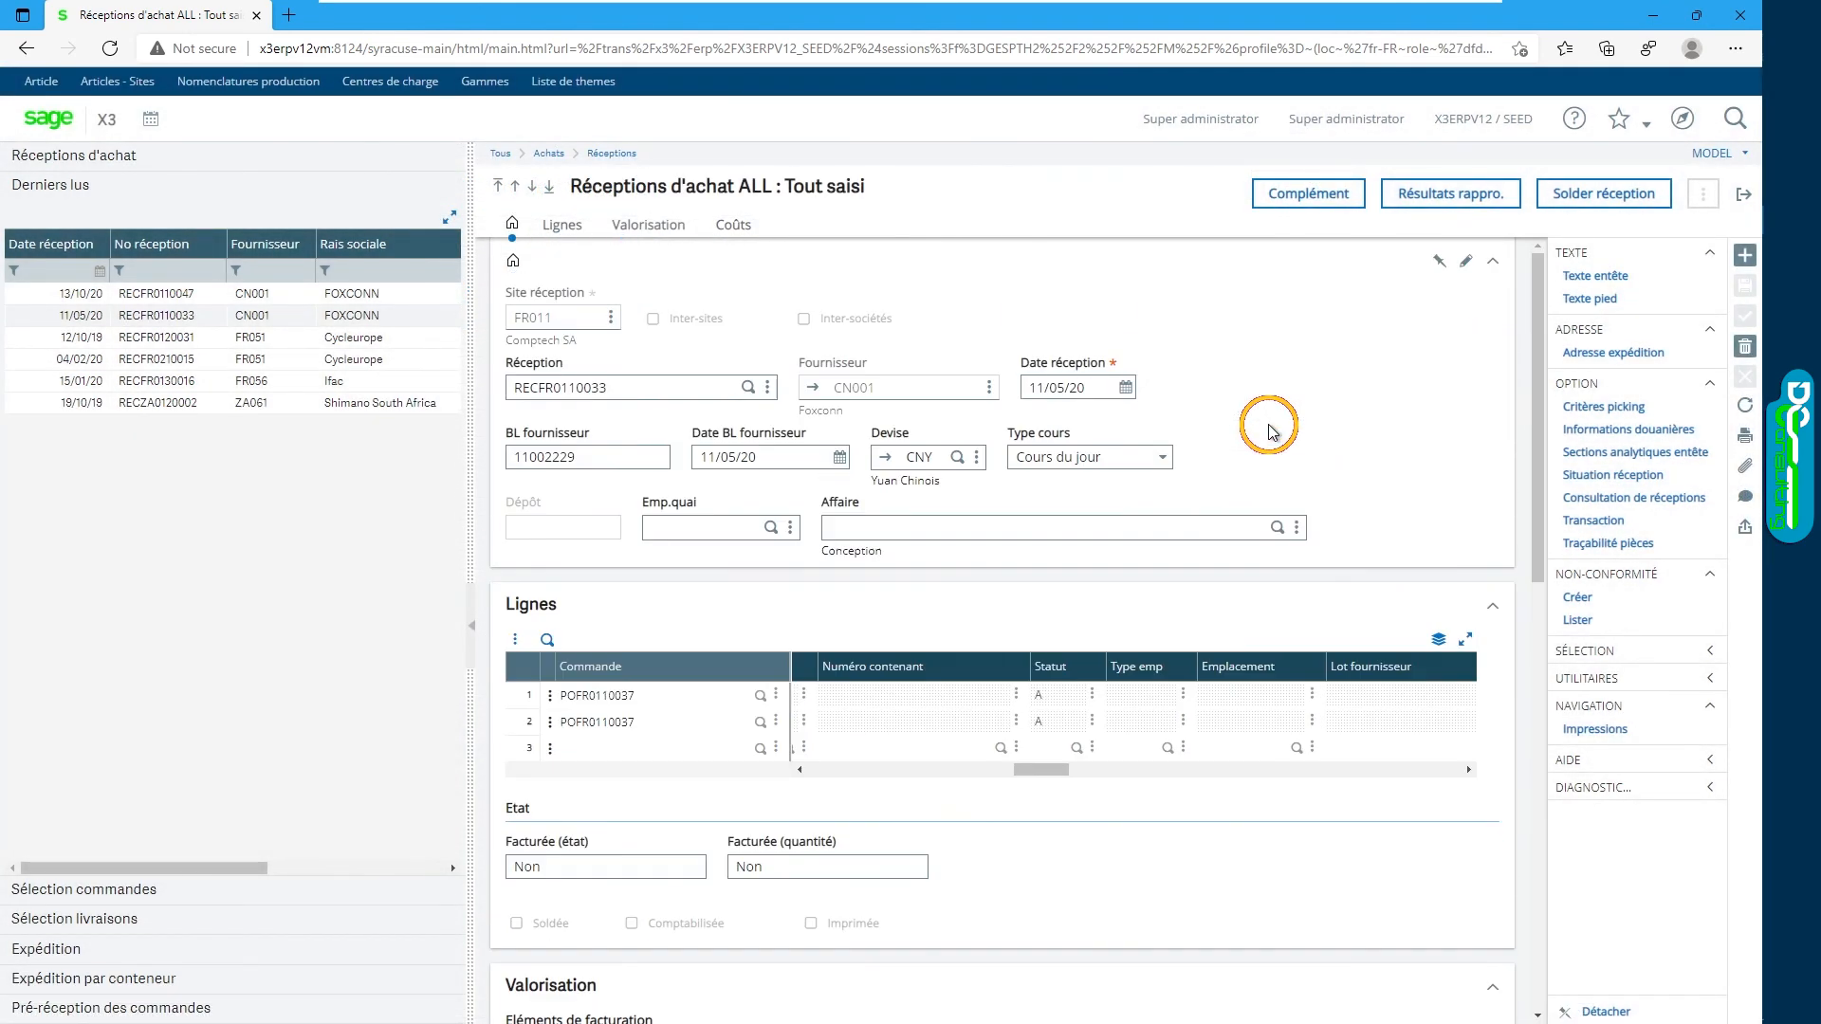
pyautogui.click(1718, 432)
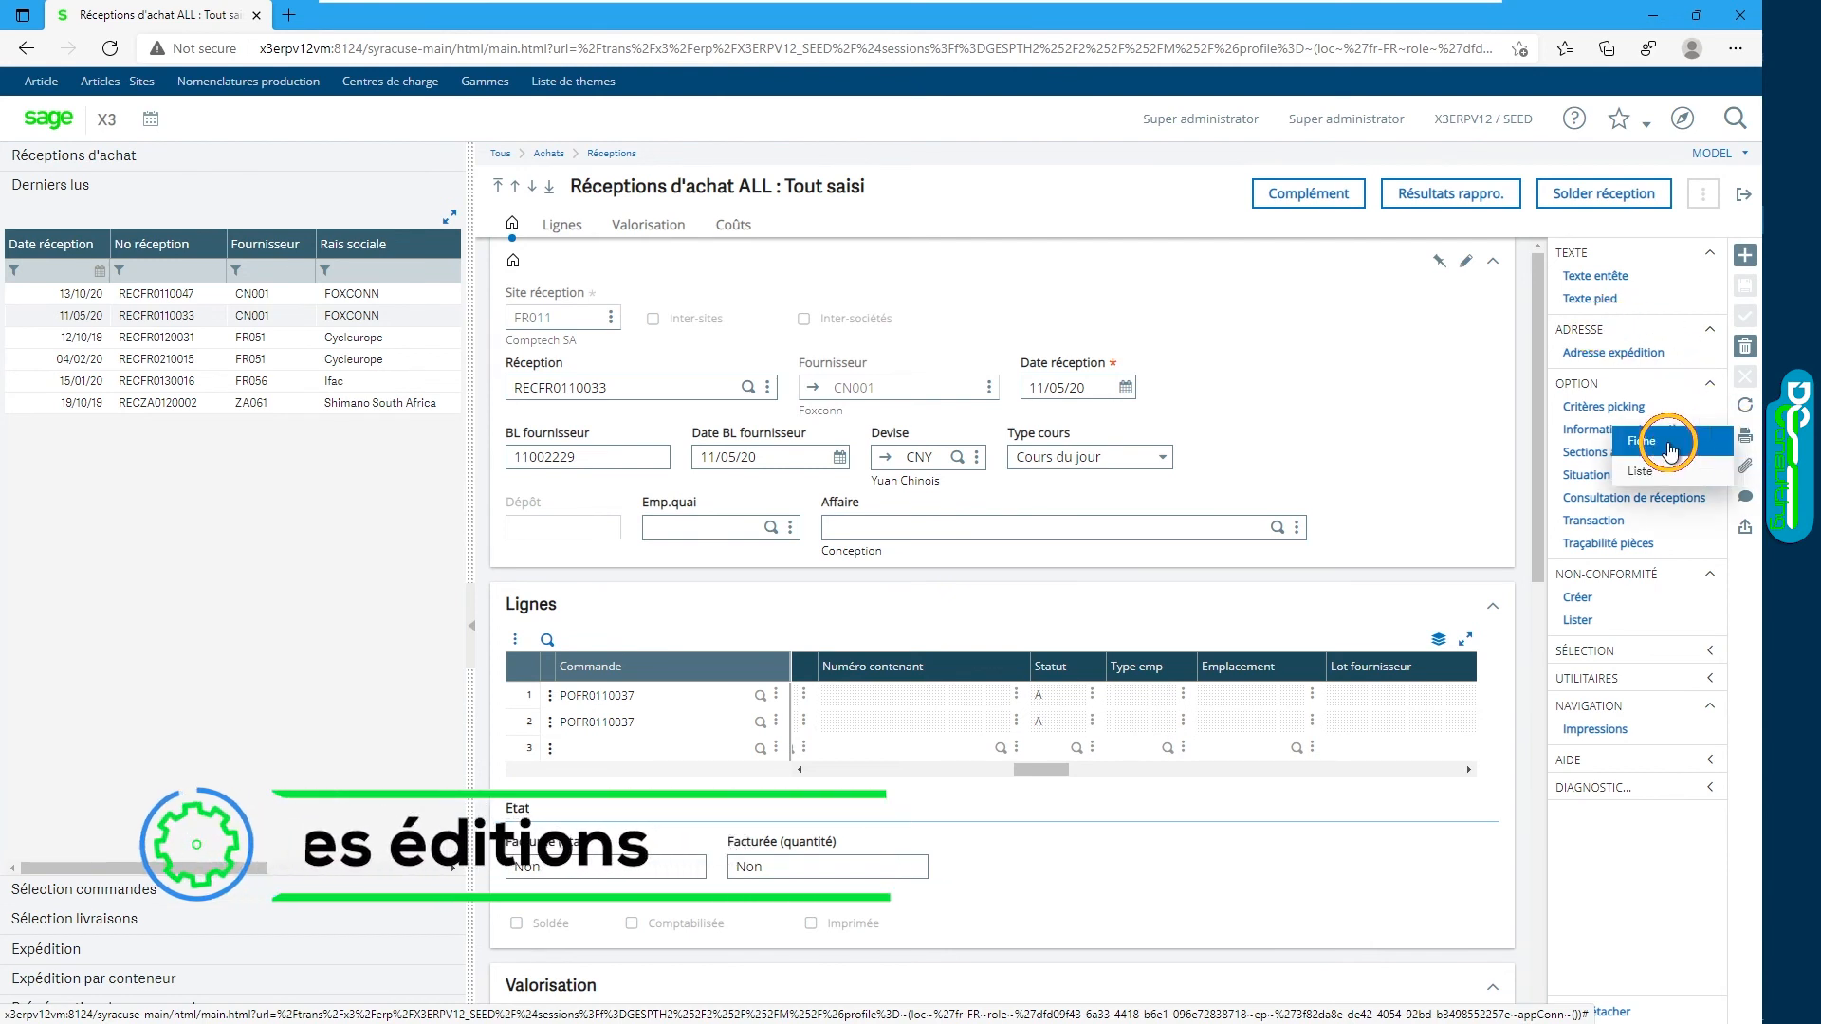
pyautogui.click(1671, 445)
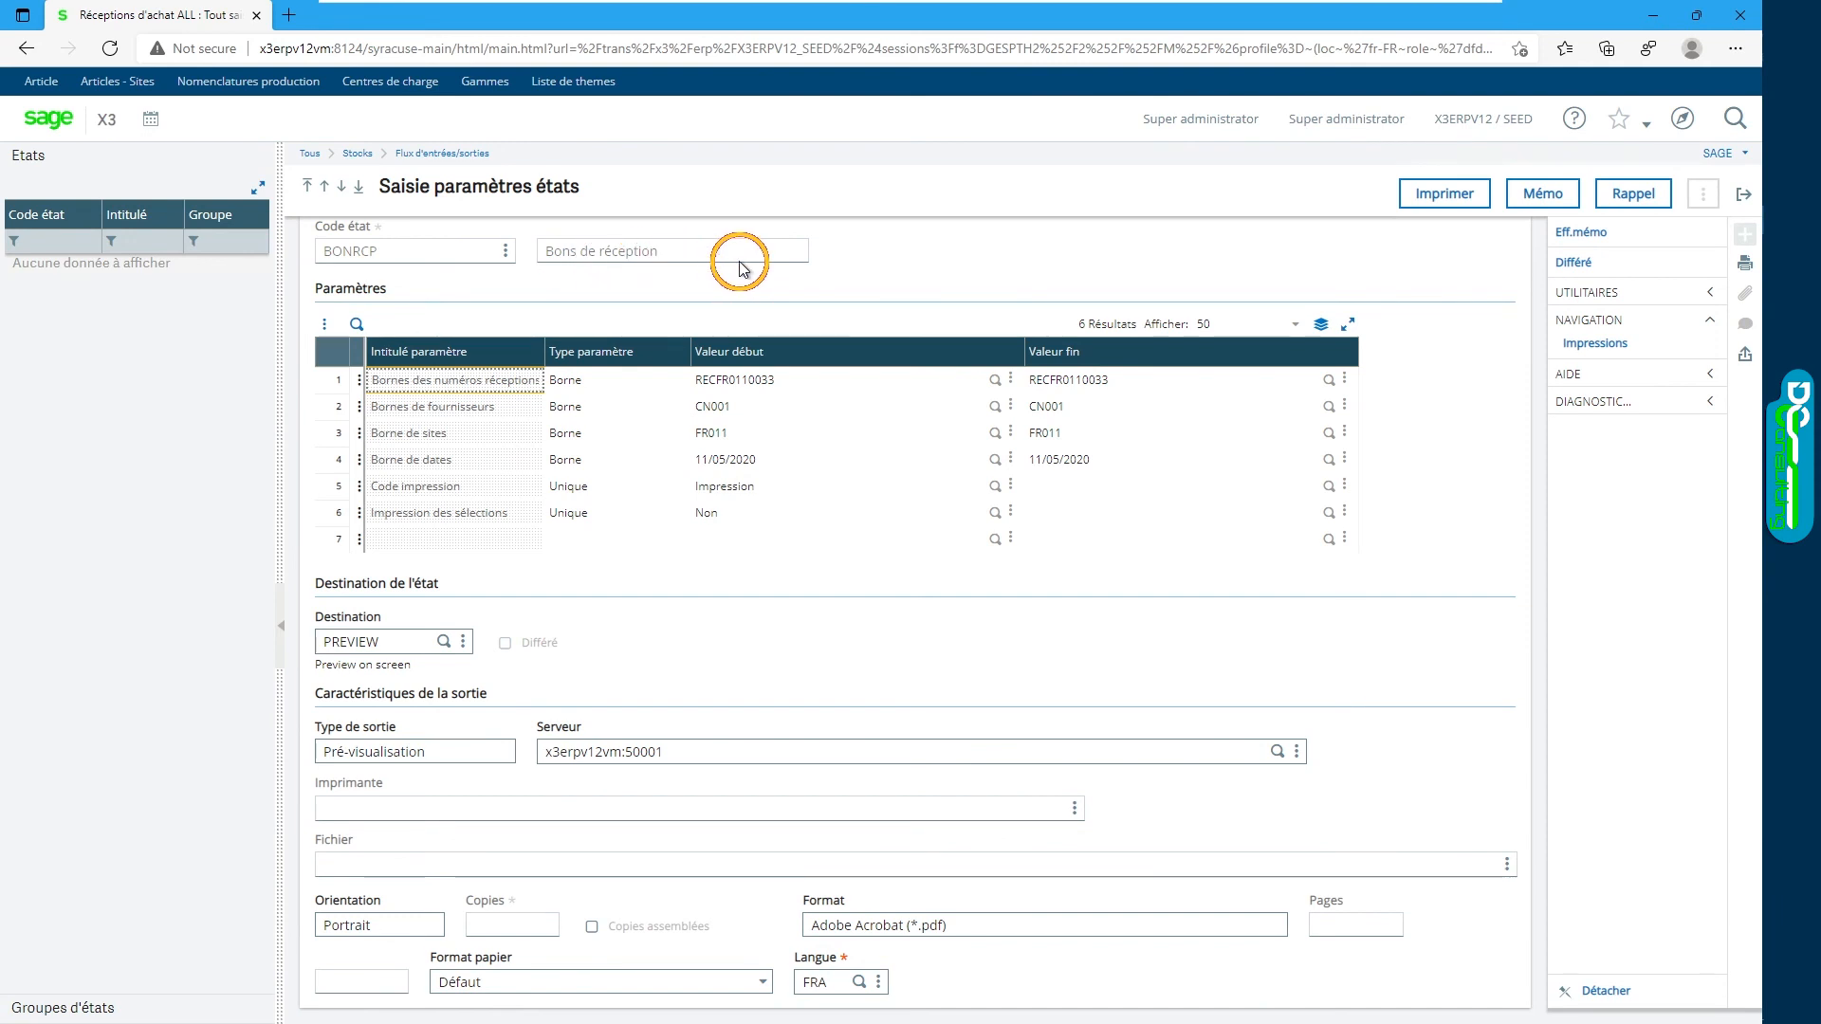
pyautogui.click(1743, 194)
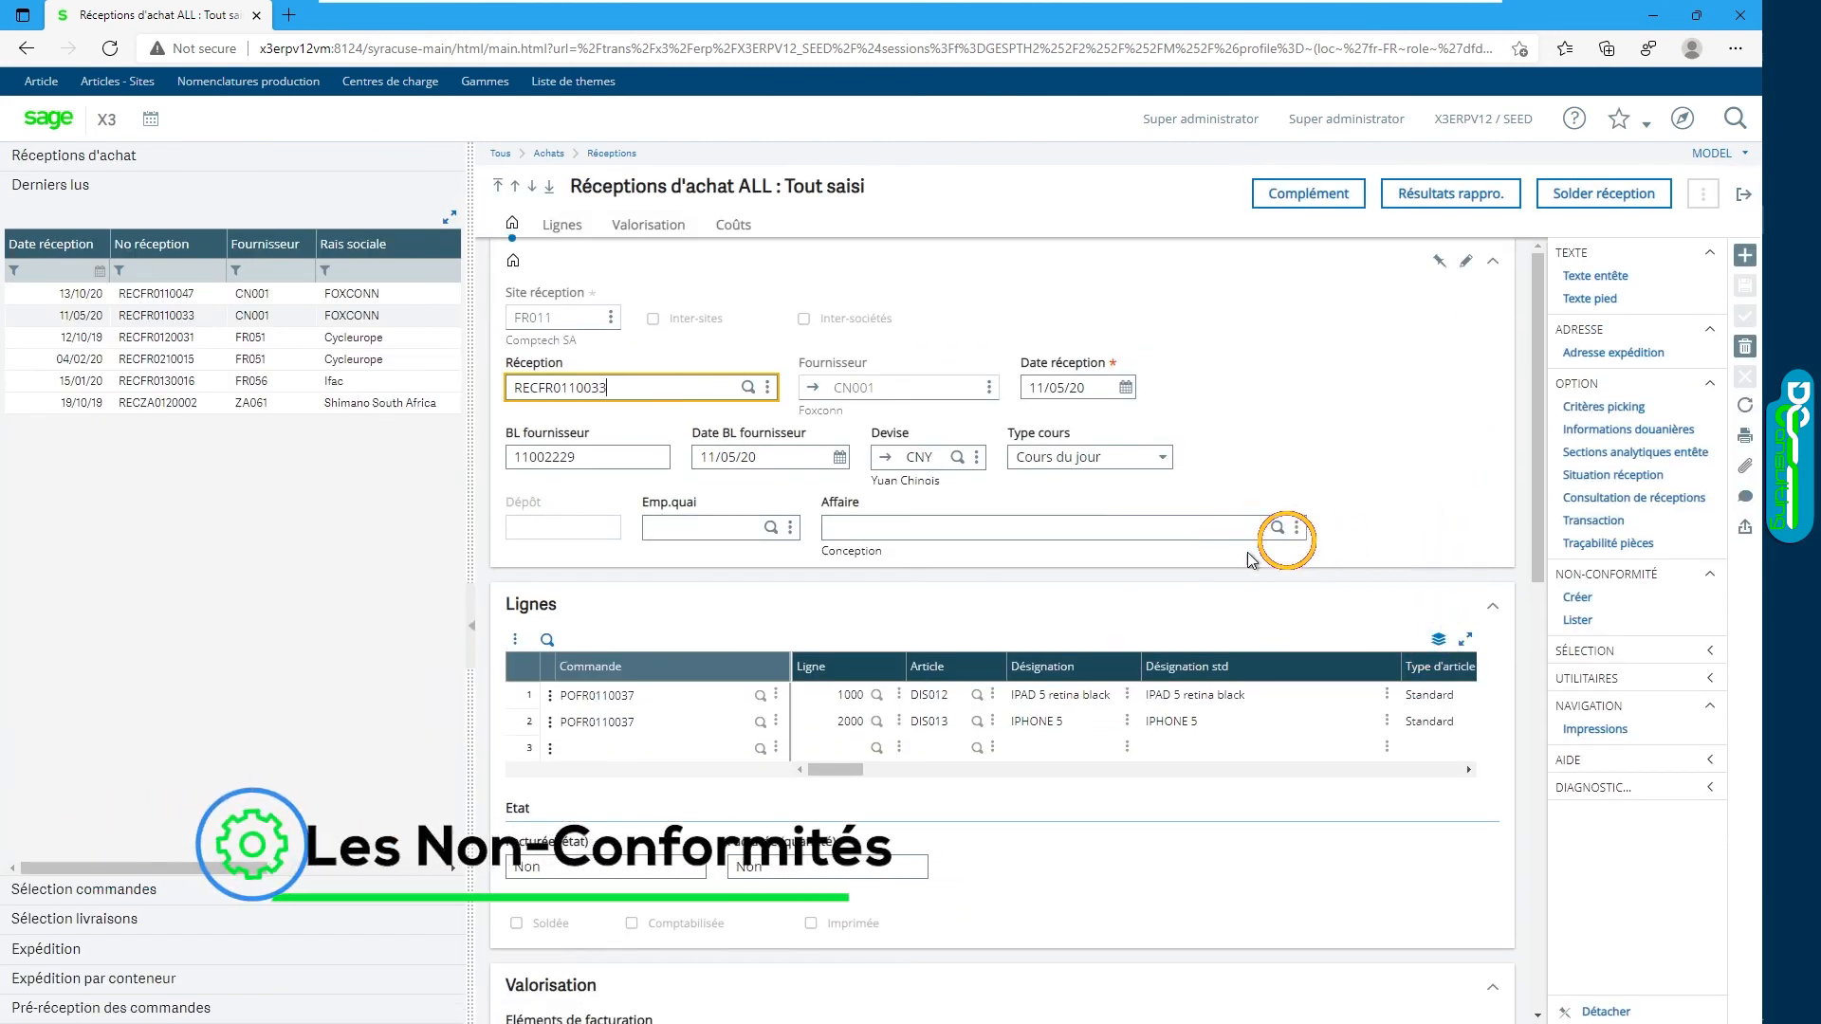
# - Look through the actions available on the first receipt line, including non-conformity creation
pyautogui.click(550, 695)
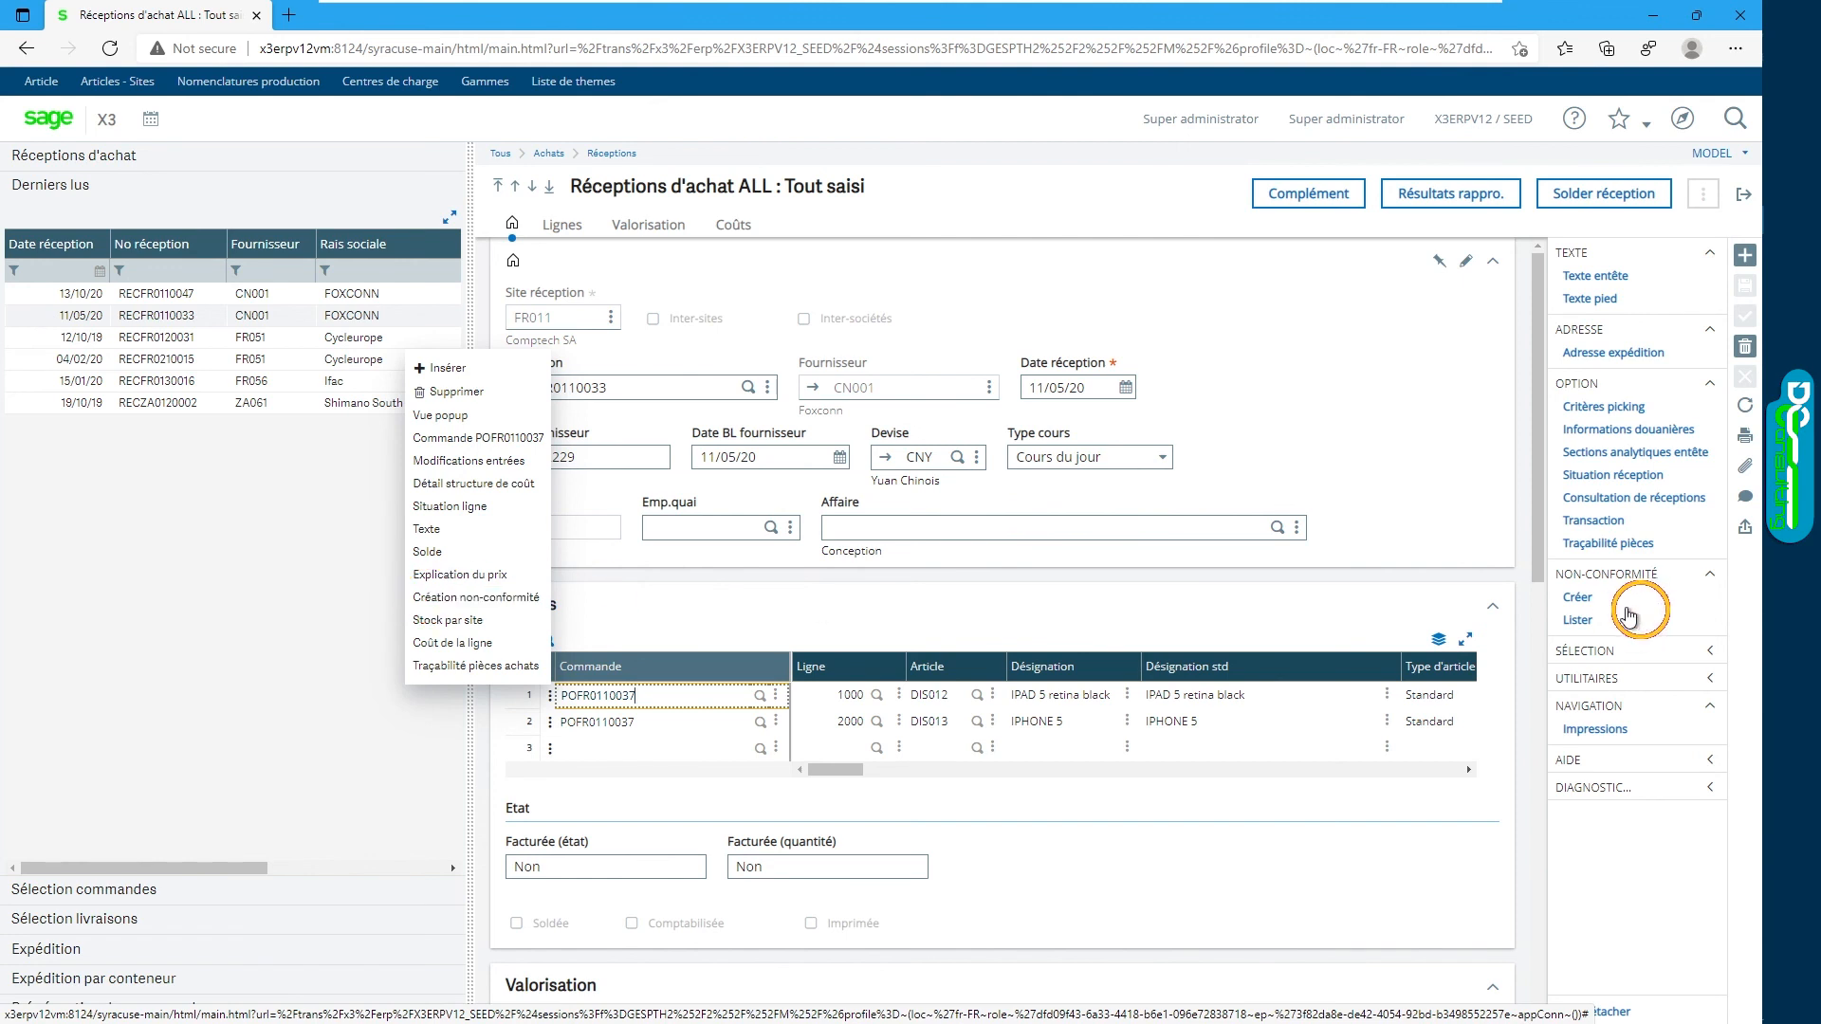
pyautogui.click(1468, 597)
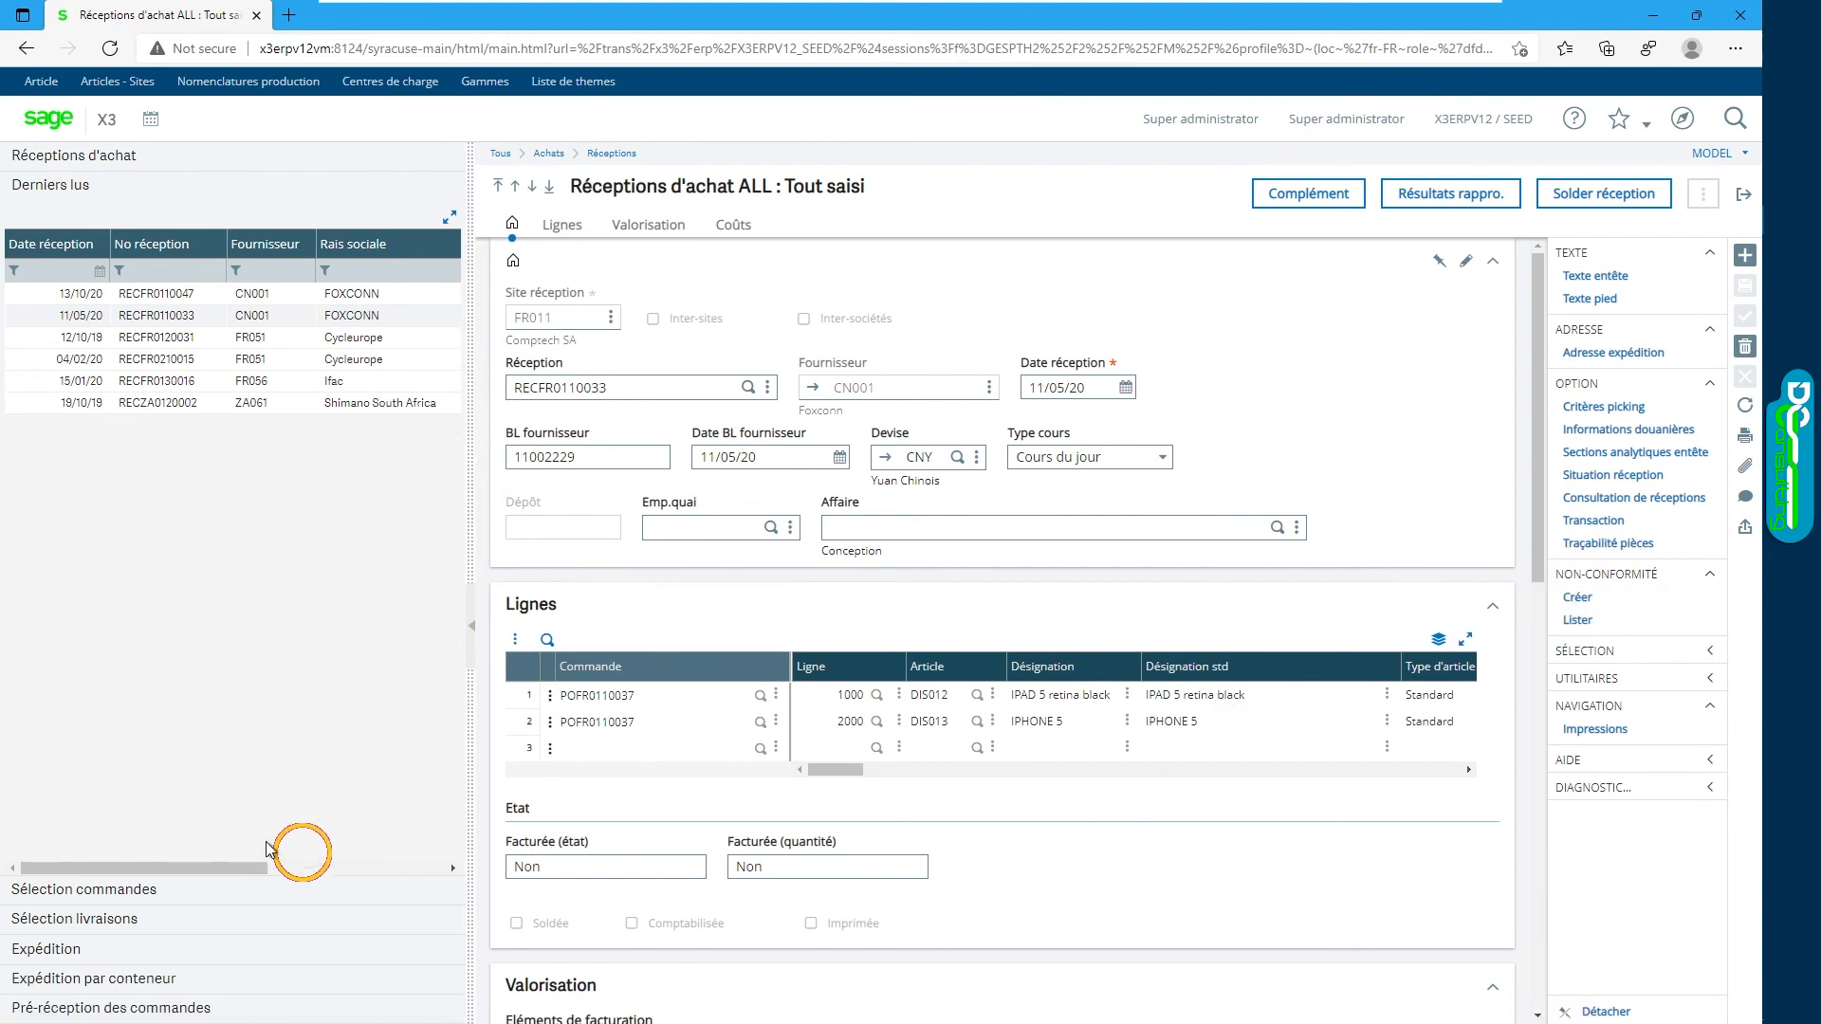
# - Open the Expédition selection list for purchase receipts
pyautogui.click(21, 956)
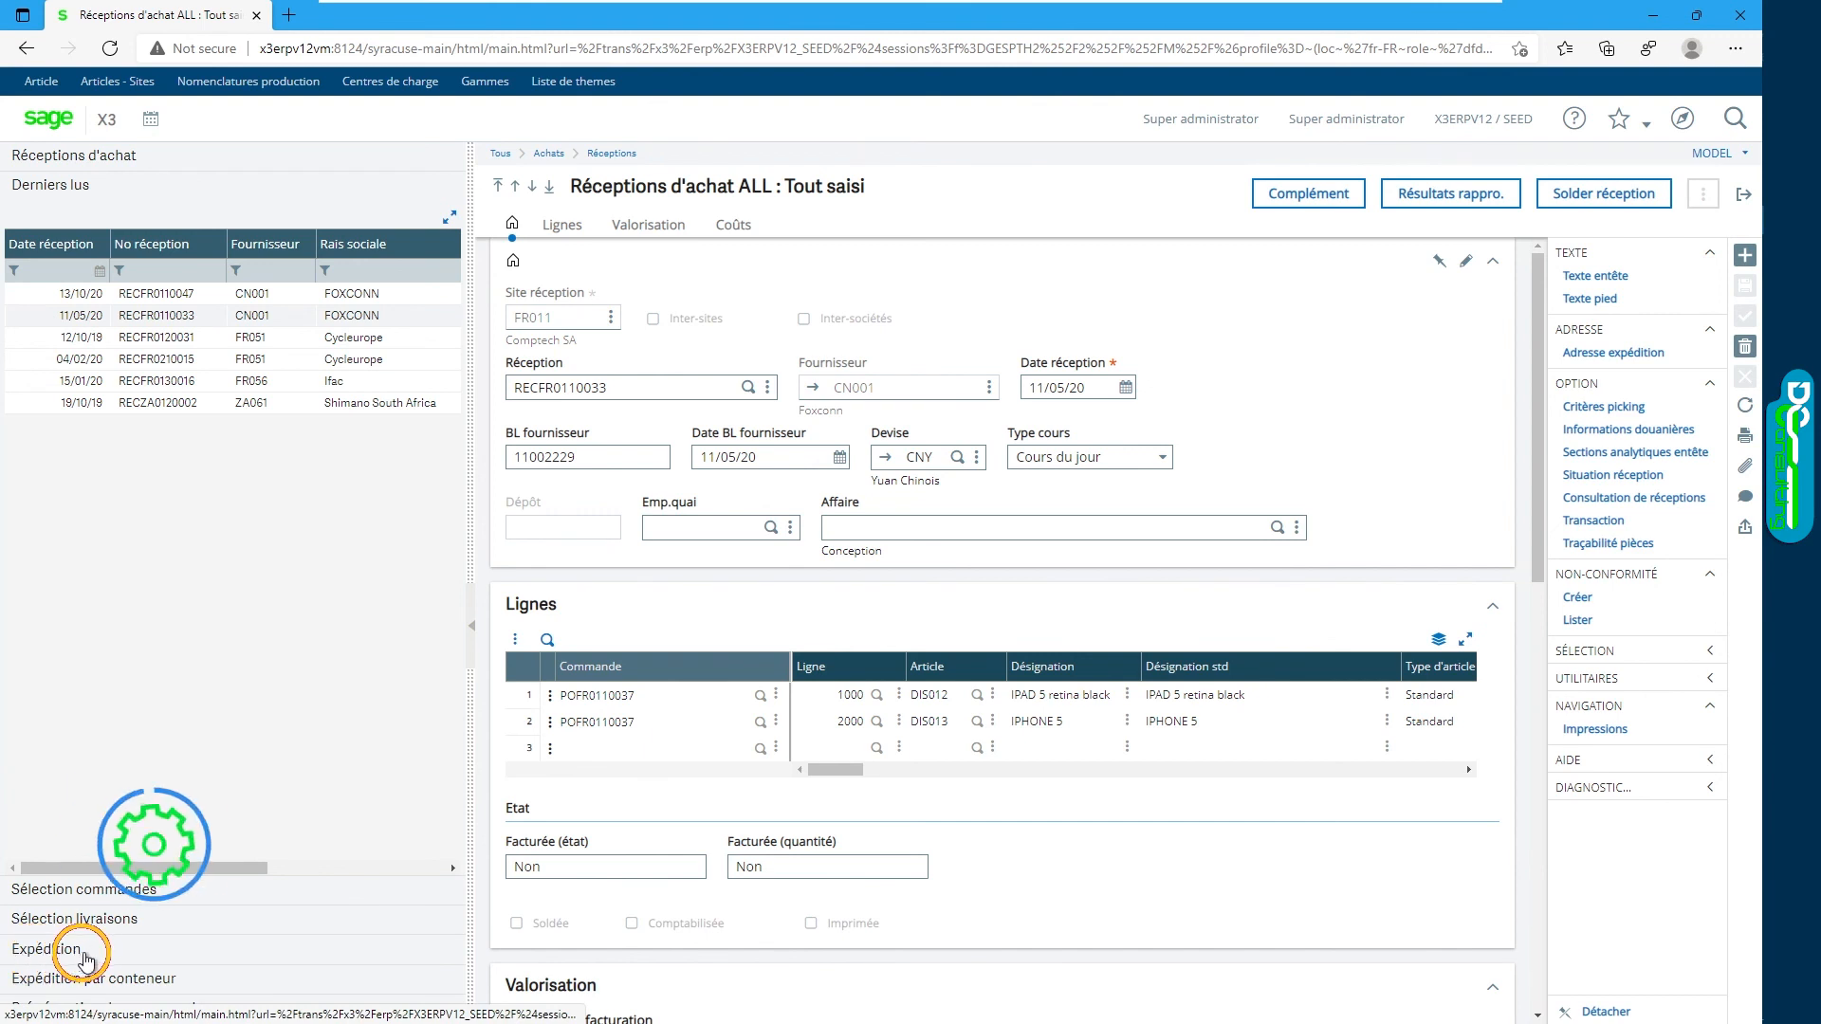